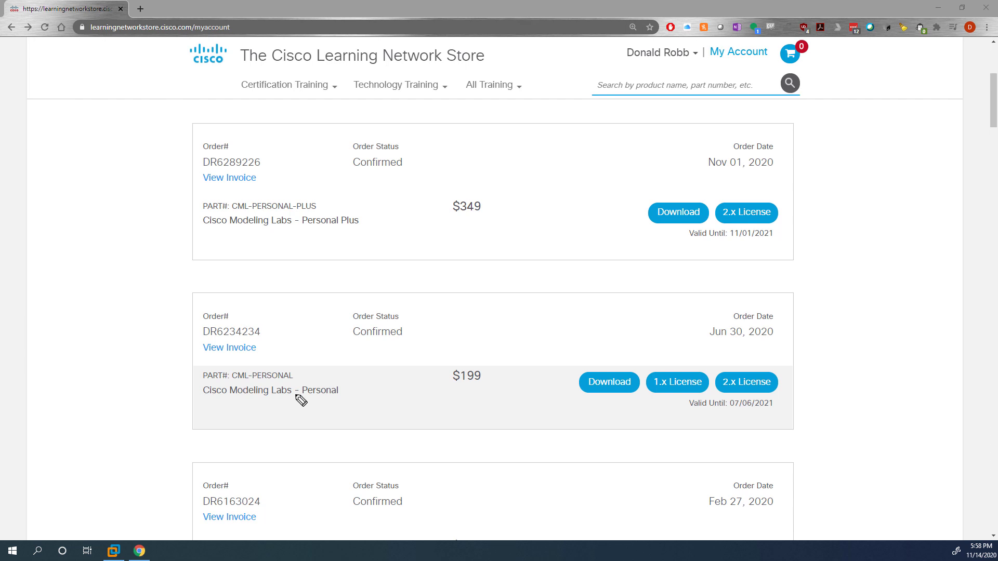
Underline the Personal and Personal Plus editions and their $199 and $349 prices, then clear the marks.
drag(301, 401, 342, 403)
click(304, 227)
drag(305, 228, 357, 234)
drag(450, 385, 486, 387)
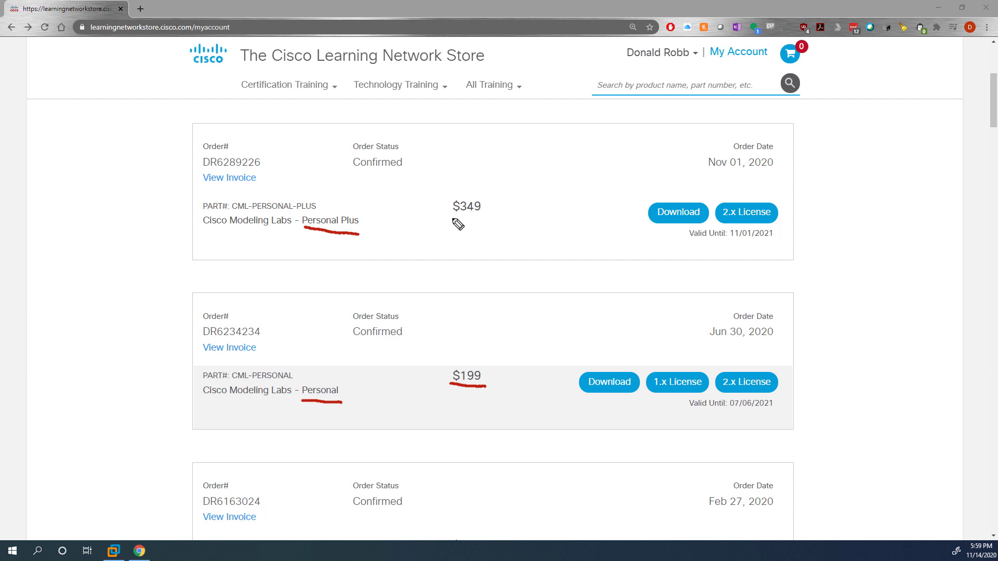
drag(452, 219, 483, 217)
key(Escape)
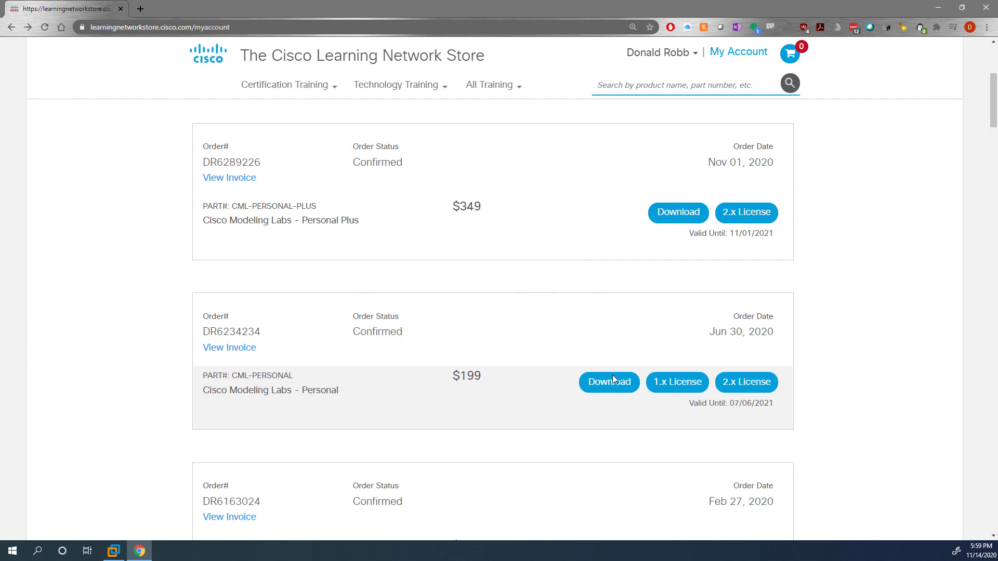
Review the CML-Personal 2.1 OVA, refplat ISO, bare-metal ISO and RPM files, then browse 2.0 and VIRL 1.6.67.
click(588, 391)
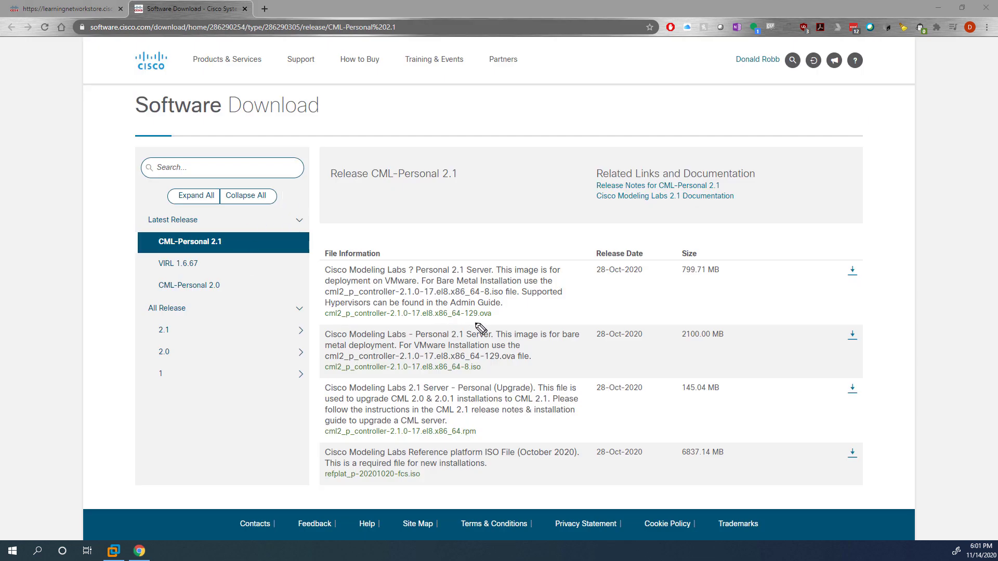
drag(474, 323, 493, 323)
drag(404, 479, 432, 481)
drag(458, 374, 486, 372)
drag(453, 438, 482, 442)
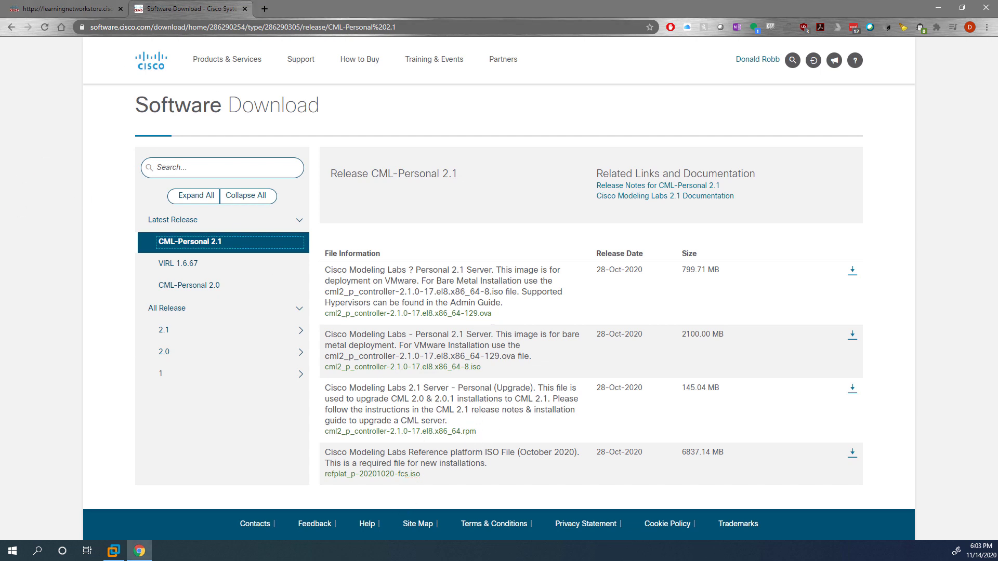
click(228, 287)
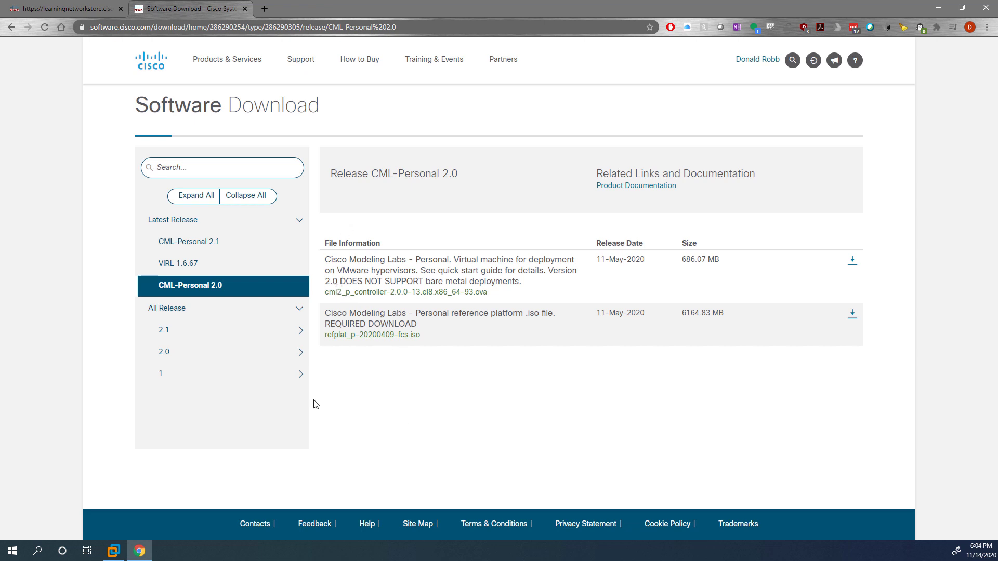
click(195, 269)
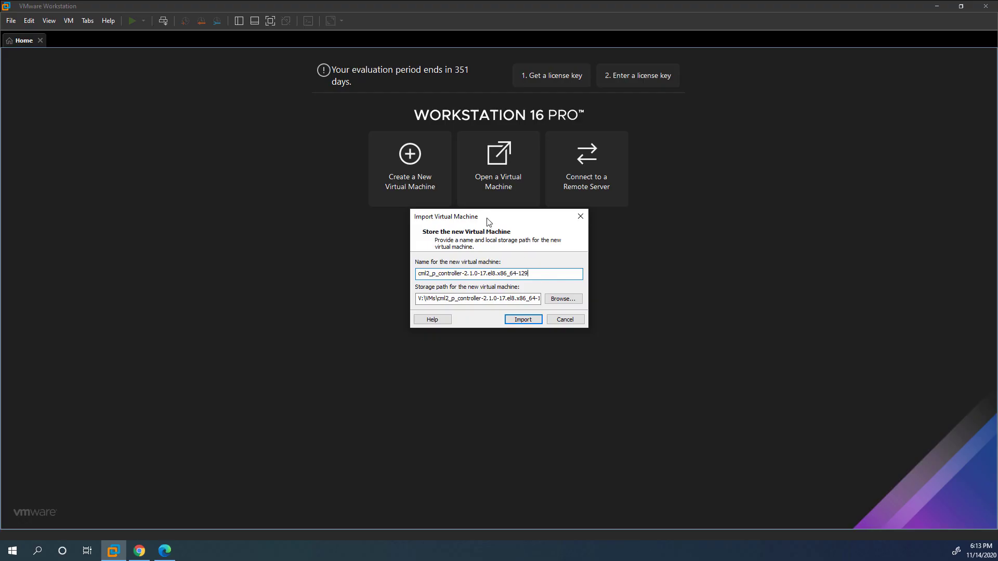
Import the CML controller appliance as a virtual machine named CML31.
drag(446, 213, 157, 158)
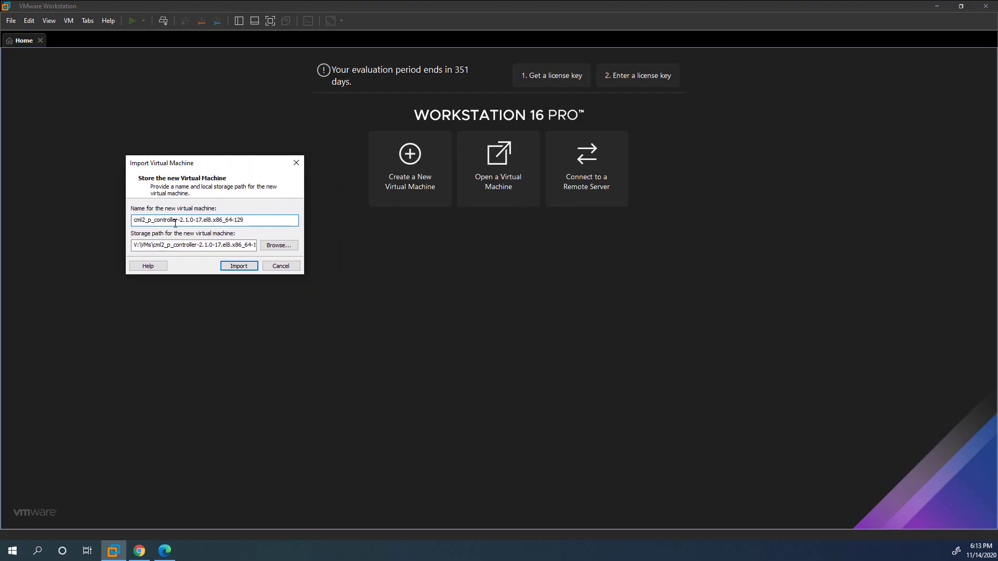
drag(263, 220, 2, 188)
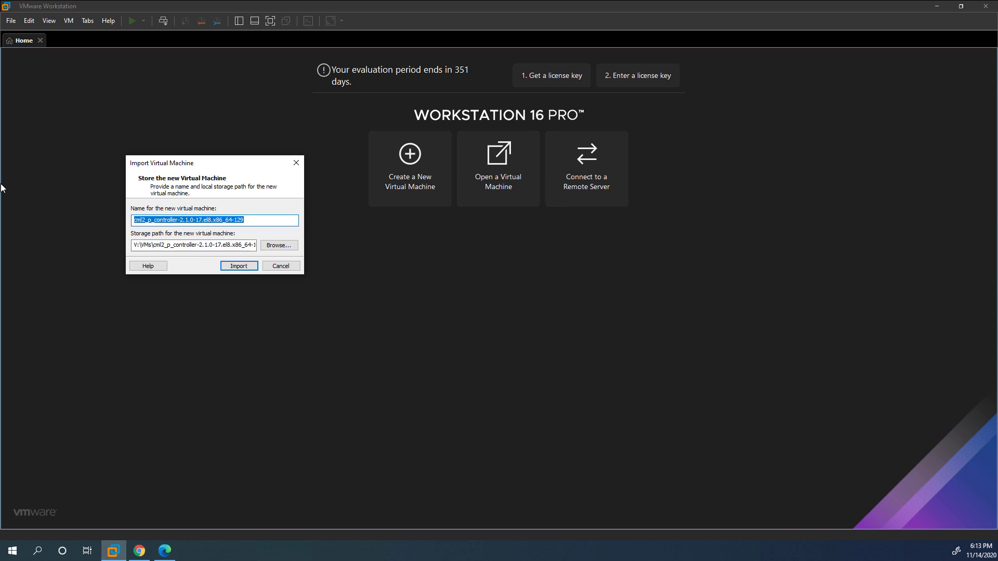
text(CML)
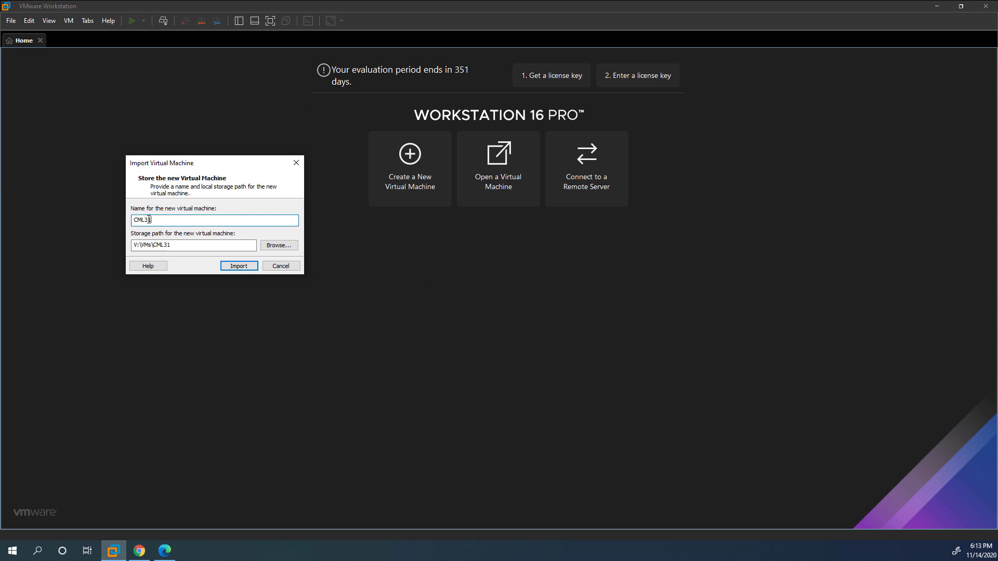
text(31)
drag(145, 222, 148, 223)
click(148, 222)
click(224, 270)
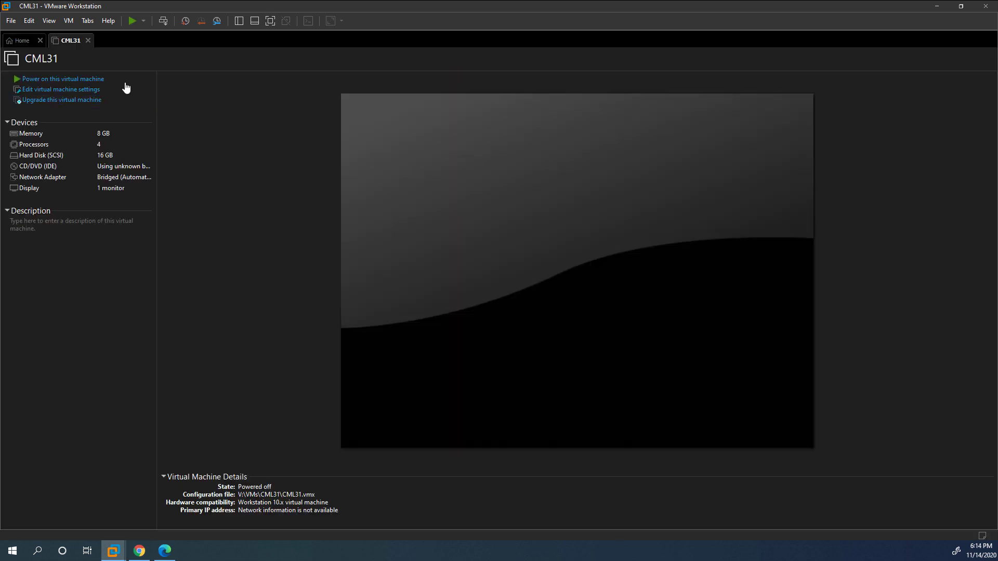
Upgrade CML31's hardware compatibility to Workstation 16.x.
click(66, 99)
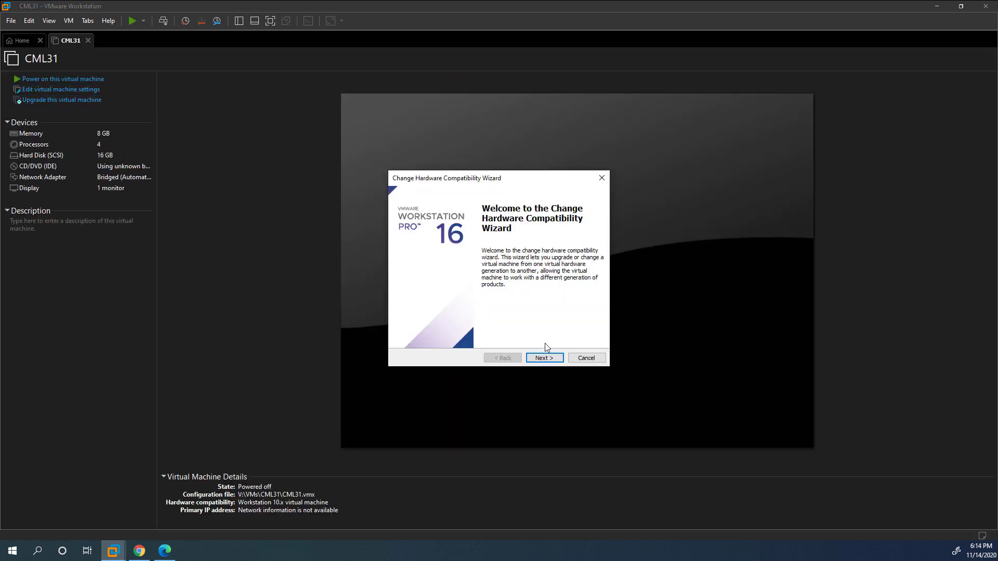
click(544, 357)
click(488, 234)
scroll(487, 244, up, 2)
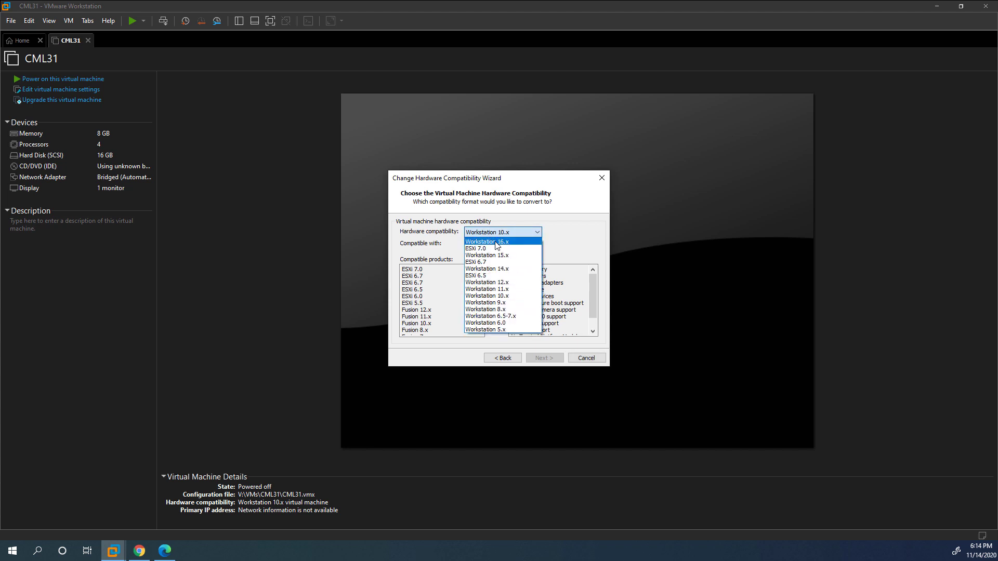
click(487, 241)
click(544, 358)
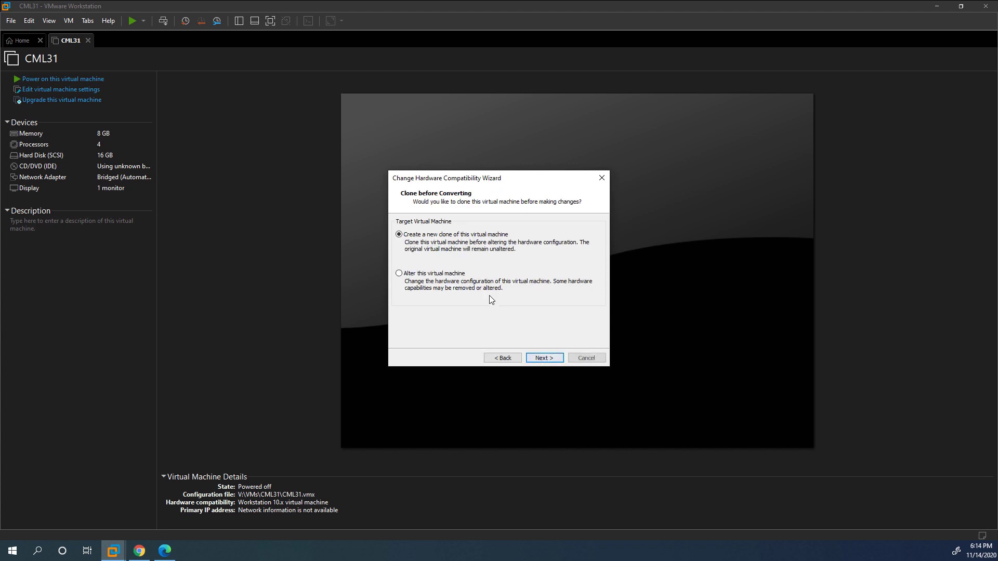
click(543, 358)
click(543, 357)
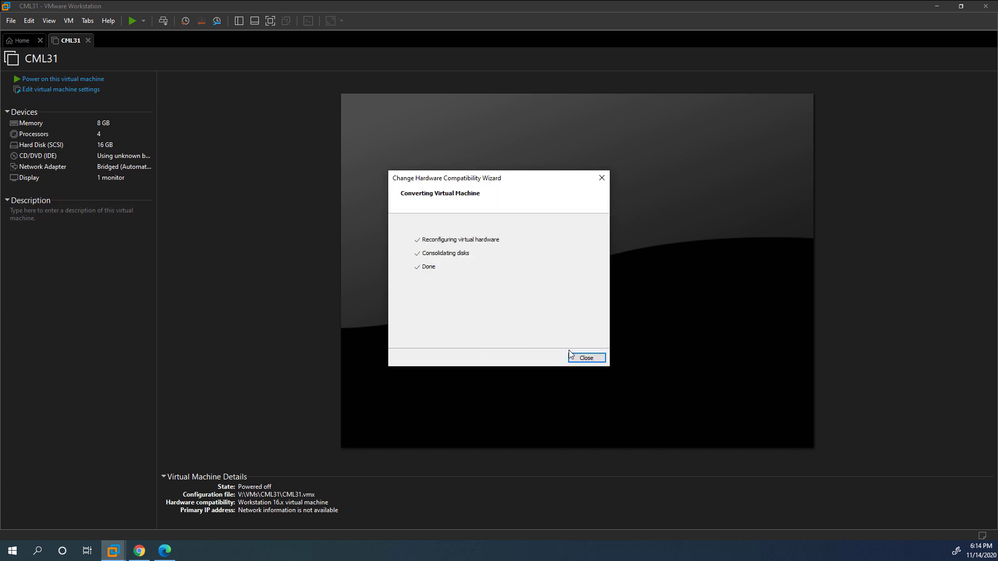
click(592, 358)
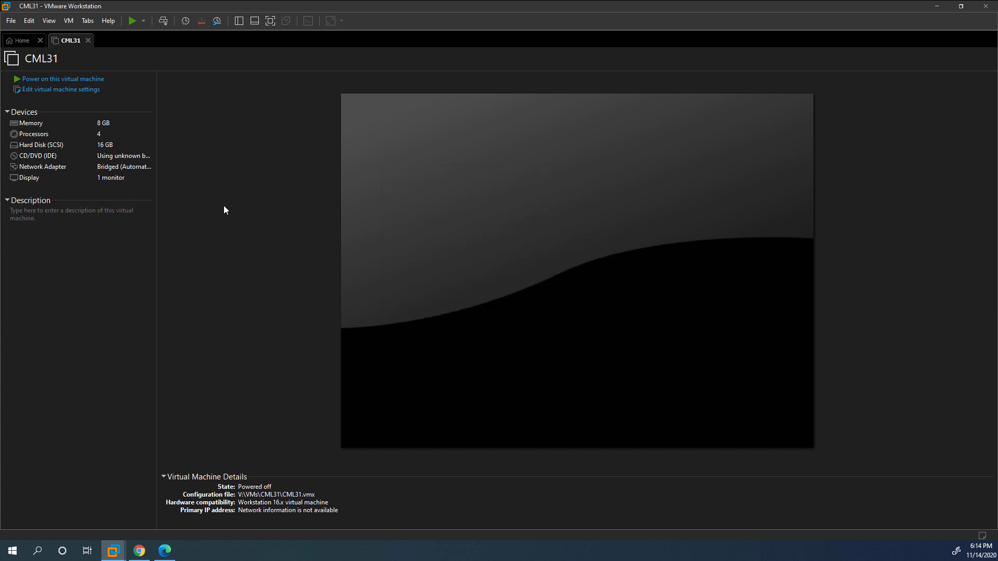
click(36, 91)
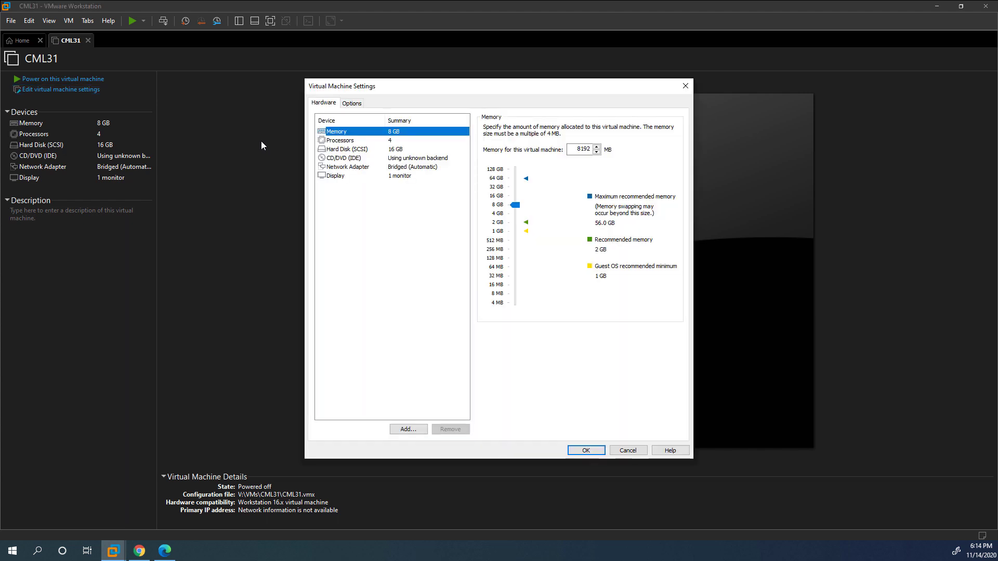
Set CML31's memory to 32 GB.
double_click(574, 150)
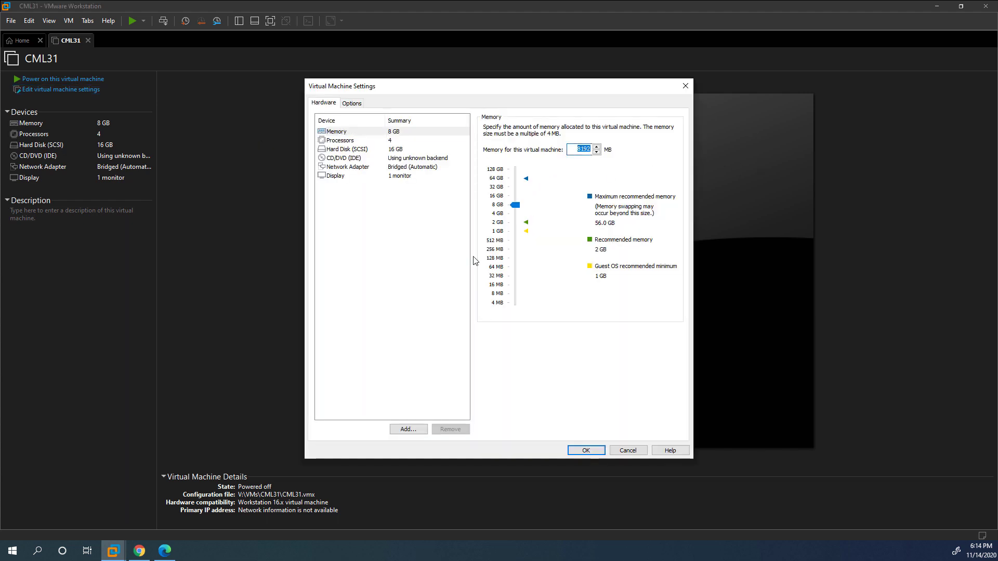
click(452, 255)
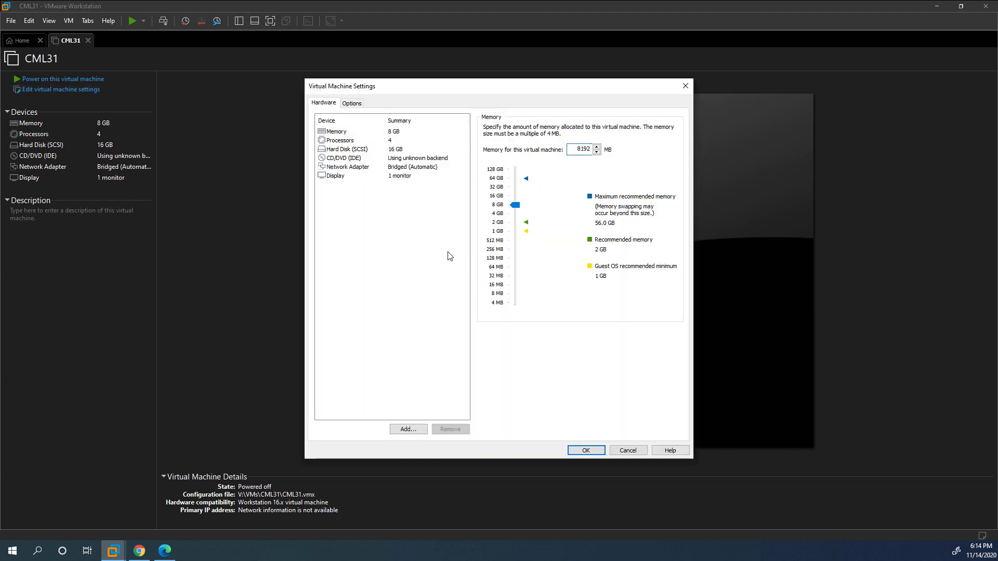
double_click(573, 150)
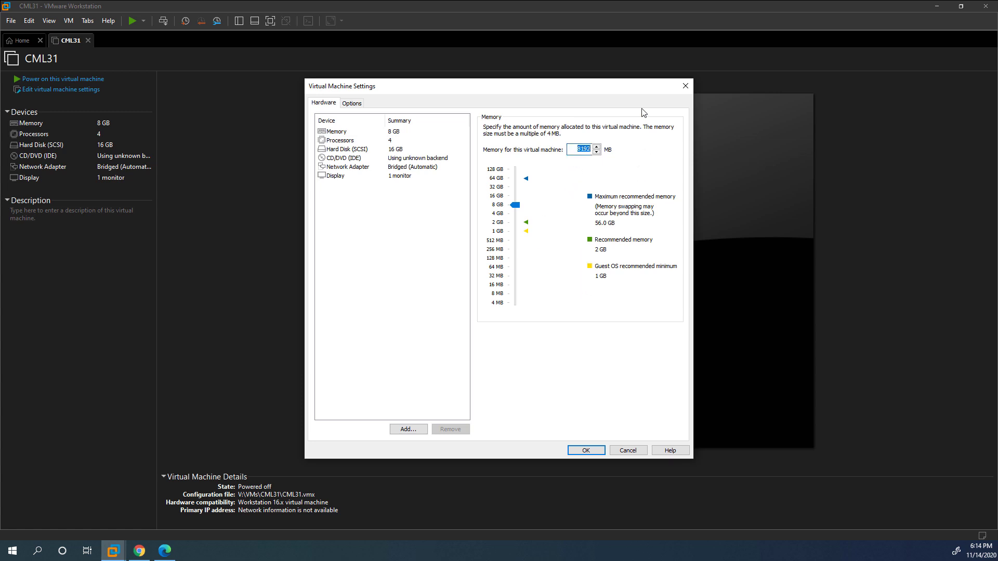
click(578, 149)
double_click(576, 151)
text(32768)
Give CML31 4 processors with 4 cores each, highlighting the hardware virtualization option.
click(406, 141)
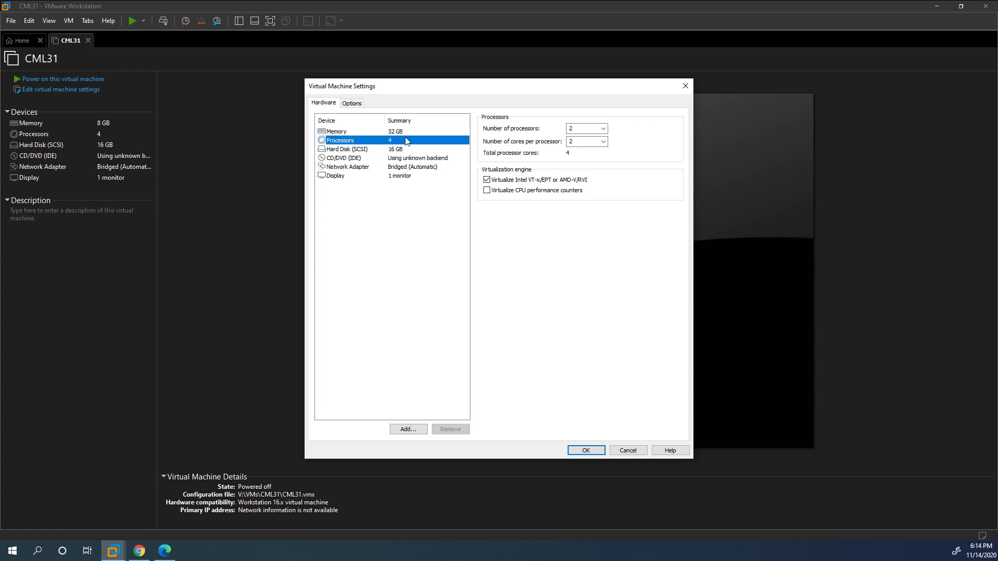
click(602, 128)
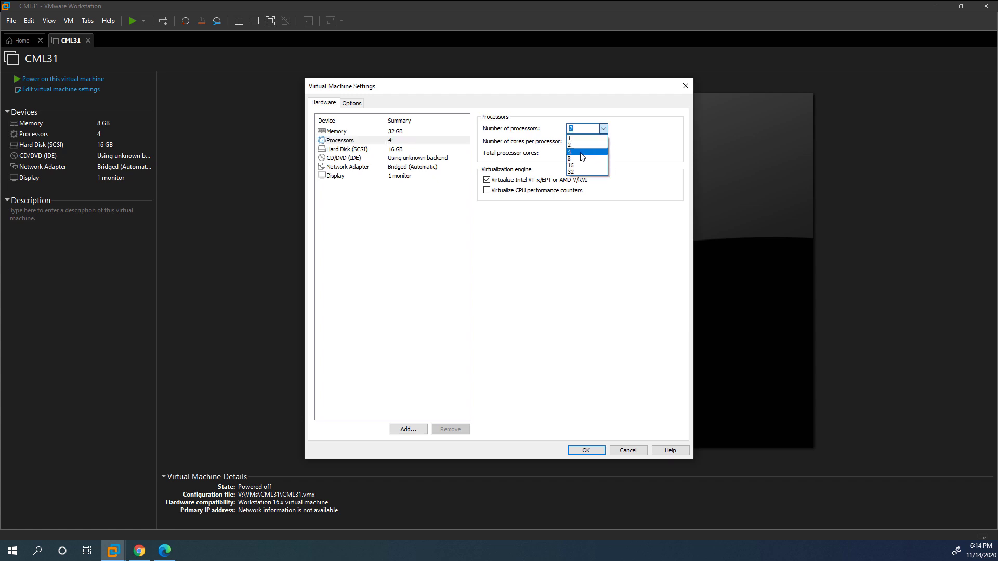
click(582, 157)
click(602, 142)
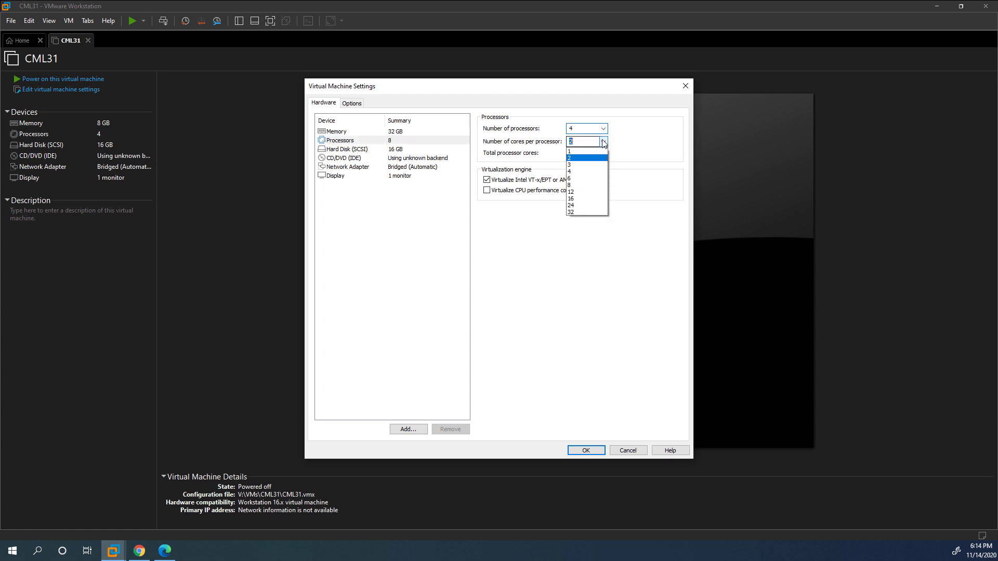
click(581, 172)
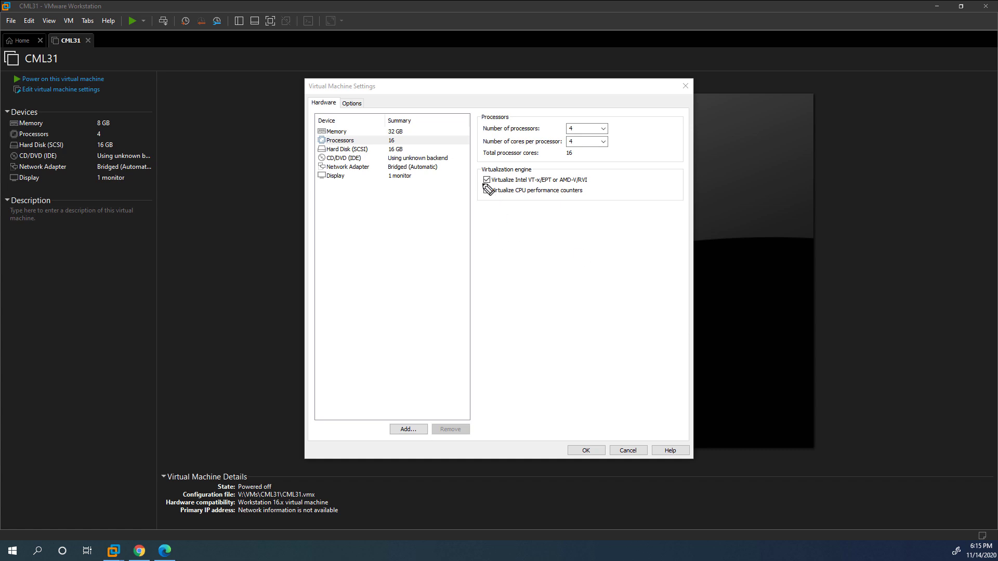
drag(479, 183, 515, 183)
click(346, 150)
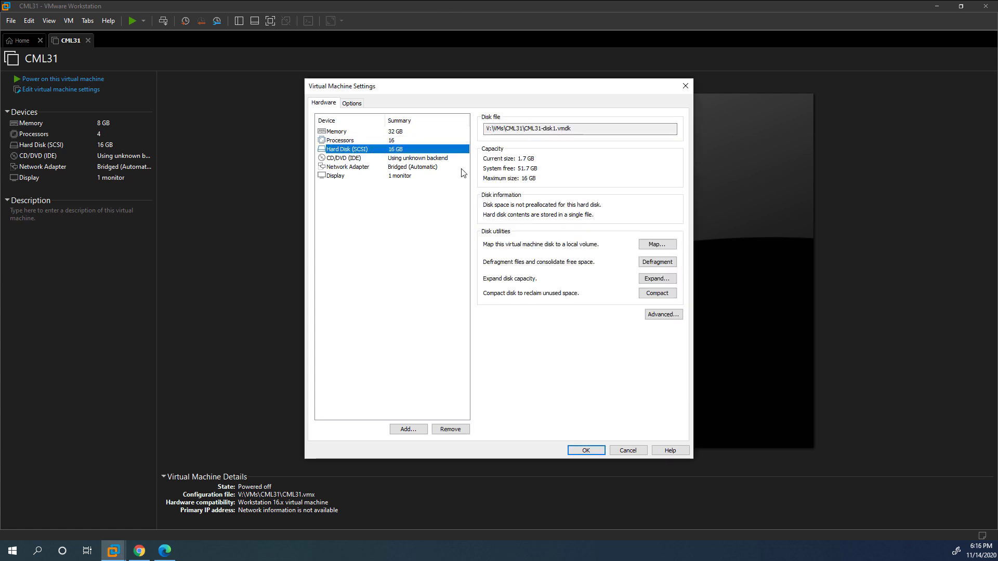
Expand CML31's virtual disk to 400 GB.
click(655, 279)
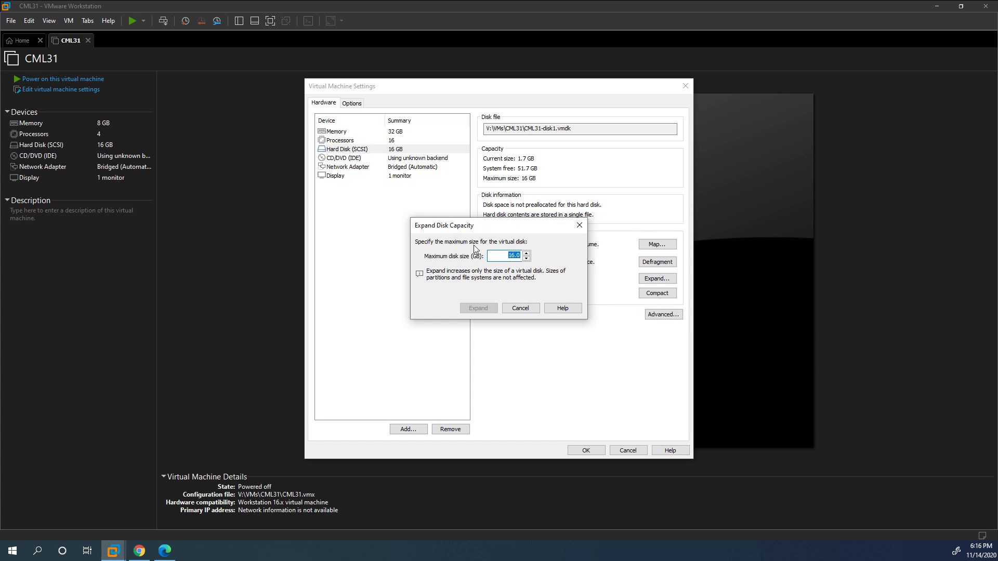
text(400)
click(478, 309)
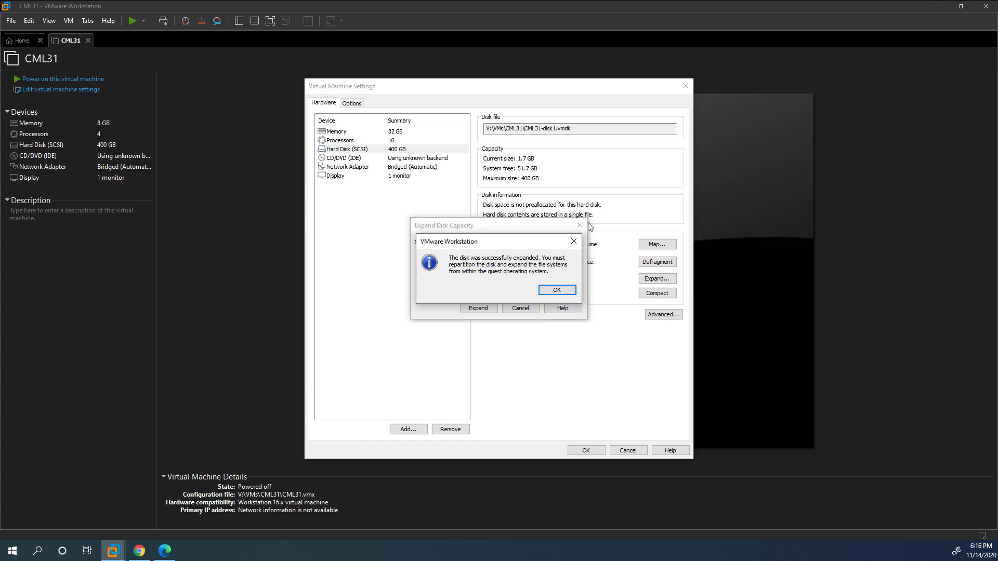
click(555, 290)
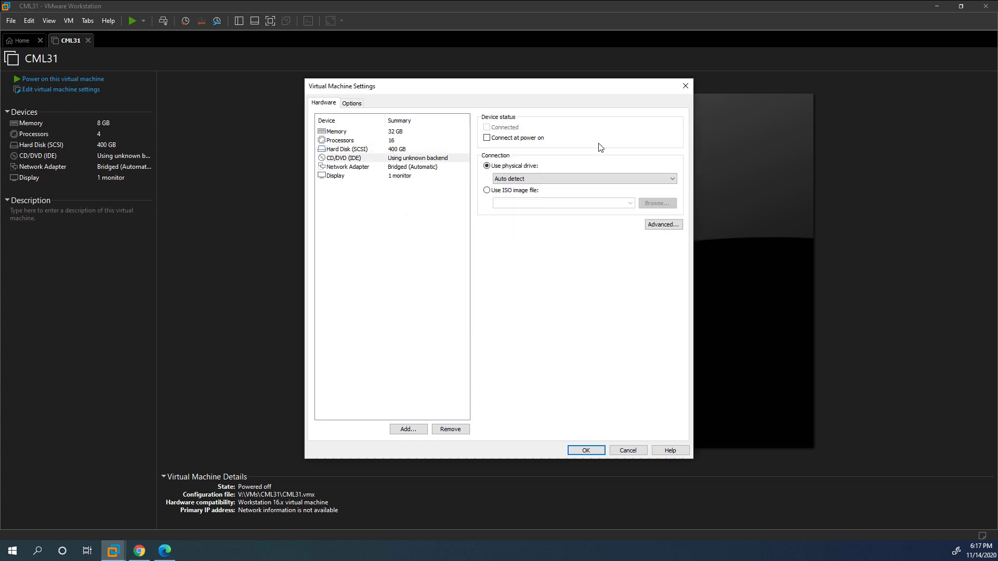
Point the CD/DVD at the refplat ISO, connected at power on, and save the settings.
click(528, 142)
click(534, 194)
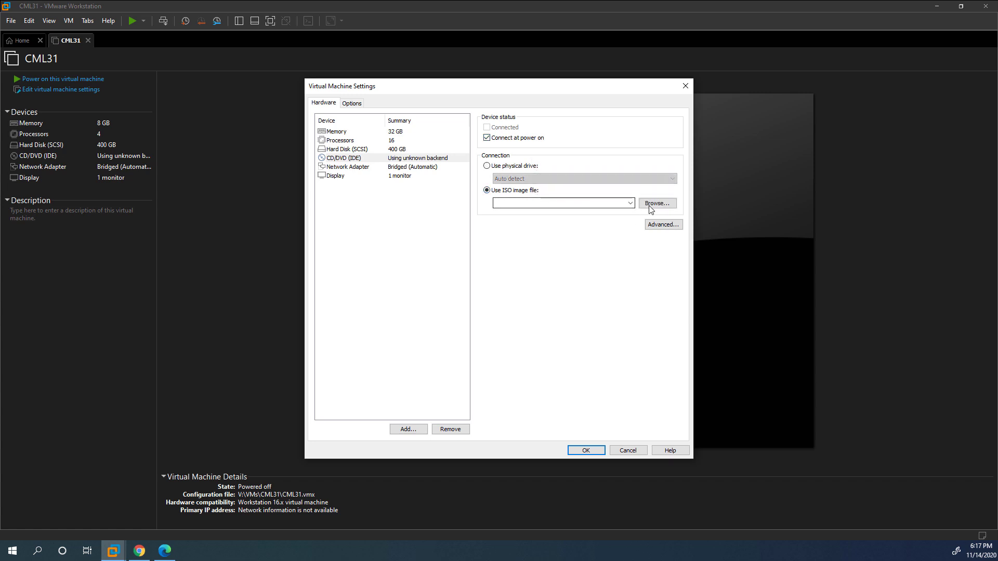
click(656, 203)
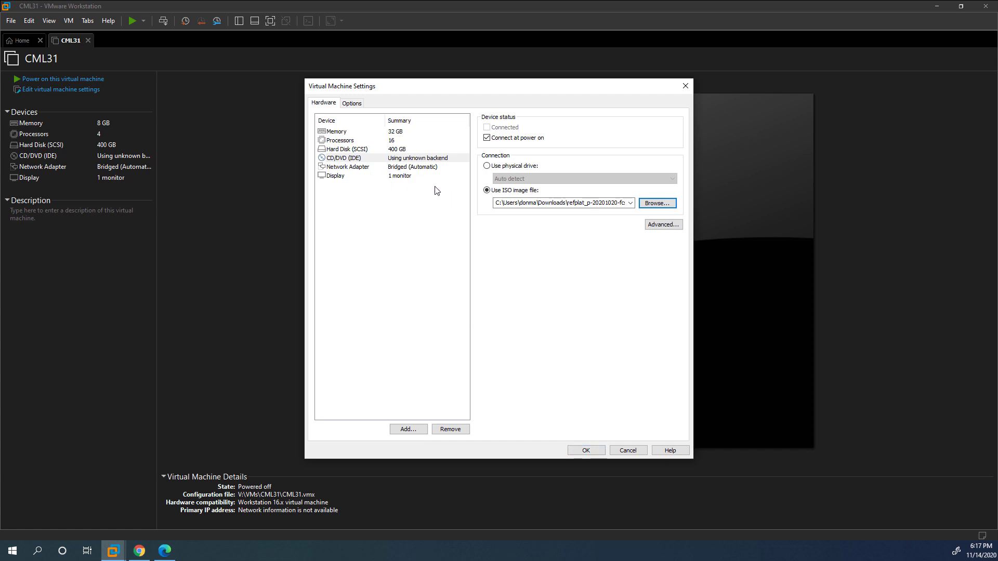
click(586, 450)
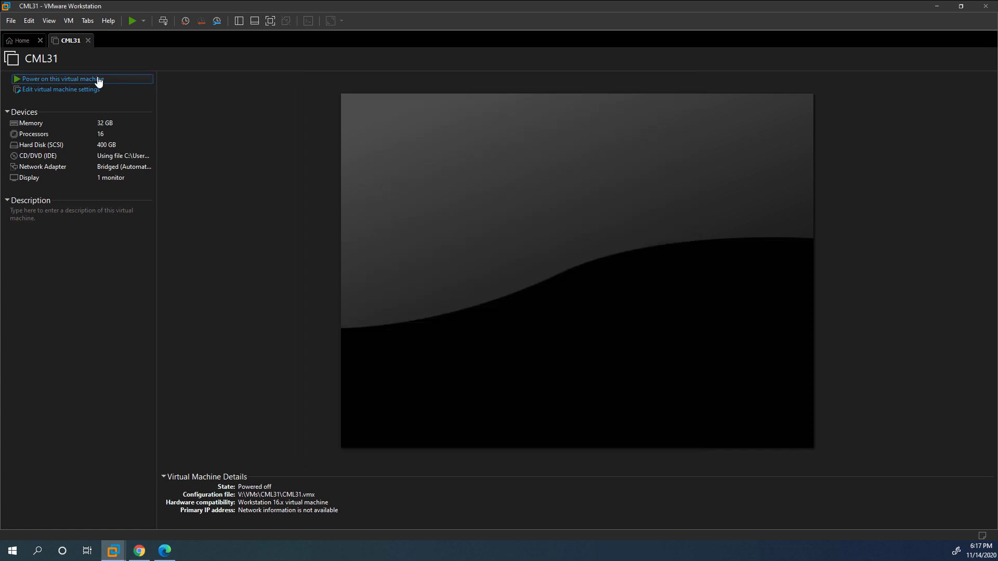
click(99, 82)
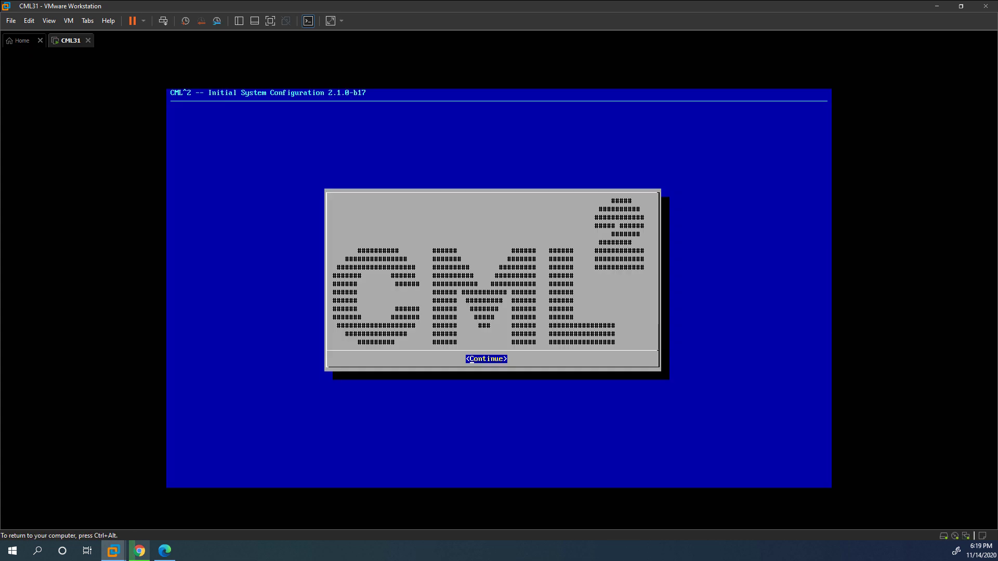
Accept the CML license agreement and continue past the deployment welcome message.
key(Return)
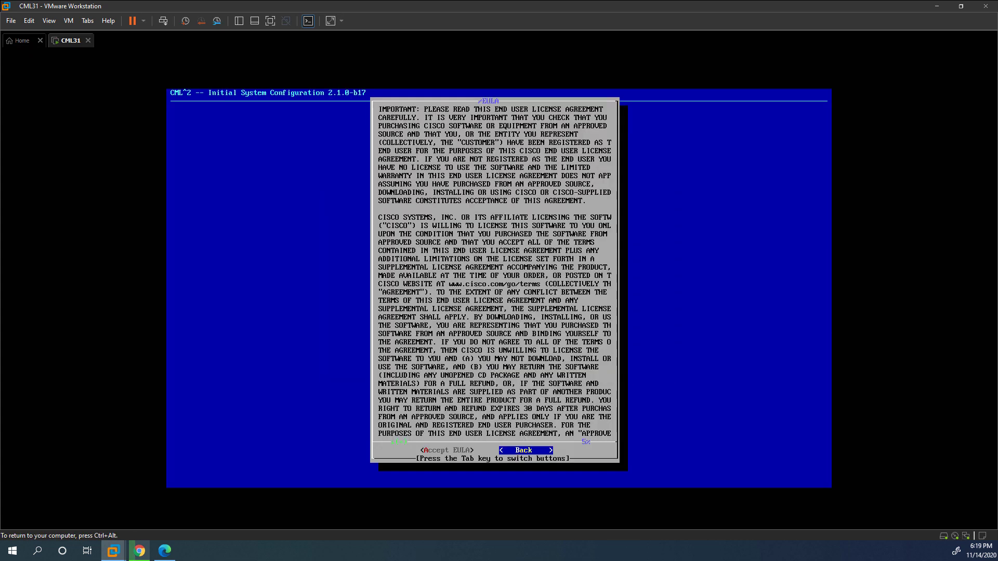
key(Tab)
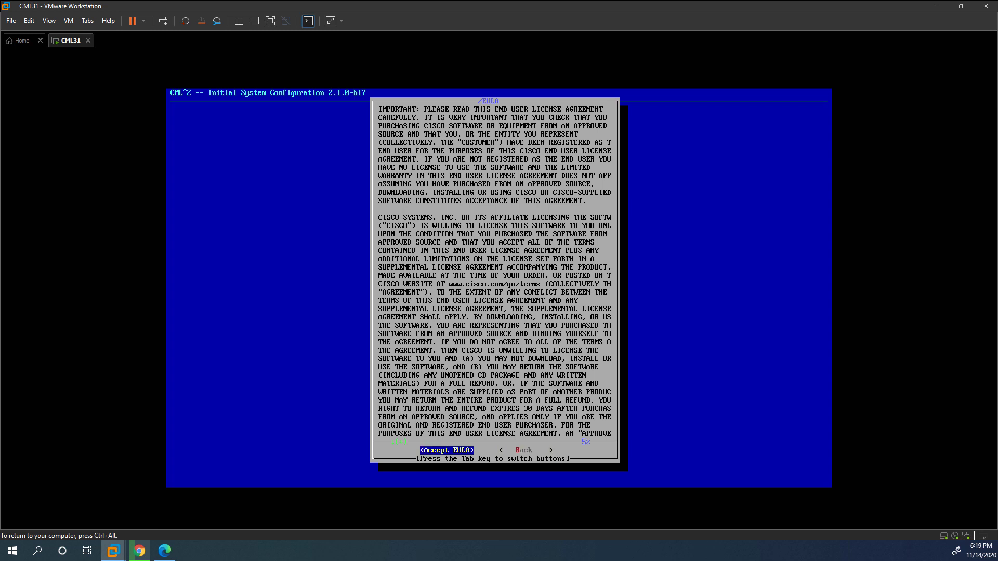
key(Return)
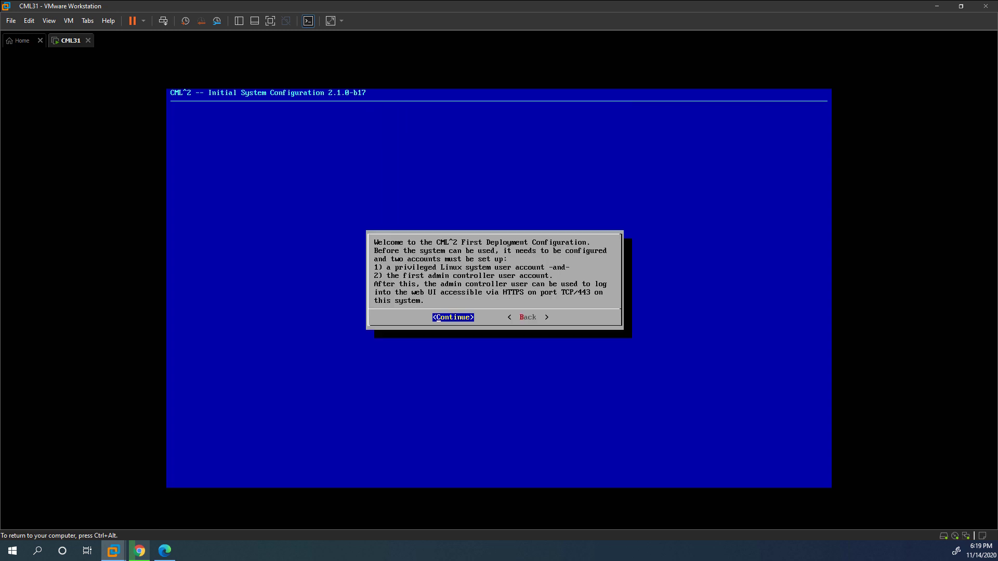
key(Return)
key(Return)
Set the sysadmin system user's password, keeping it despite the weak-password warning.
key(Down)
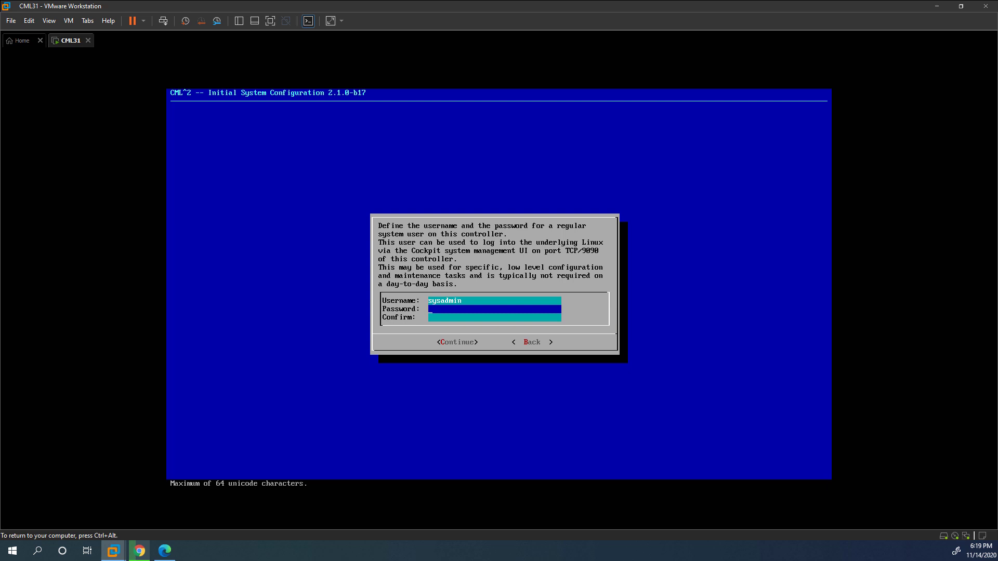
text(**********)
key(Tab)
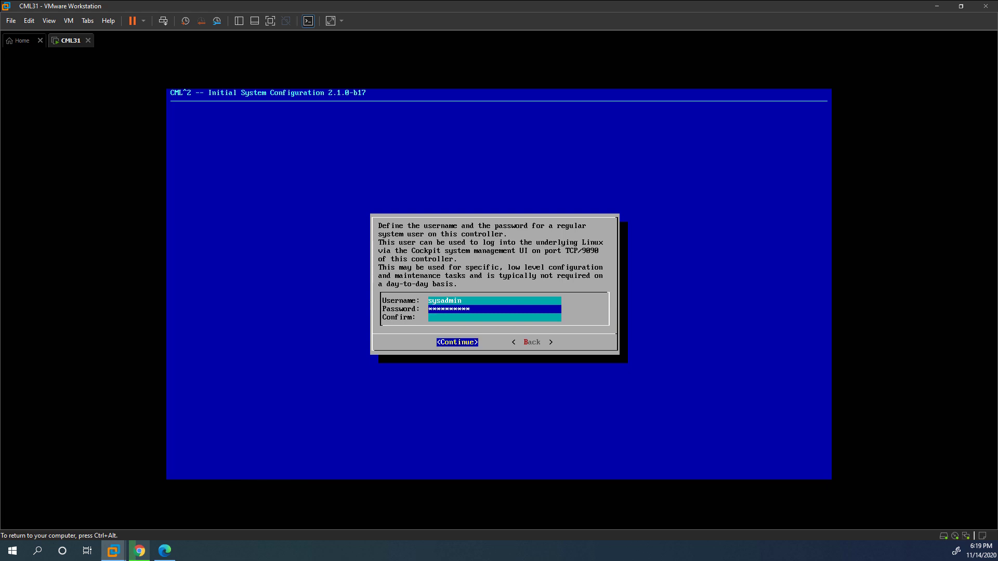
key(Right)
key(Left)
key(Tab)
key(Tab)
key(Tab)
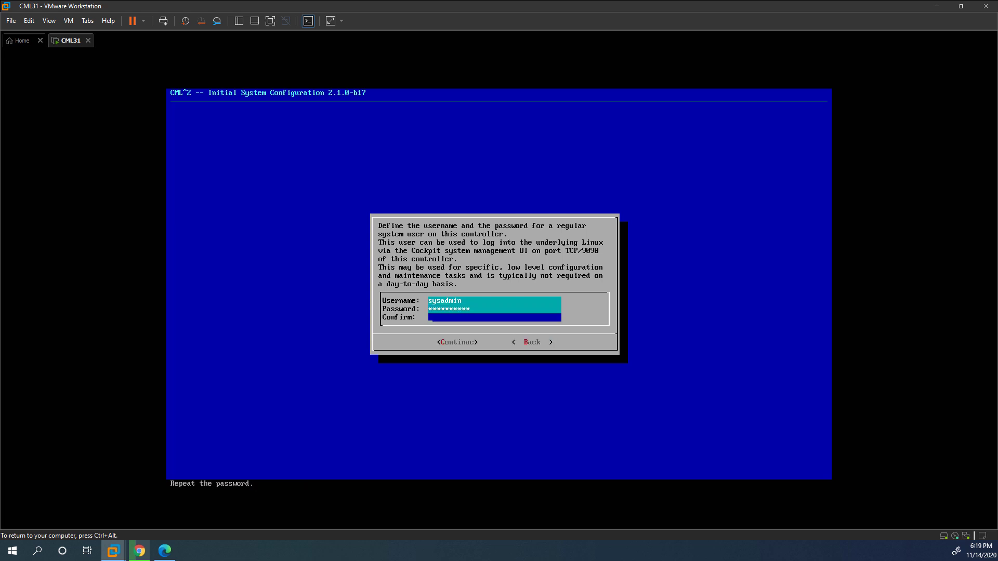
text(**********)
key(BackSpace)
key(BackSpace)
key(BackSpace)
key(BackSpace)
key(BackSpace)
key(BackSpace)
key(BackSpace)
key(BackSpace)
key(BackSpace)
key(BackSpace)
text(**********)
key(Return)
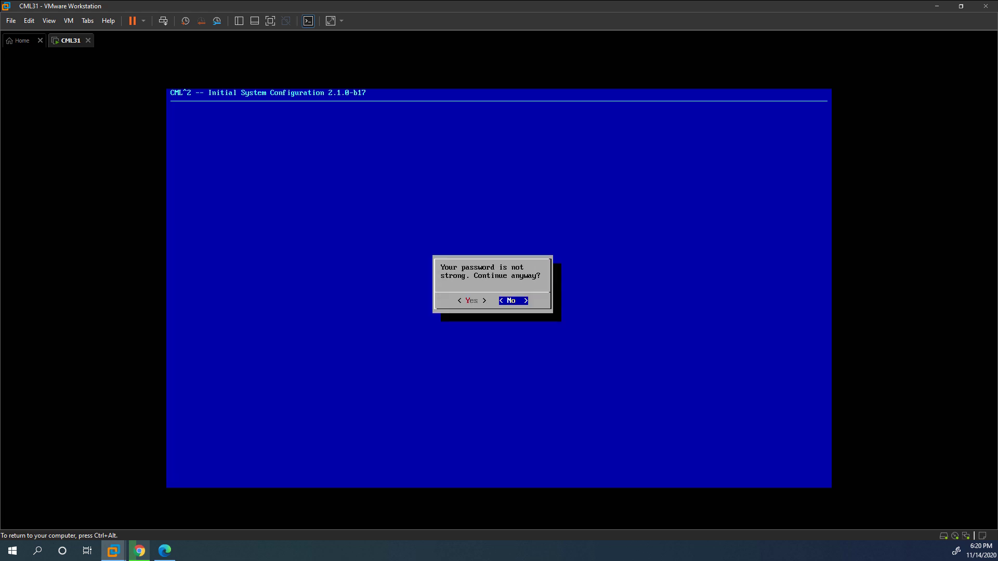
key(Left)
key(Return)
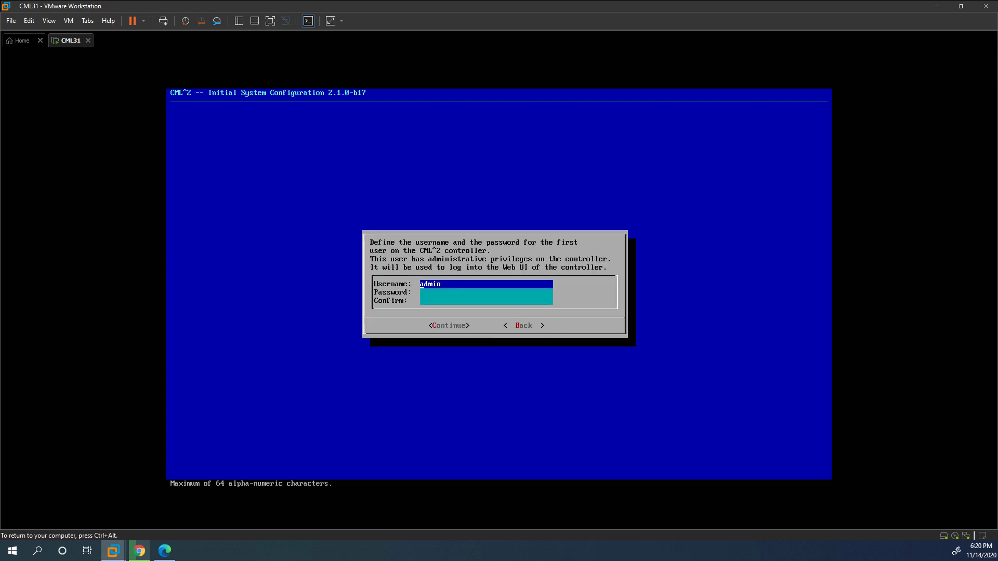
Set the admin controller user's password, again accepting the weak-password warning.
key(Tab)
text(*)
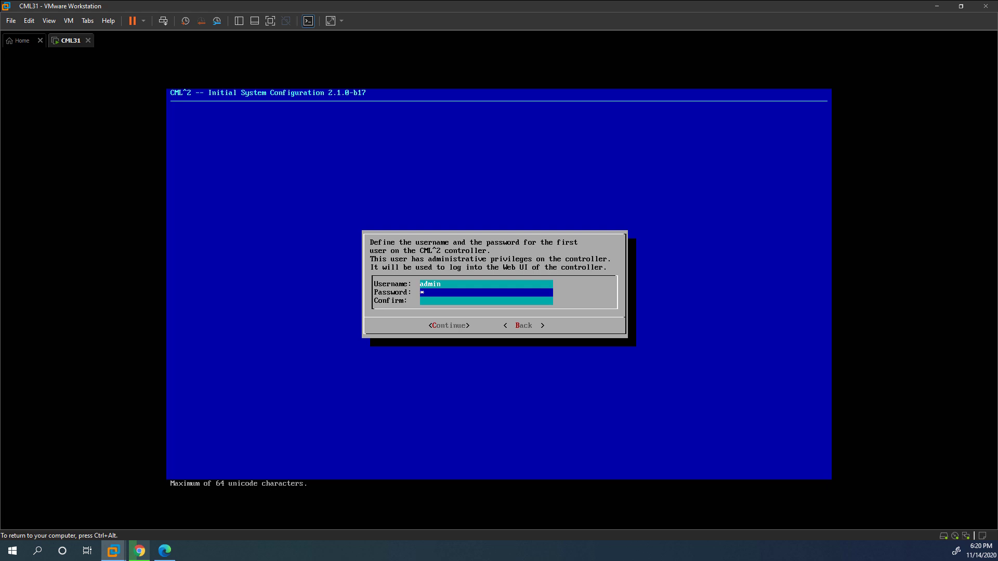
text(*********)
key(Tab)
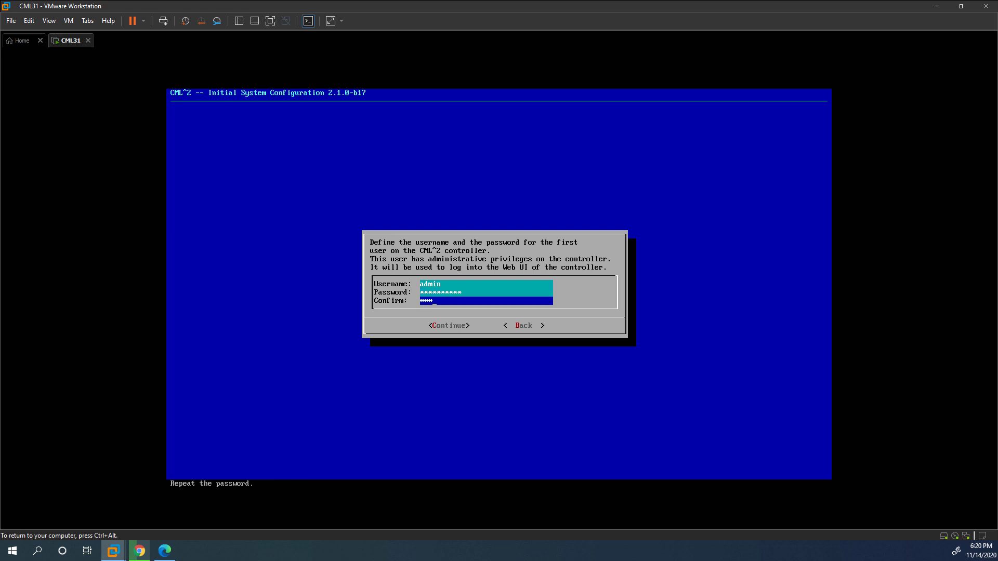
key(Return)
key(Left)
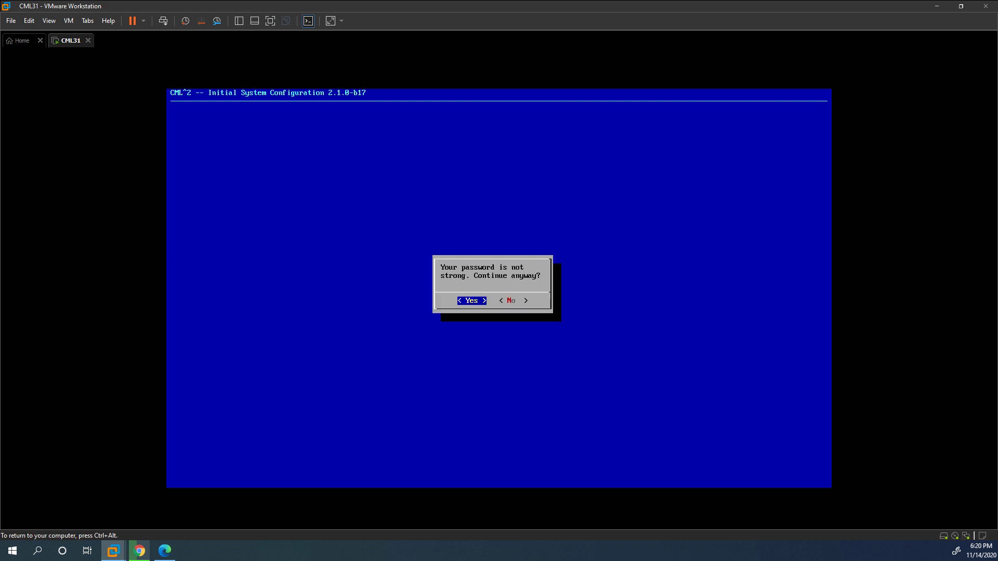
key(Return)
Apply static IPv4 10.30.10.5/255.255.255.0, DNS 10.30.11.10 and 10.20.2.1, search domain testlab.com.
key(Down)
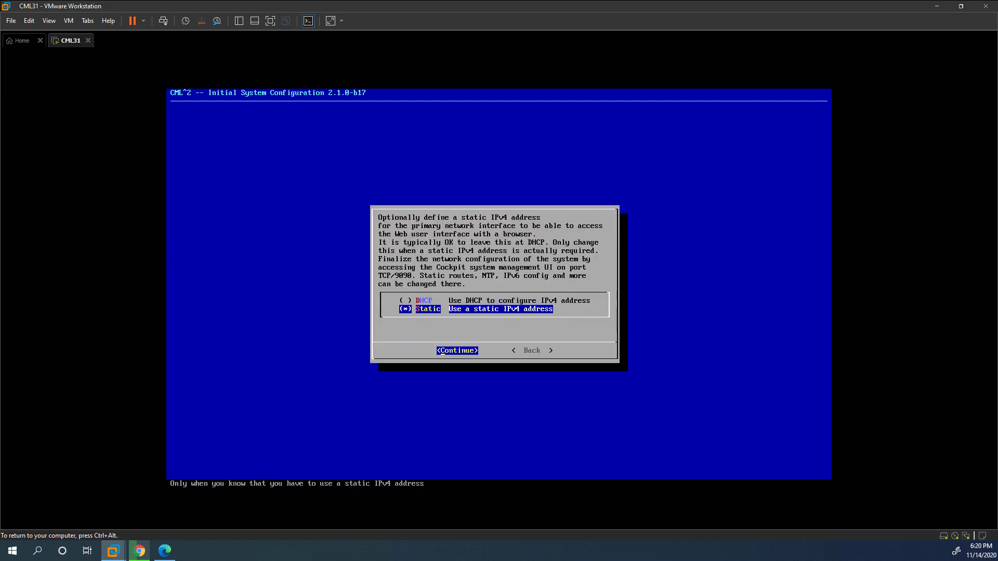
key(Return)
text(10.30.10.5)
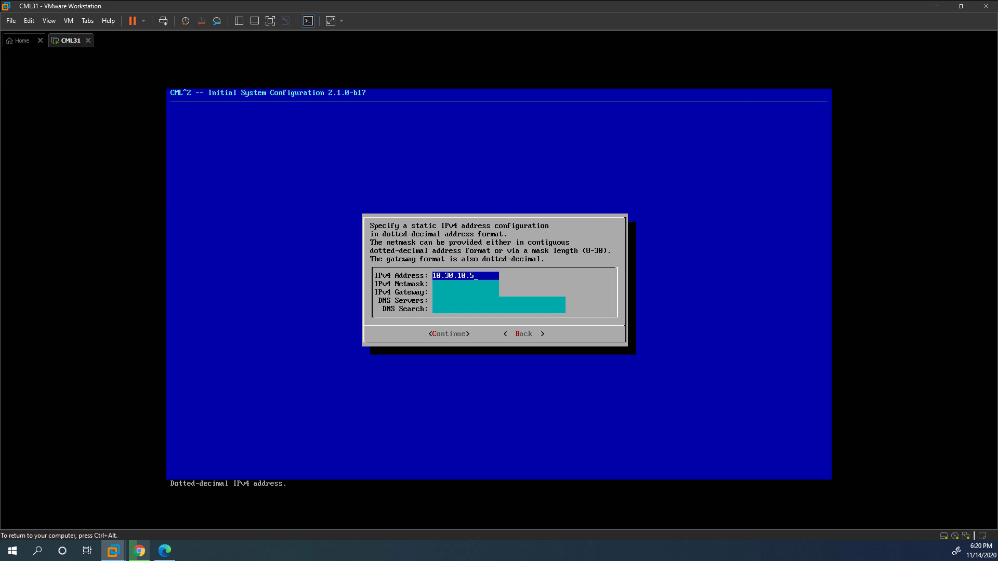
key(Tab)
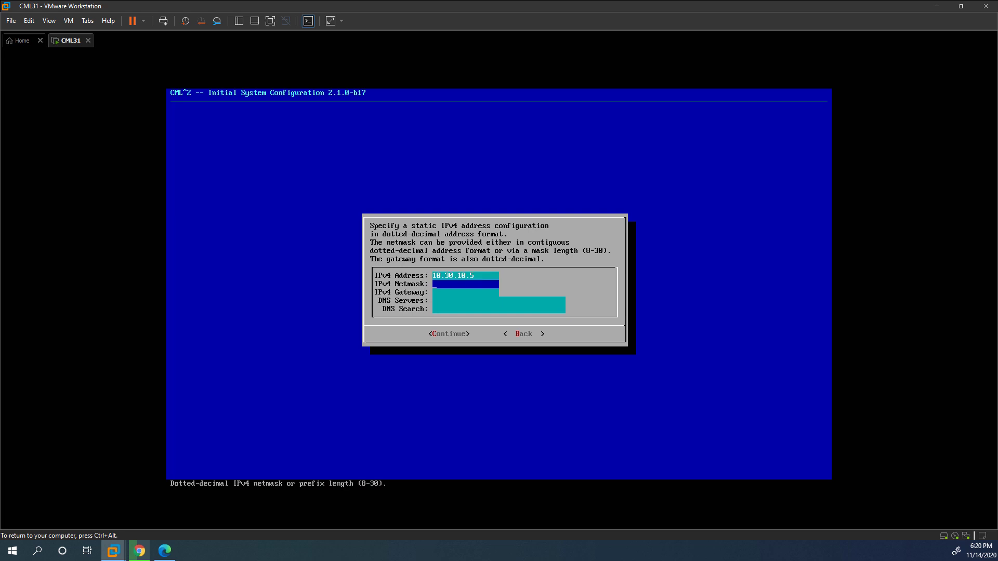
text(255.255.255.0)
key(Tab)
text(10.30.10)
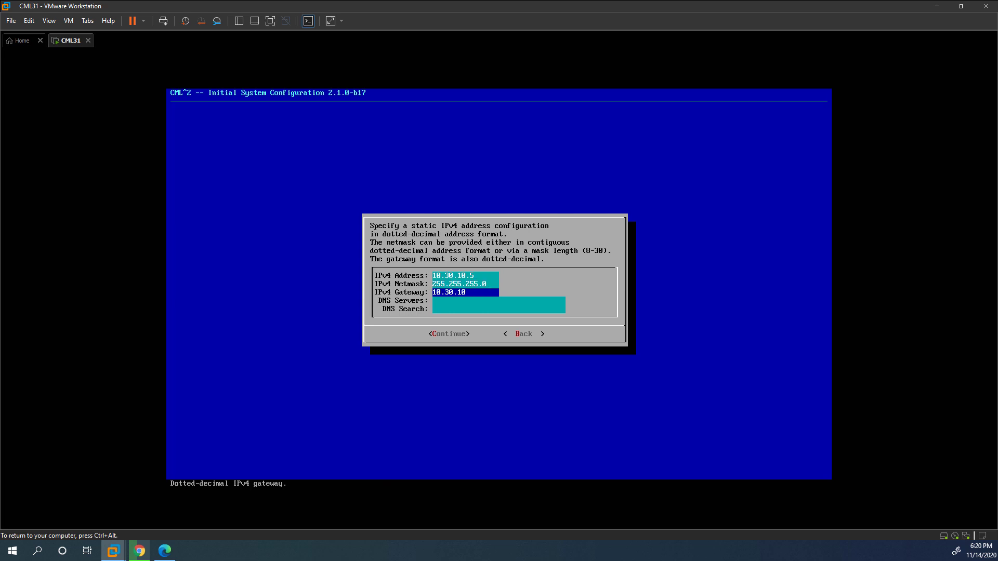
key(Tab)
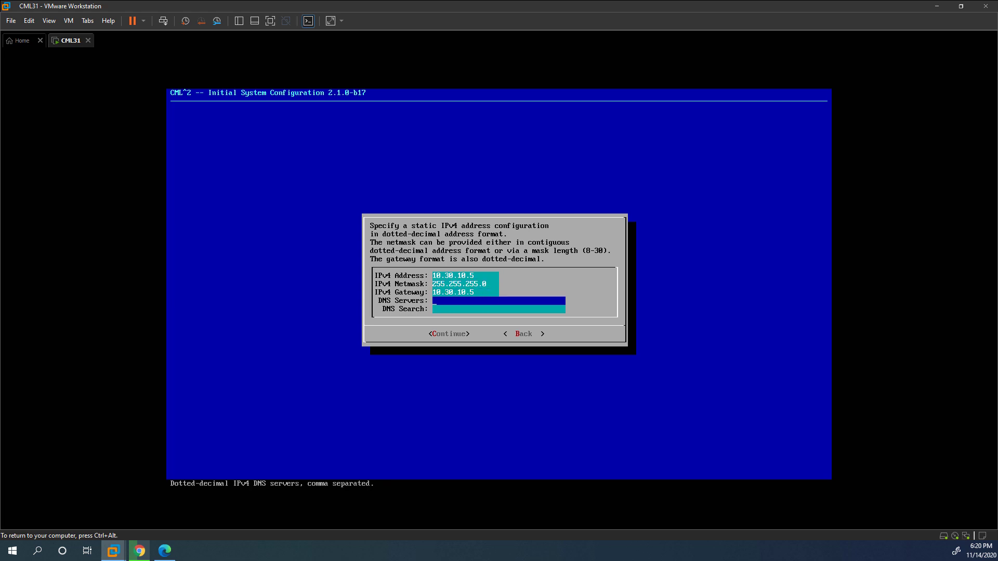
text(10.30.11.)
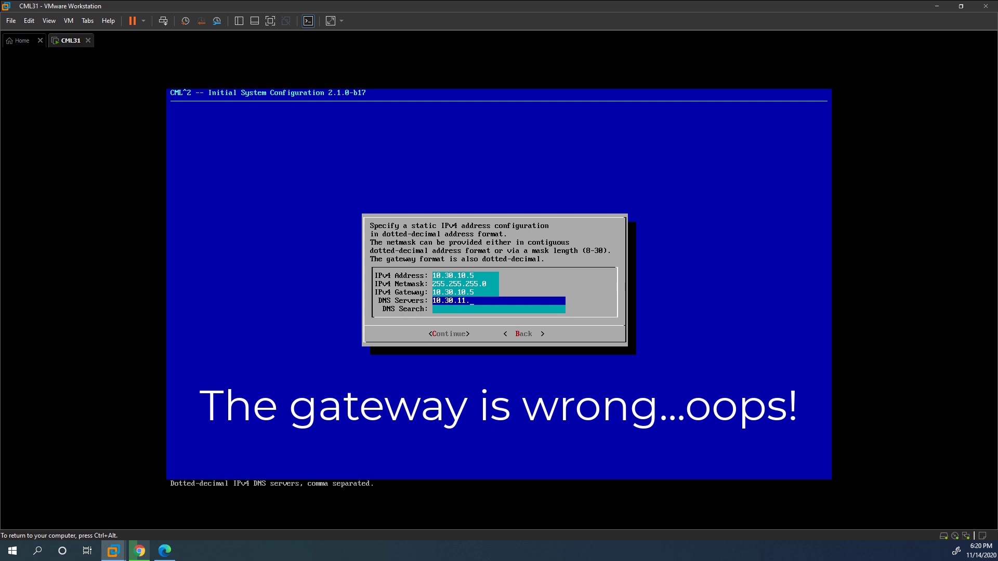
text(10,10.20.2.10)
key(Tab)
text(testl)
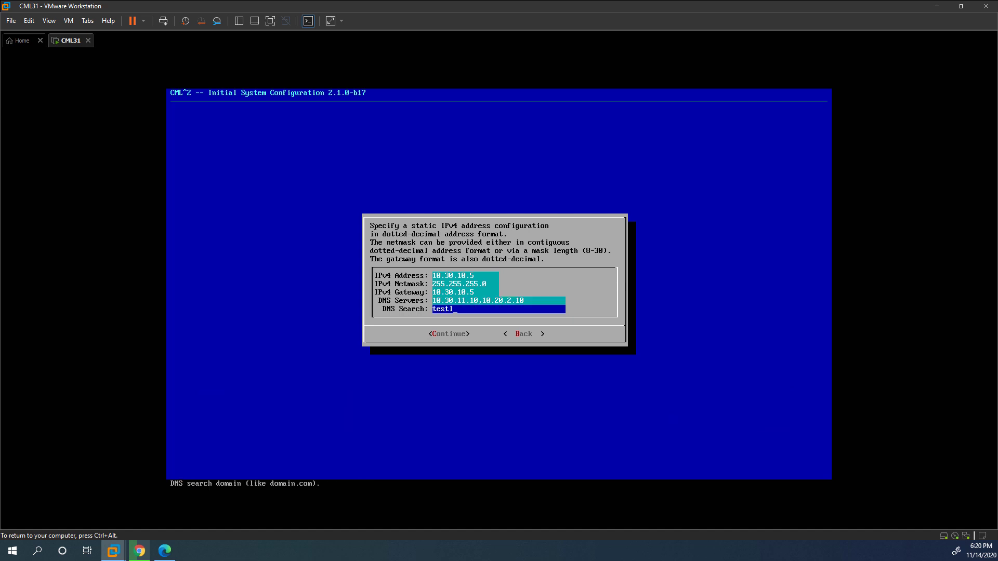
text(ab.com)
key(Tab)
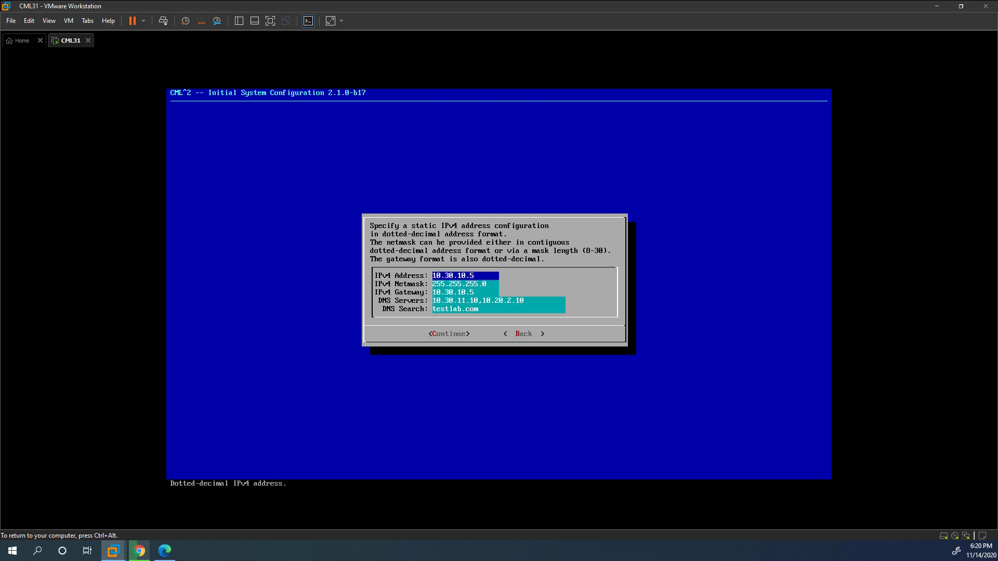
key(Return)
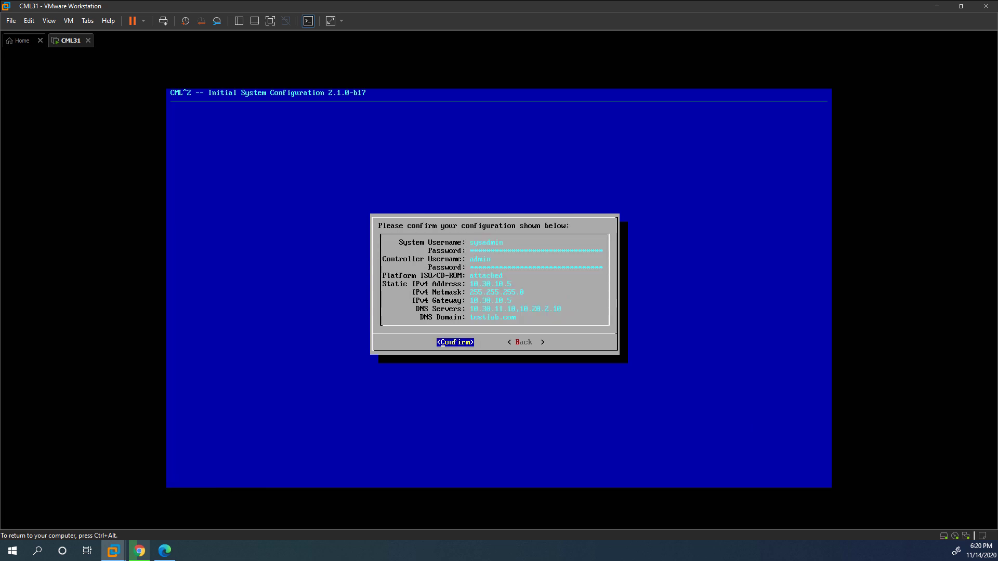
key(Return)
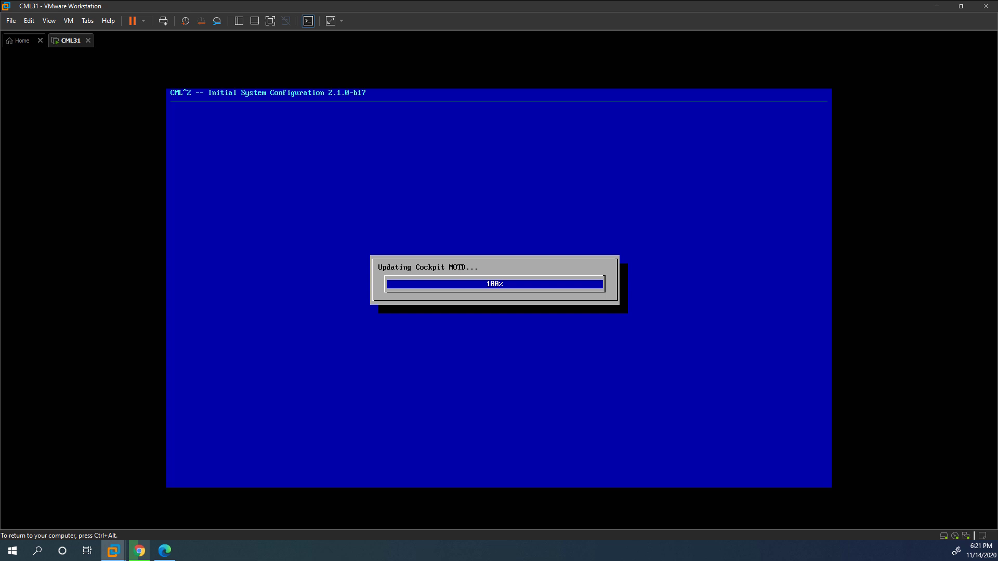
Dismiss the setup-complete message and release keyboard and mouse from the VM.
key(Return)
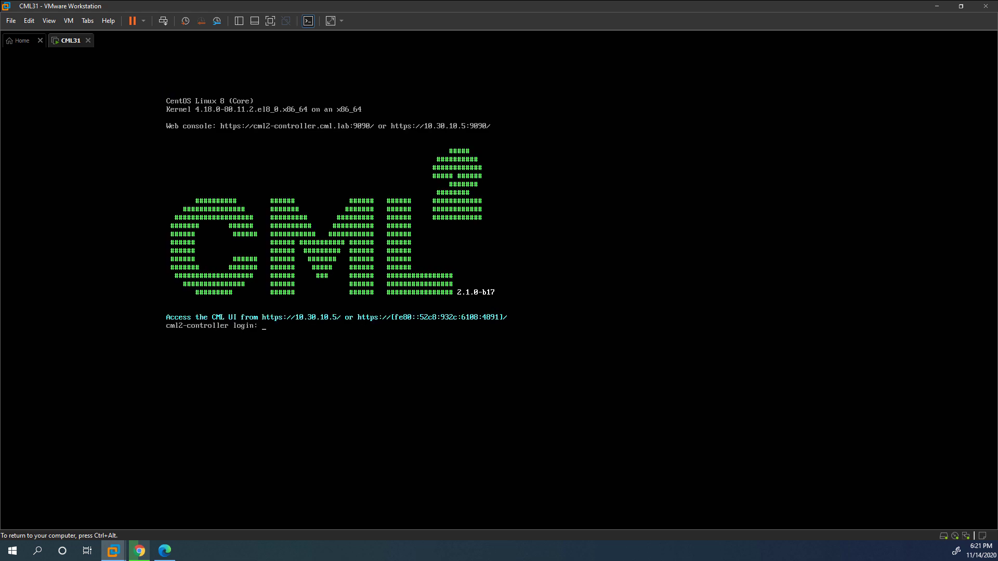
key(ctrl+alt)
drag(391, 135, 492, 134)
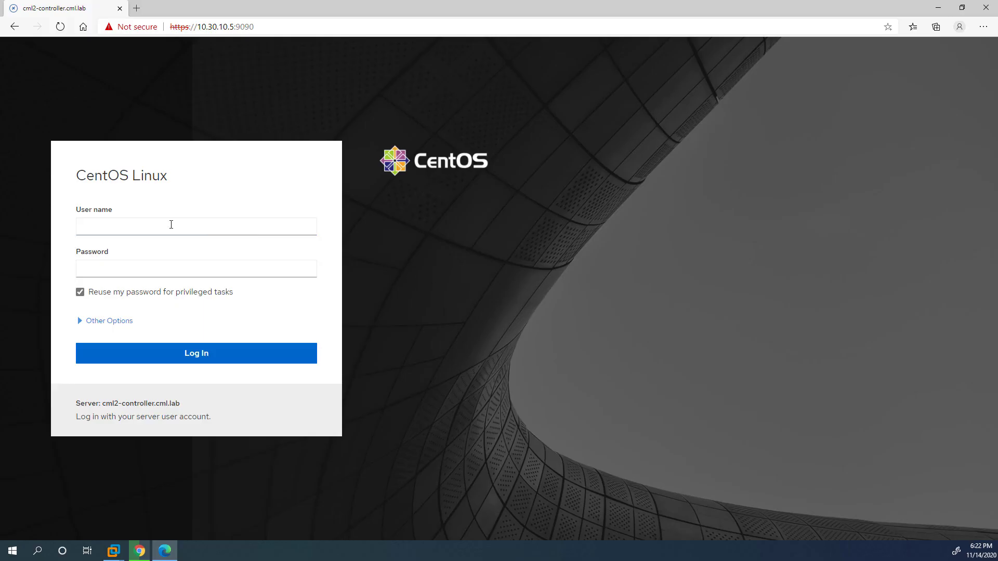
Log in to Cockpit as sysadmin with the system account password.
click(171, 224)
text(sysadmin)
key(Tab)
text(•••)
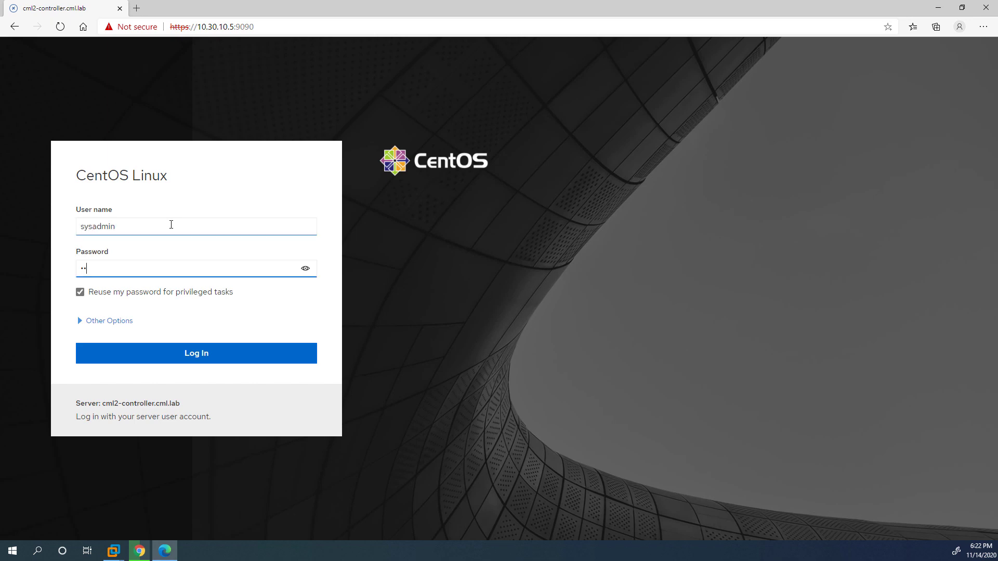
text(••••••)
key(Return)
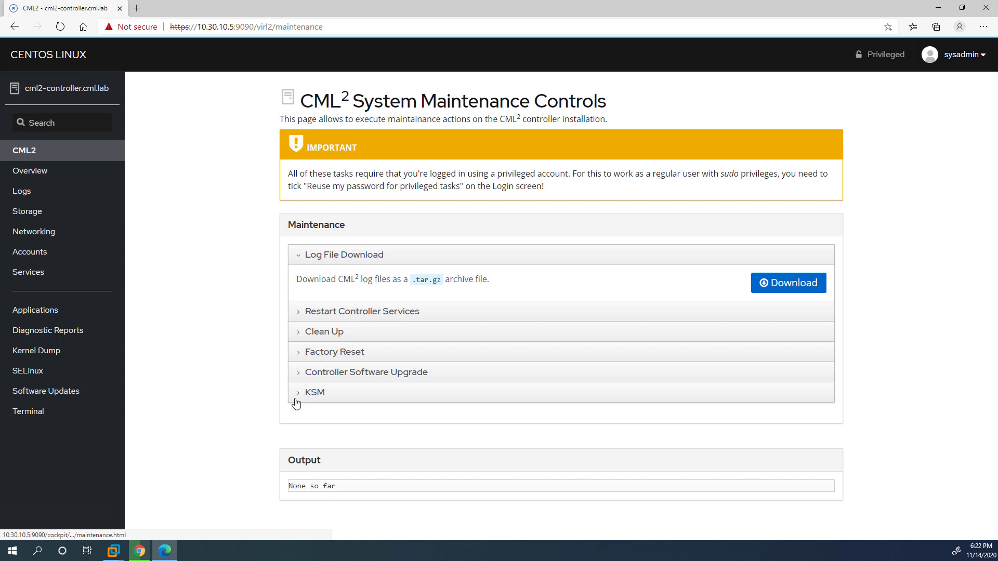
Browse Cockpit's Overview, Logs, Storage, Networking, Accounts and Services pages, ending on Software Updates.
click(77, 173)
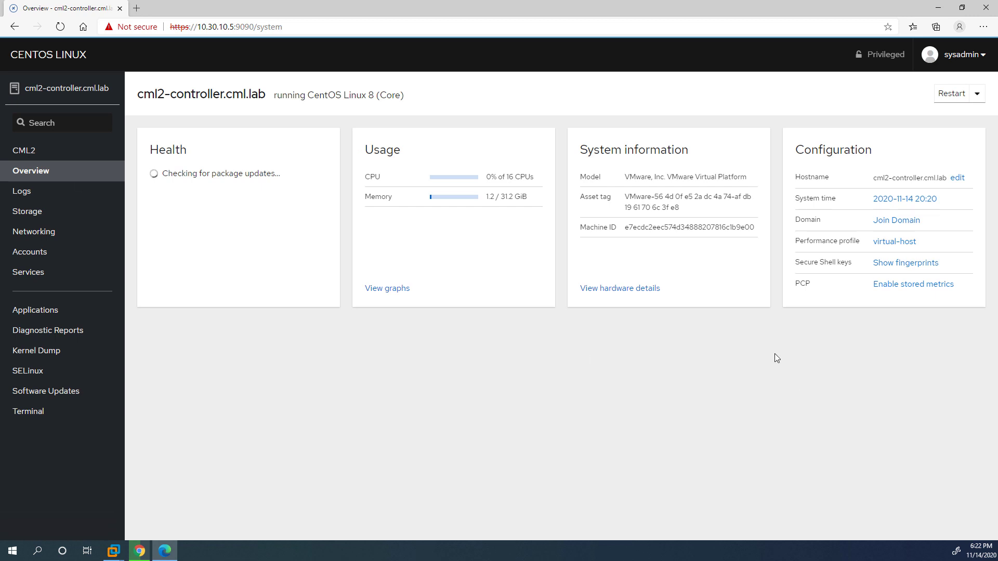
click(20, 193)
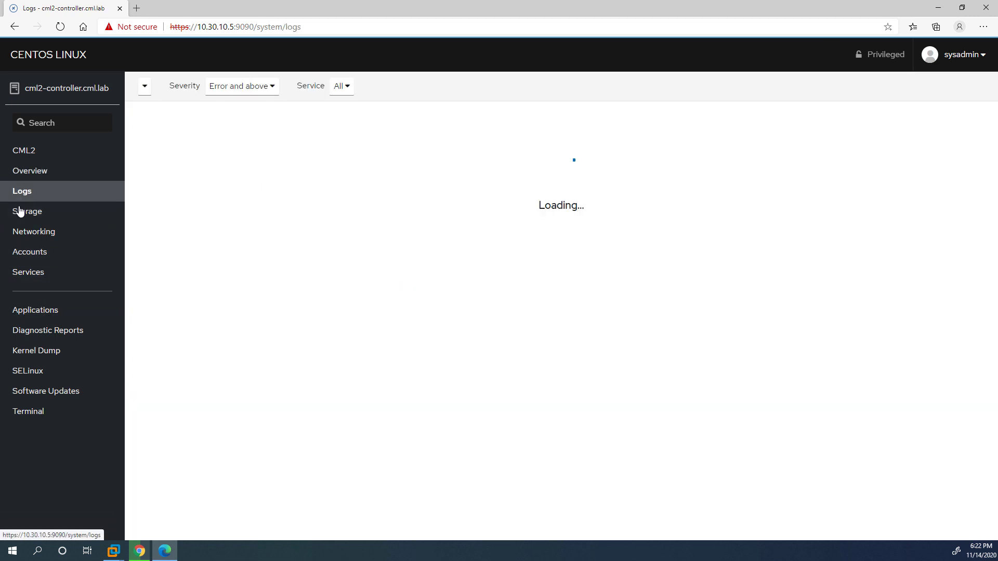
click(24, 211)
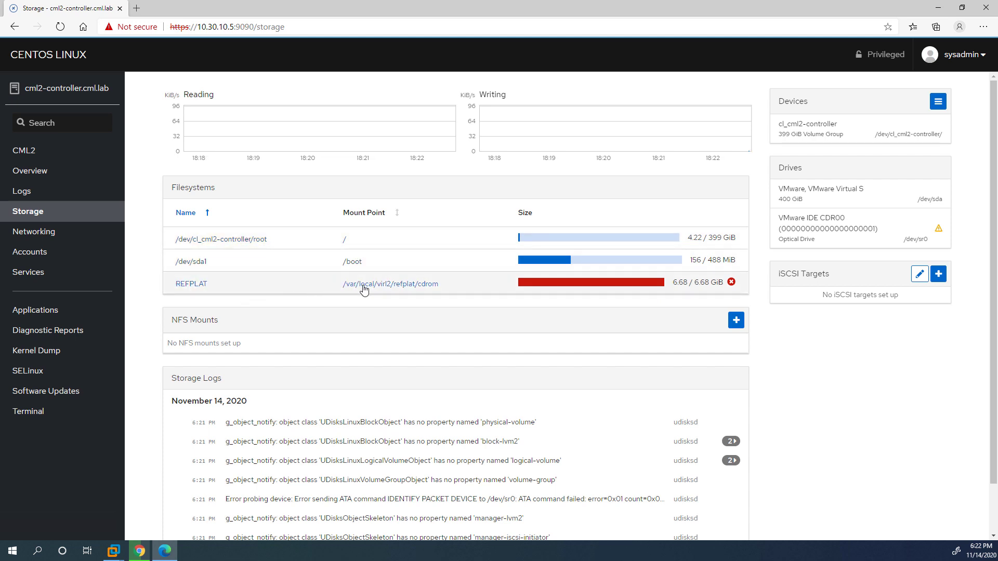
click(43, 235)
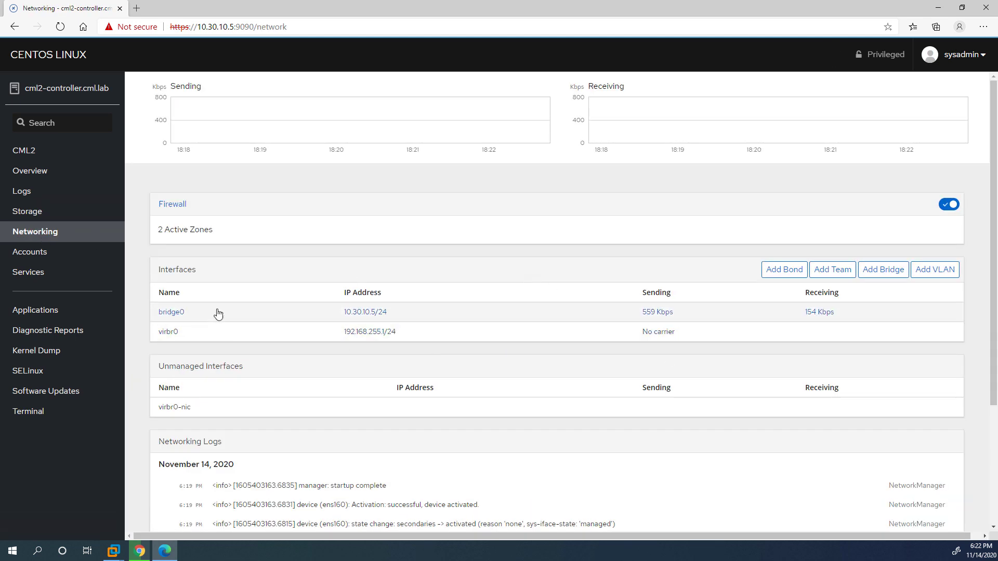
click(30, 251)
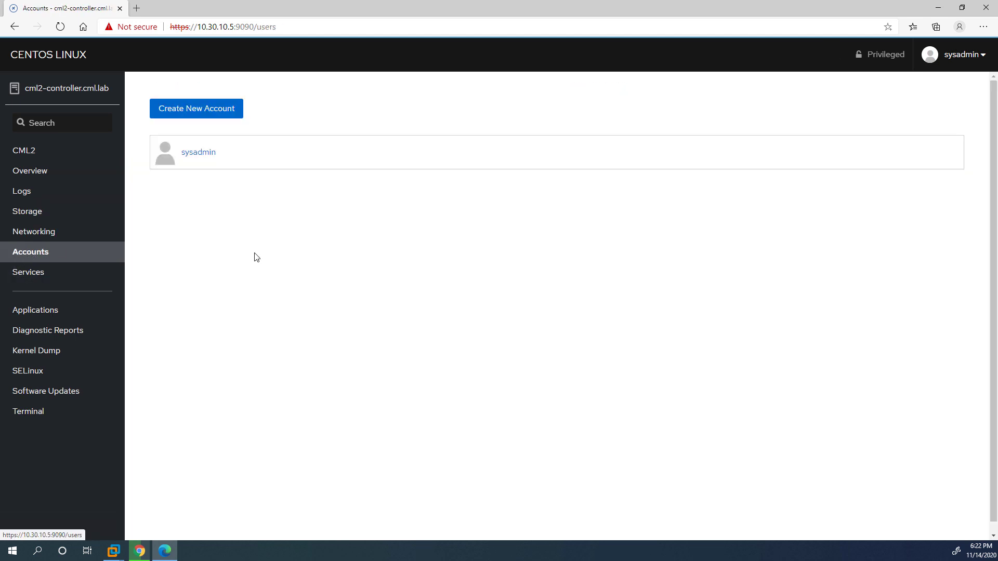
click(45, 273)
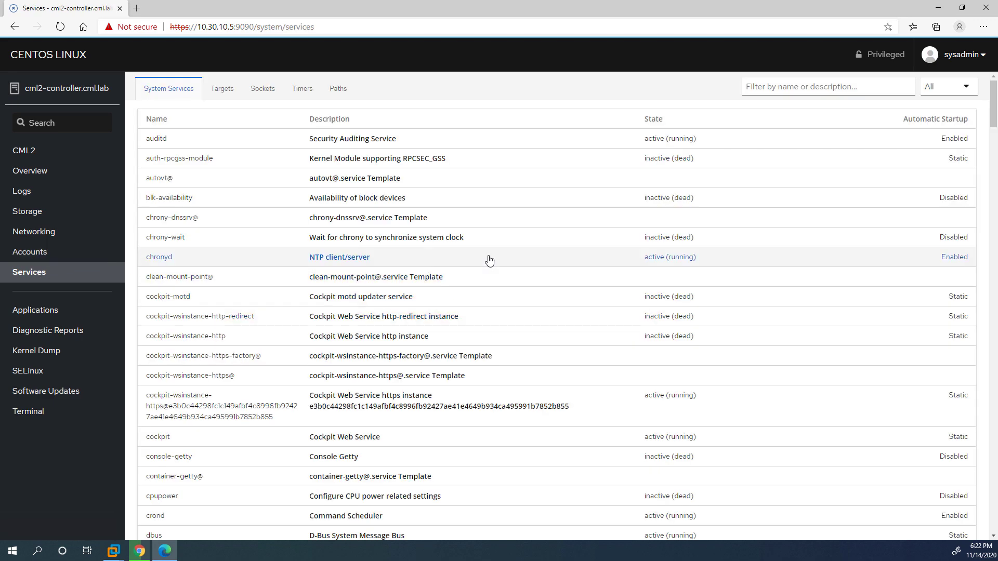
scroll(488, 259, down, 5)
scroll(481, 267, up, 5)
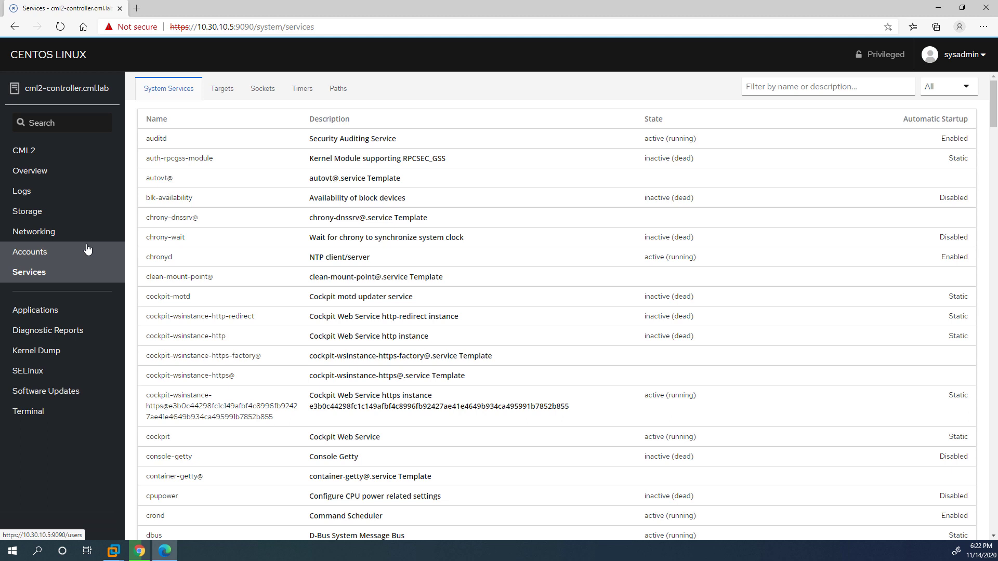
click(42, 416)
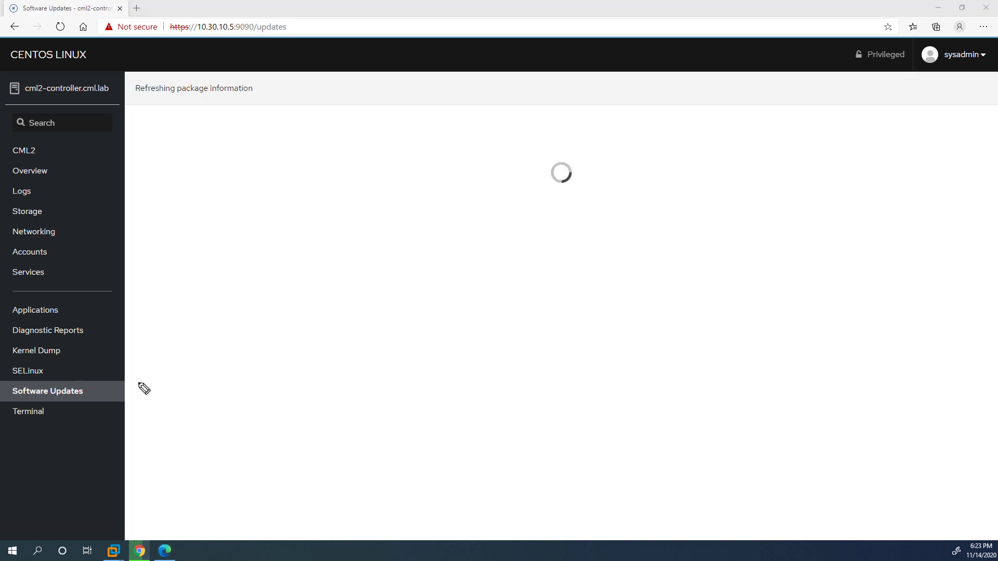
Sketch and clear a red cross annotation, then go to Cockpit's Terminal page.
mouse_move(181, 141)
mouse_down()
mouse_move(244, 225)
mouse_move(407, 351)
mouse_up()
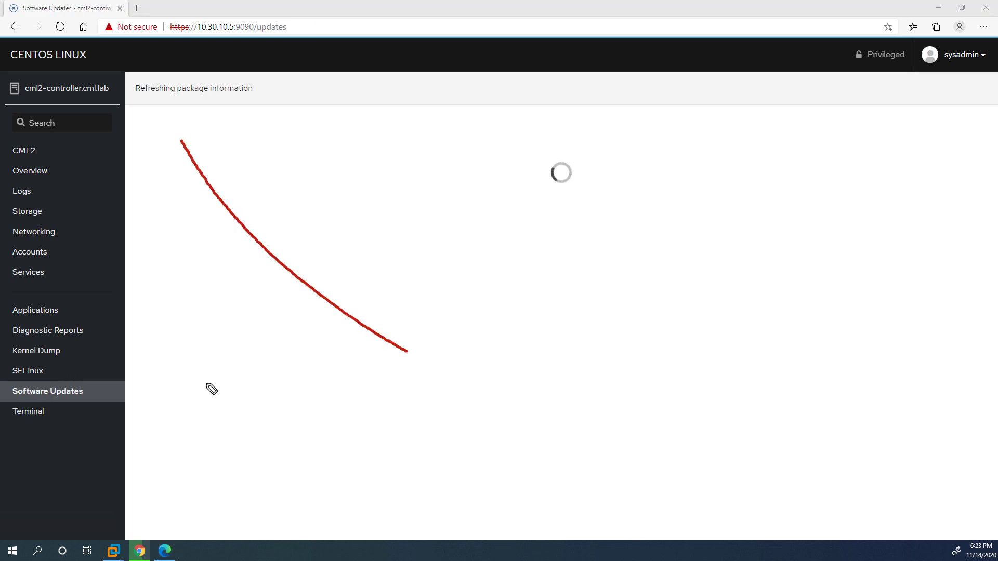
mouse_move(187, 414)
mouse_down()
mouse_move(337, 227)
mouse_move(386, 188)
mouse_up()
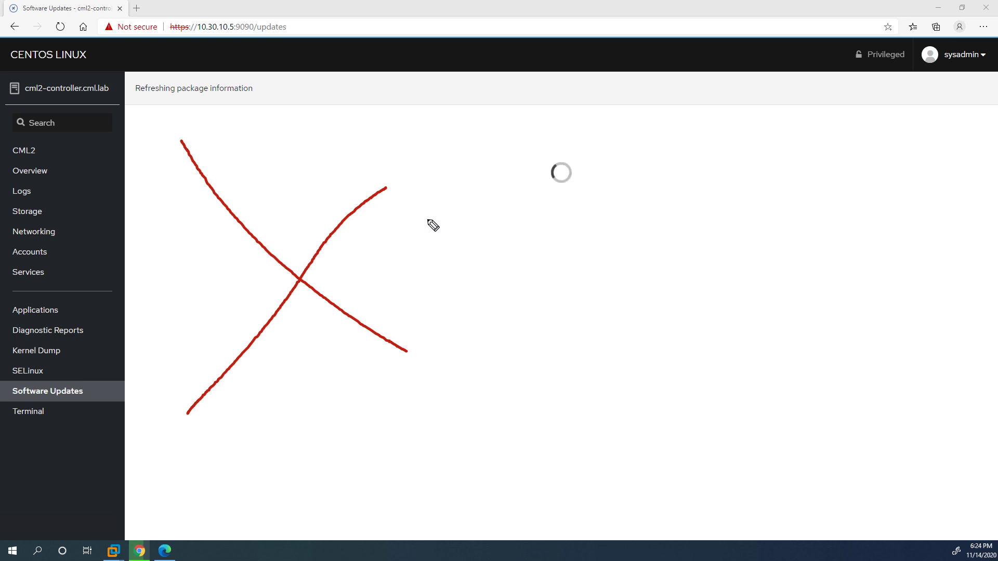
key(Escape)
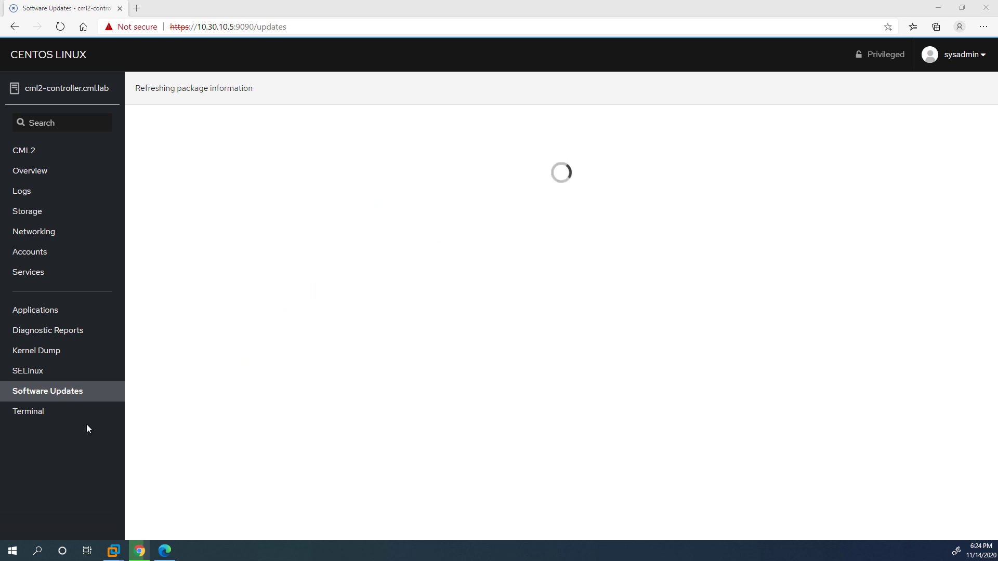
click(71, 415)
click(71, 420)
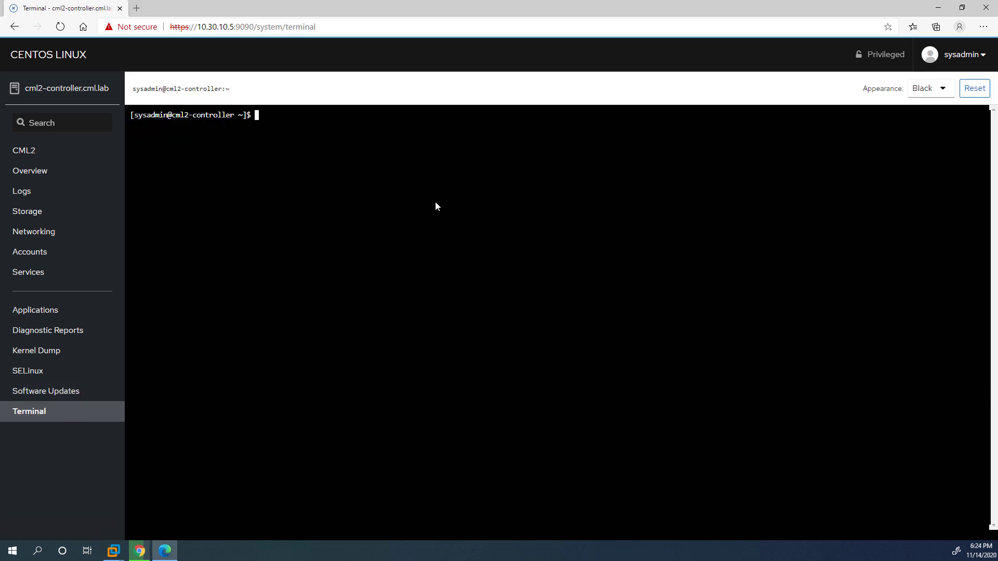
click(944, 89)
click(934, 117)
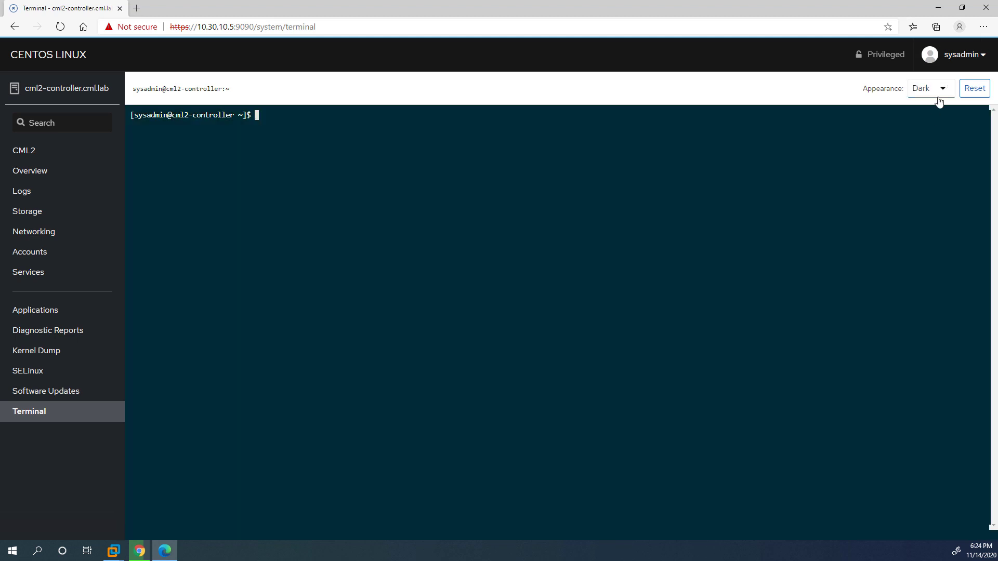
click(938, 96)
click(930, 129)
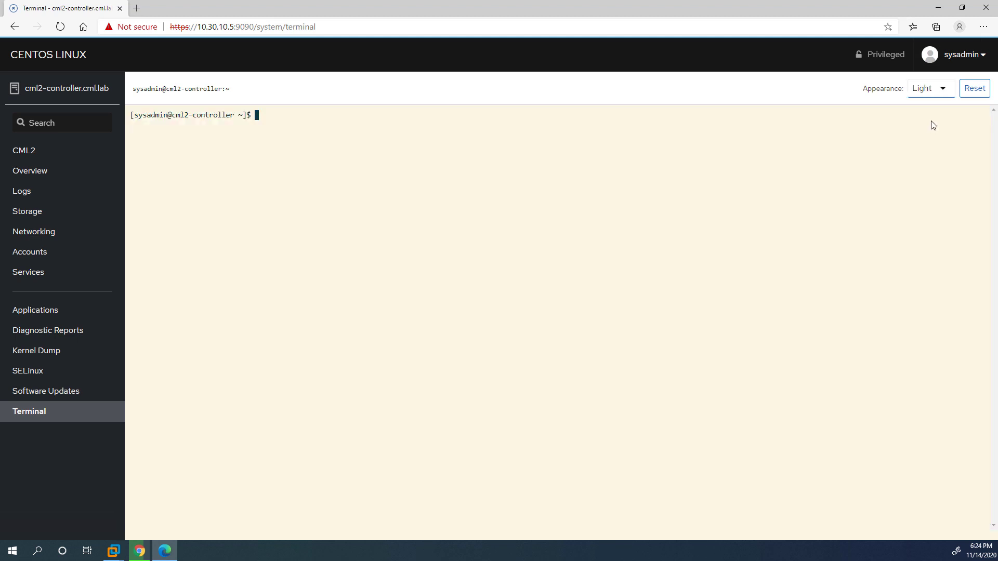
click(930, 92)
click(920, 139)
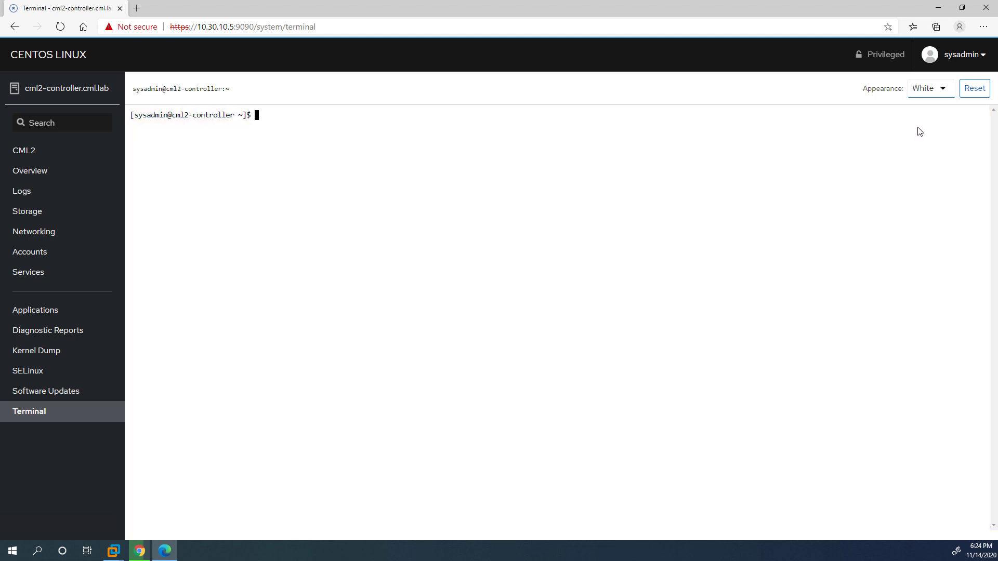
click(919, 95)
click(918, 105)
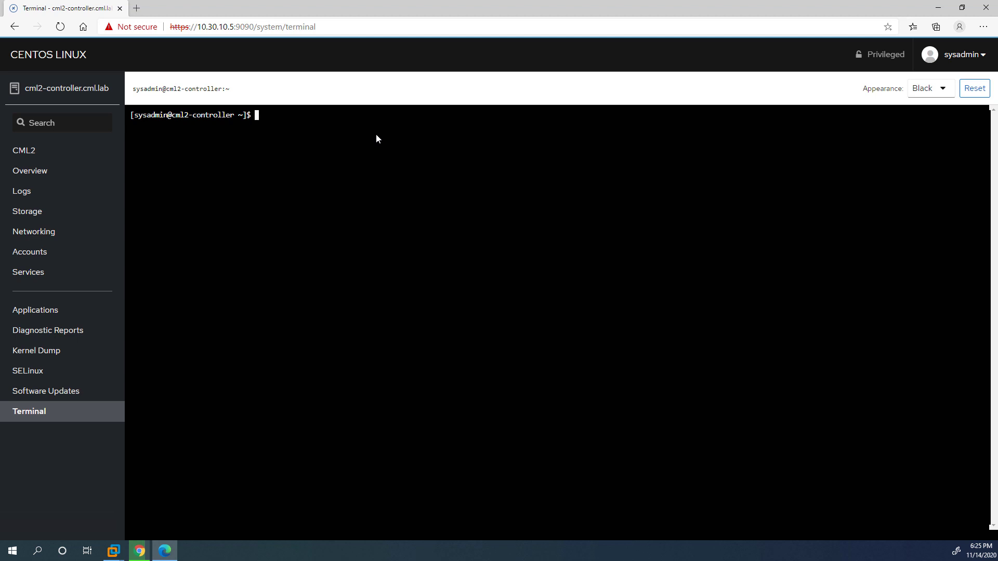
Change to /usr/local/bin and list it, highlighting copy-refplat-iso-to-disk.sh.
text(cd /usr/local/bin/)
key(Return)
text(ls)
key(Return)
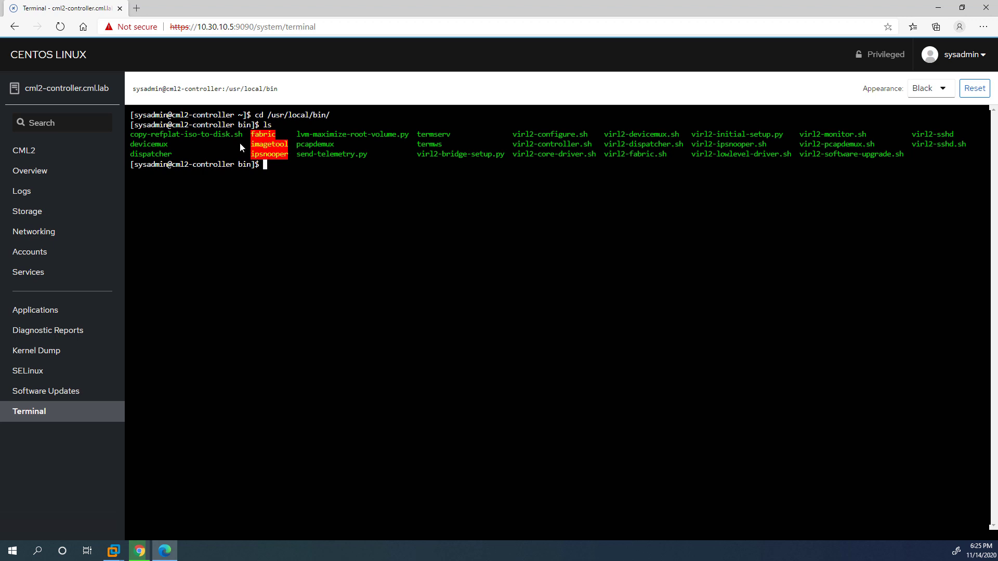
drag(242, 136, 142, 133)
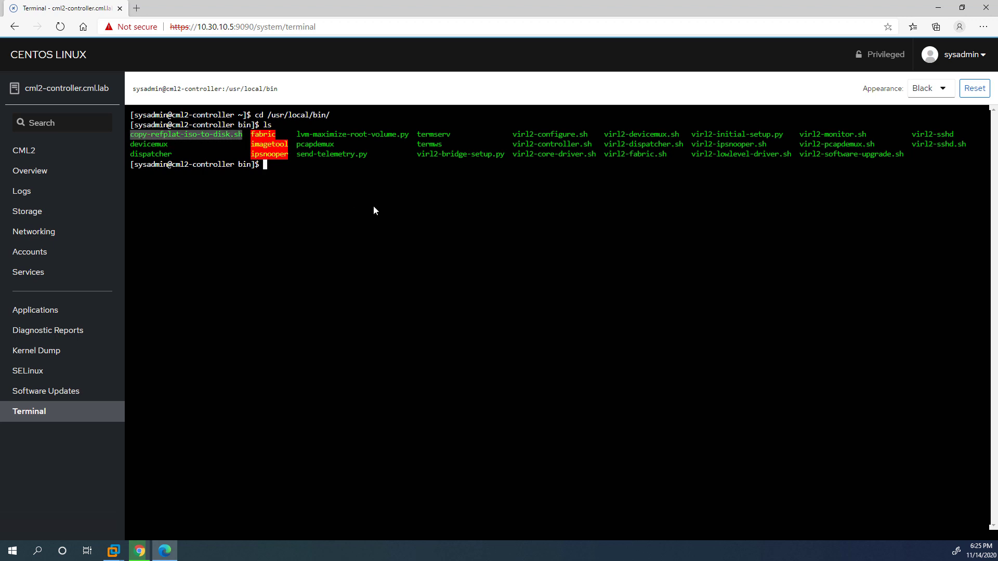
Run sudo ./copy-refplat-iso-to-disk.sh and enter the sudo password.
text(sudo ./c)
key(Tab)
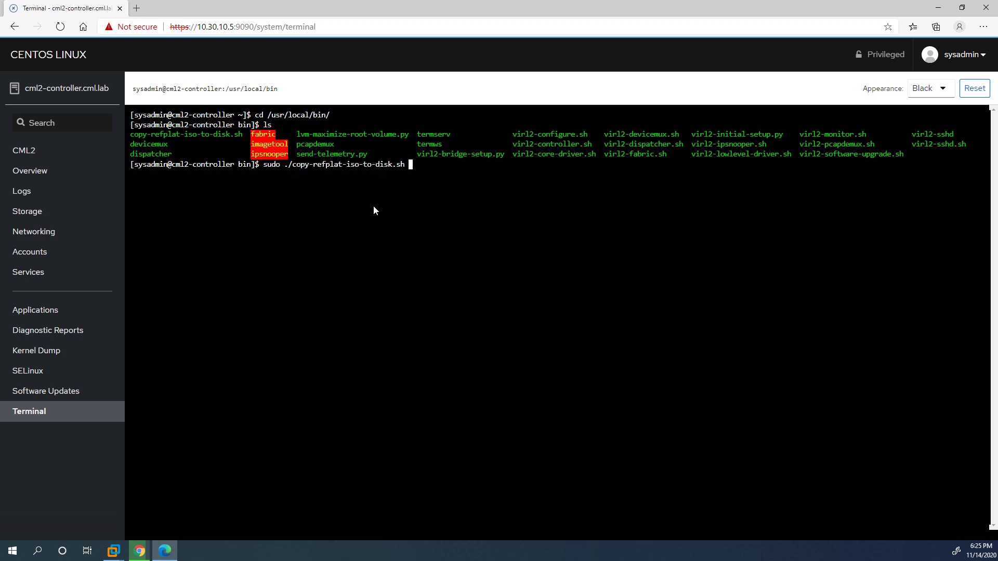
key(Return)
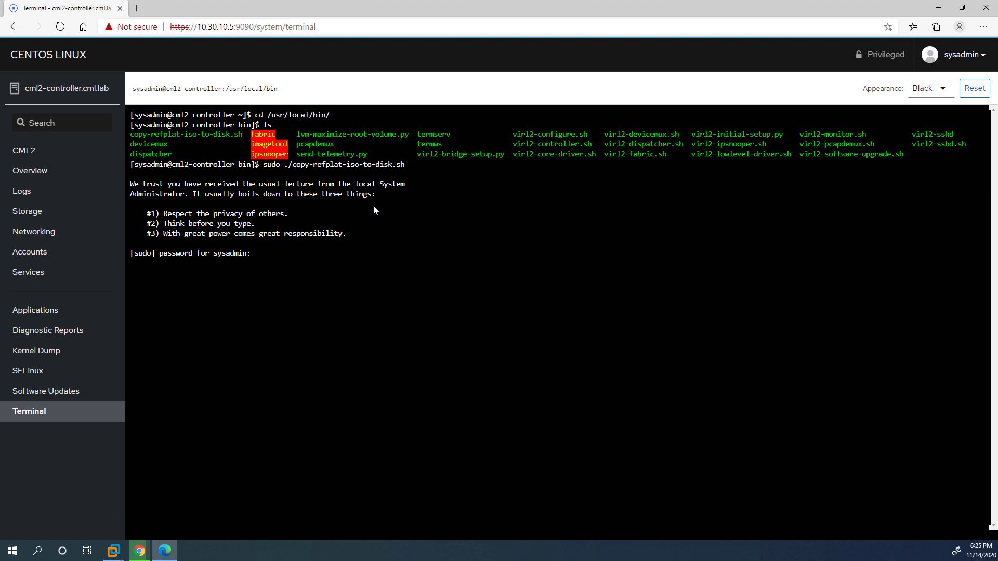
key(Return)
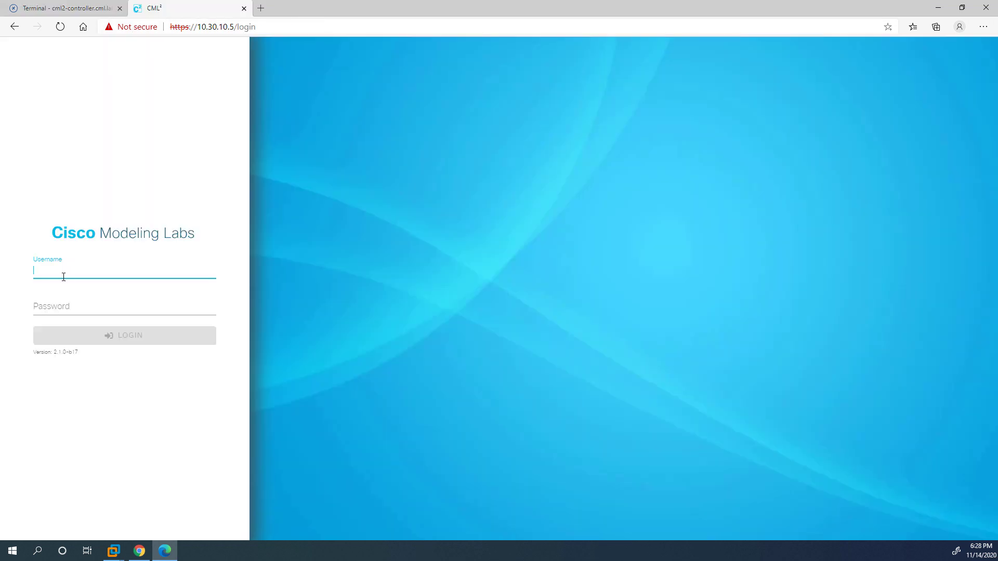
Log in to Cisco Modeling Labs with the saved username and admin password.
click(75, 271)
key(Down)
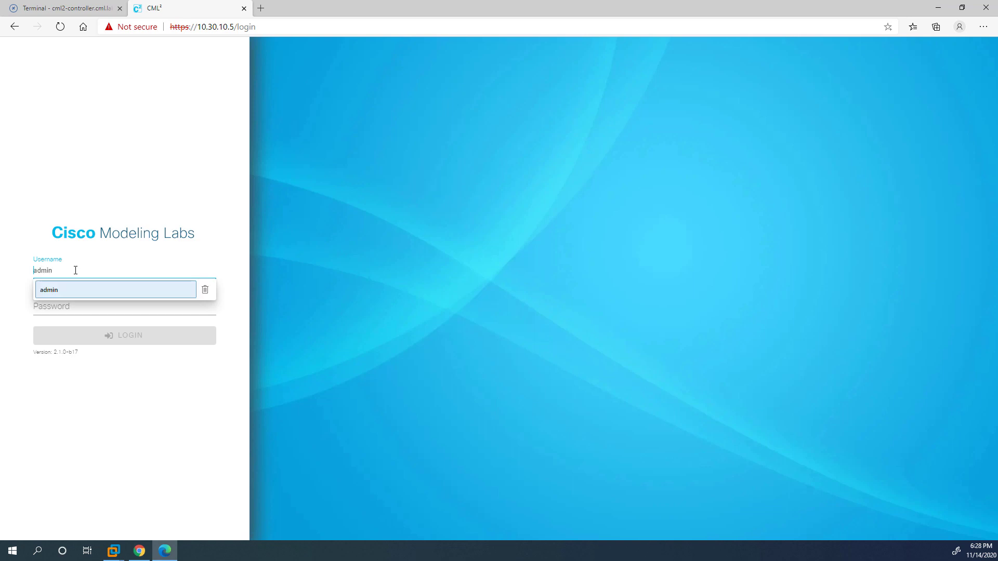
key(Return)
key(Tab)
text(C1s)
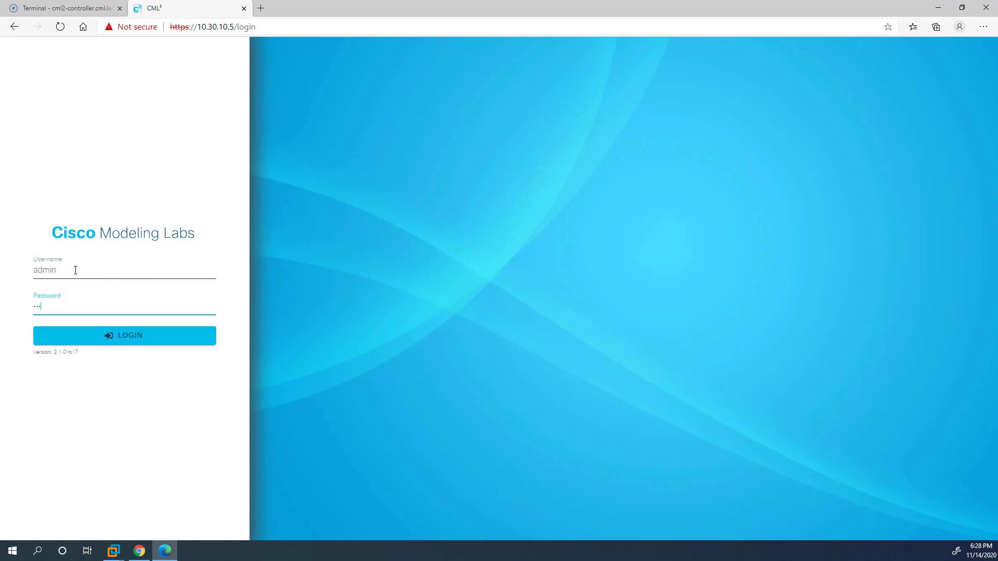
key(Return)
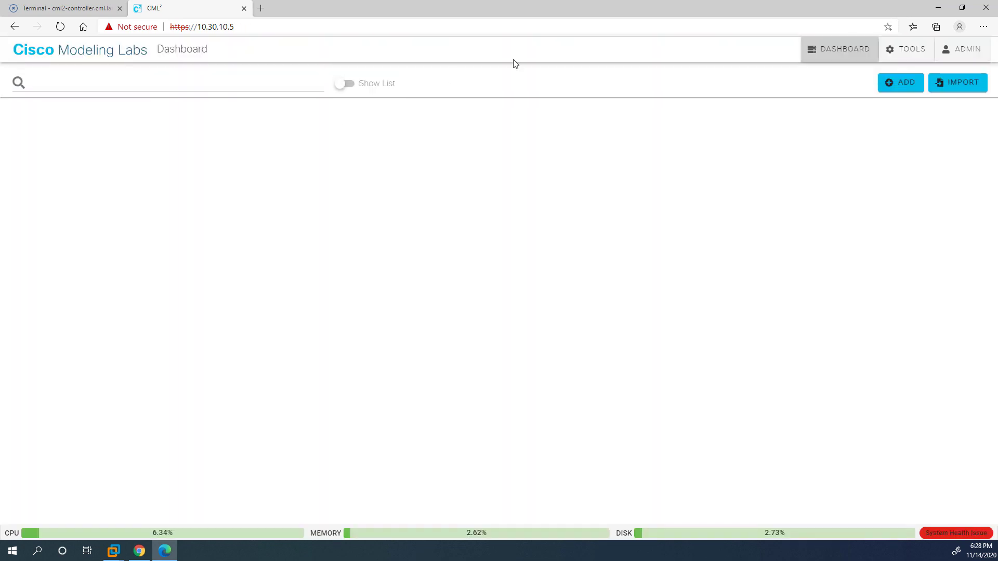
View the read-only IOSv node definition, then return to the Cockpit terminal.
click(915, 58)
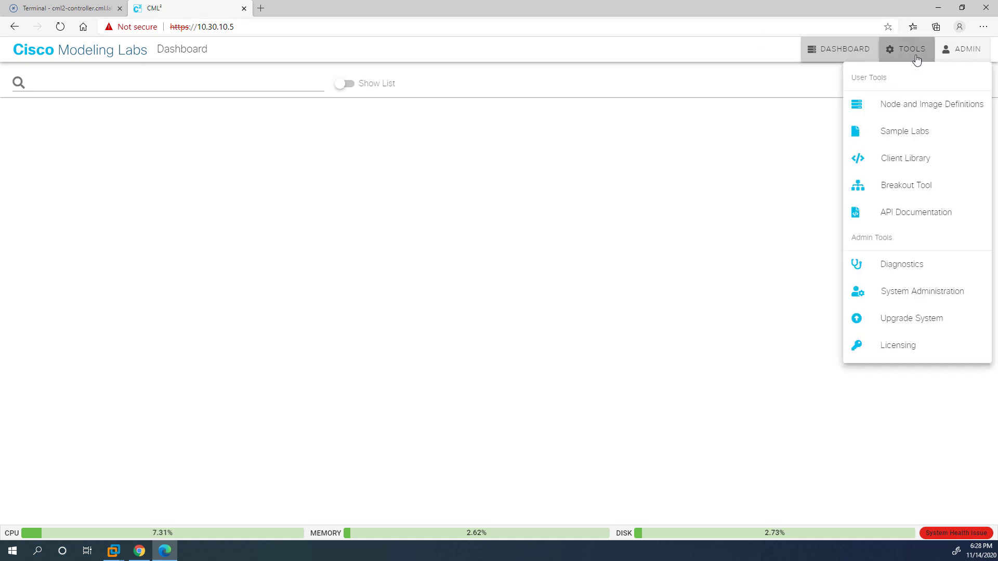
click(894, 100)
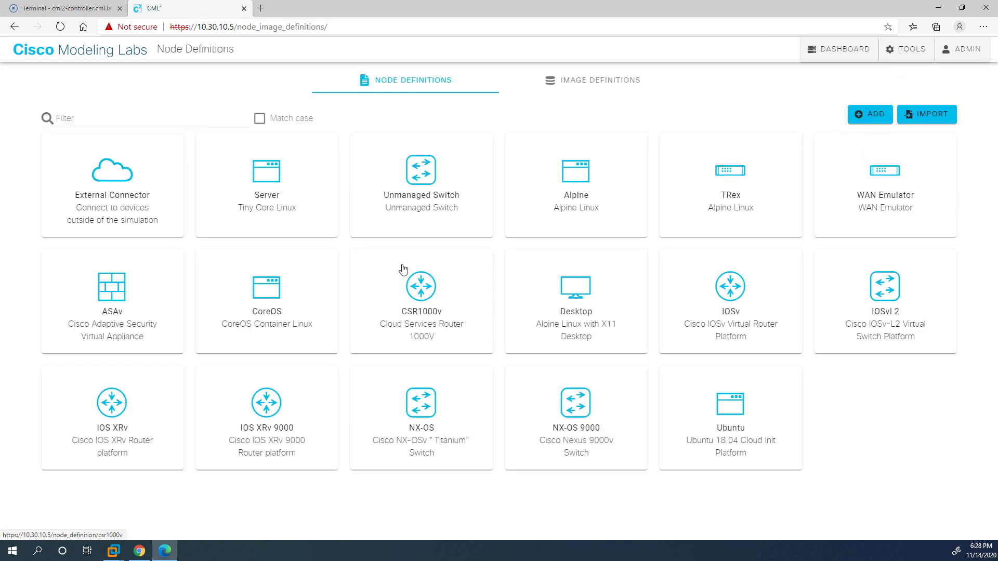
click(719, 287)
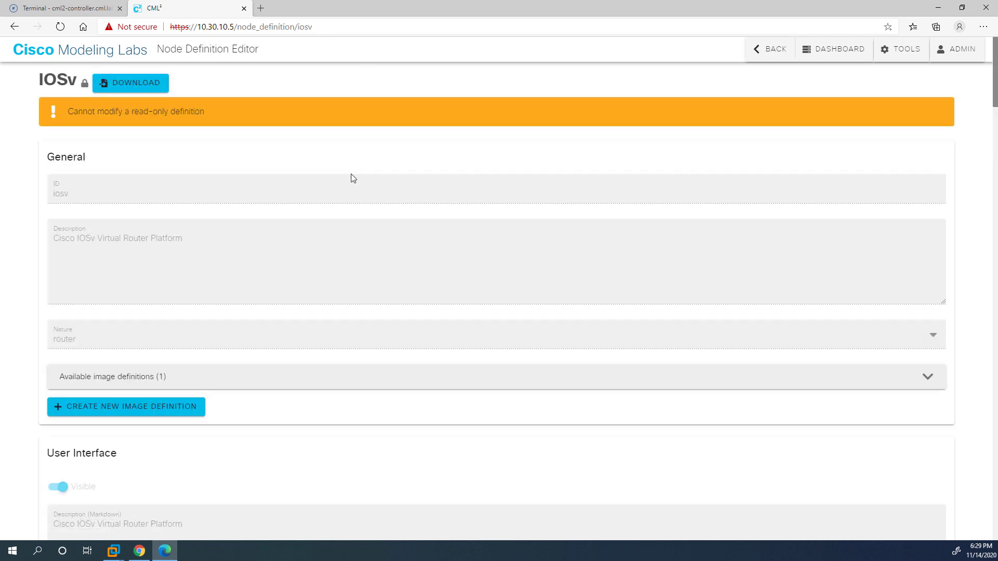
drag(134, 113, 194, 109)
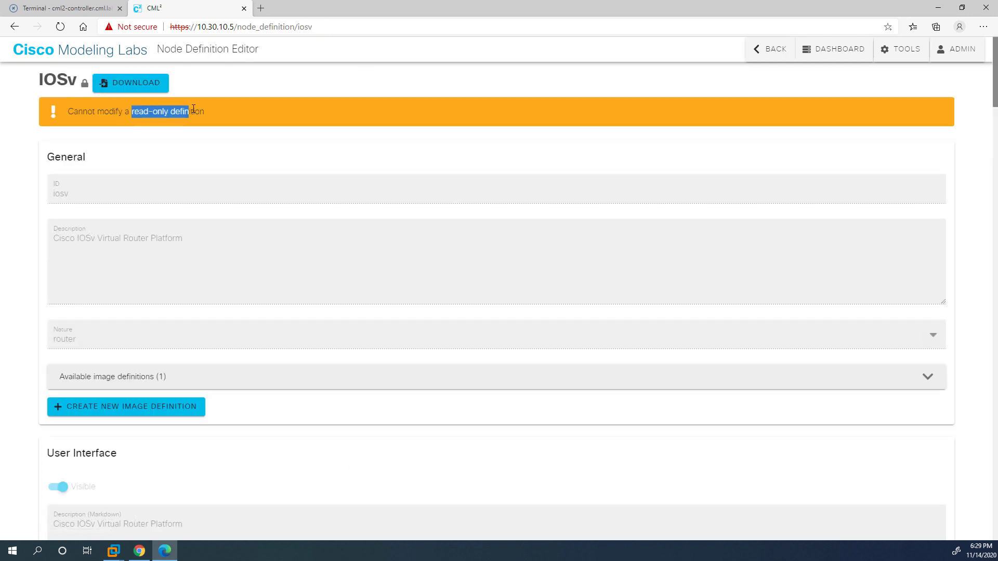
click(216, 113)
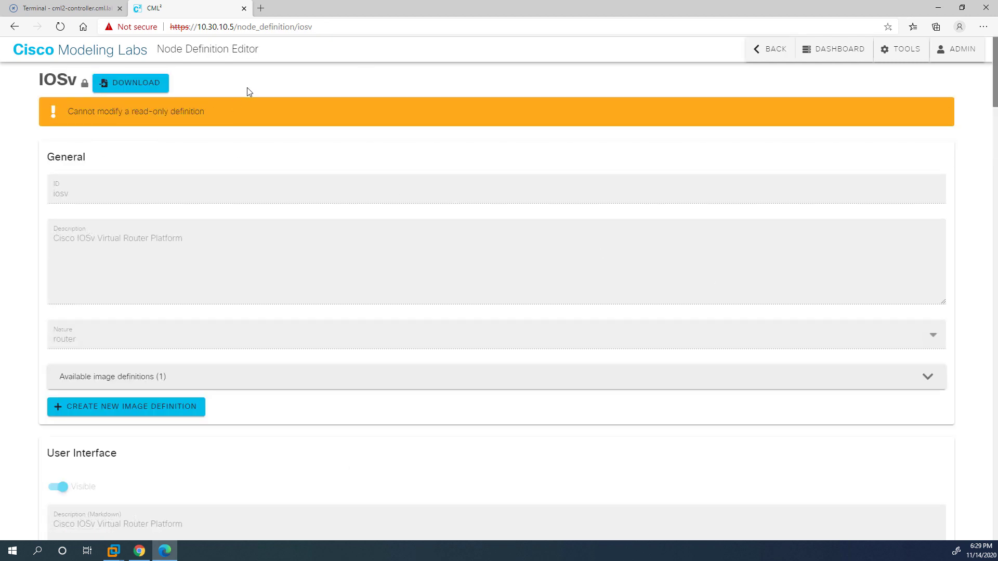
click(57, 11)
click(450, 370)
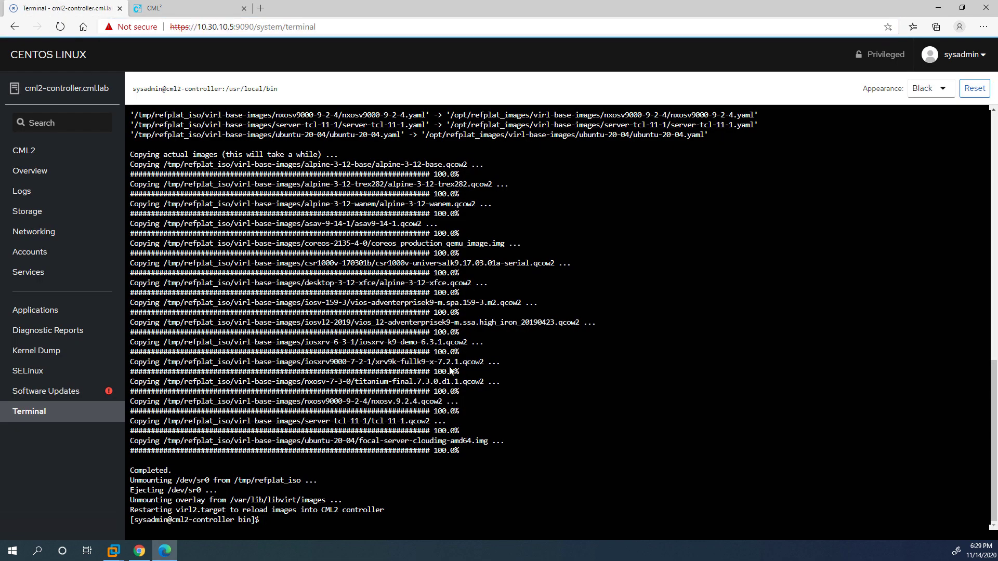
Search the whole filesystem for asav.yaml with find.
text(sudo find / -name asav.yaml)
key(Return)
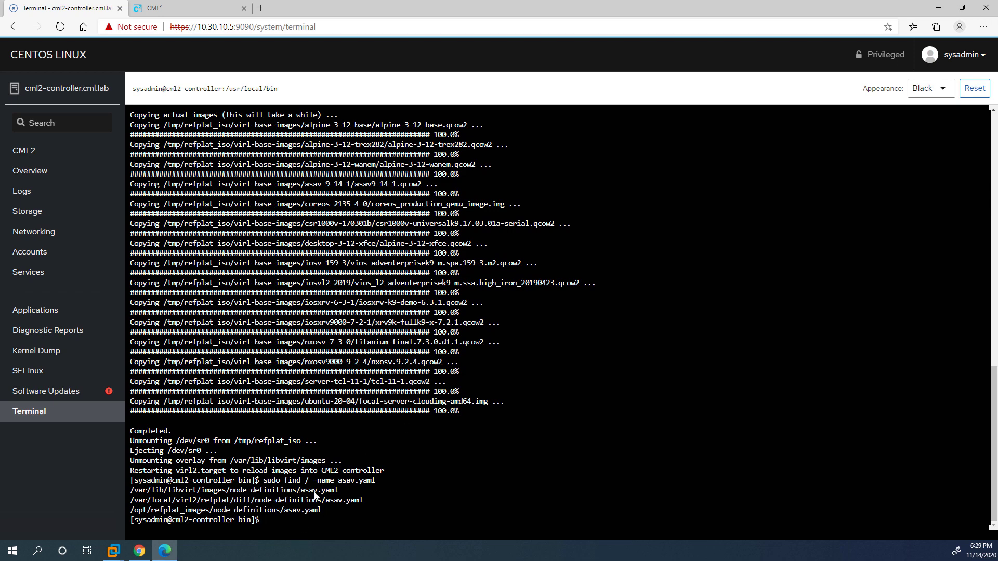
Open the /opt/refplat_images asav.yaml file in vi using its copied path.
drag(313, 500, 131, 517)
right_click(131, 517)
click(150, 490)
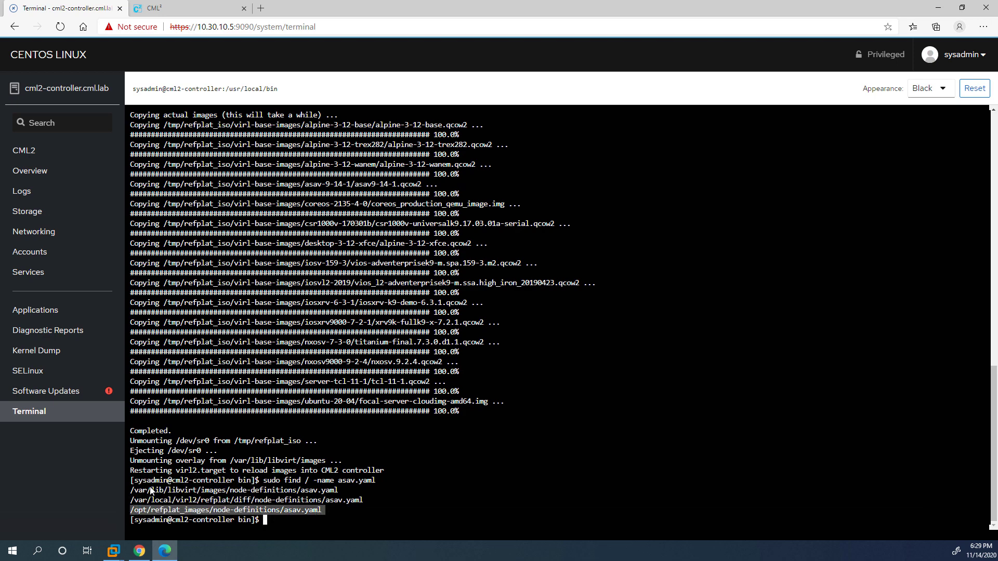
text(vi)
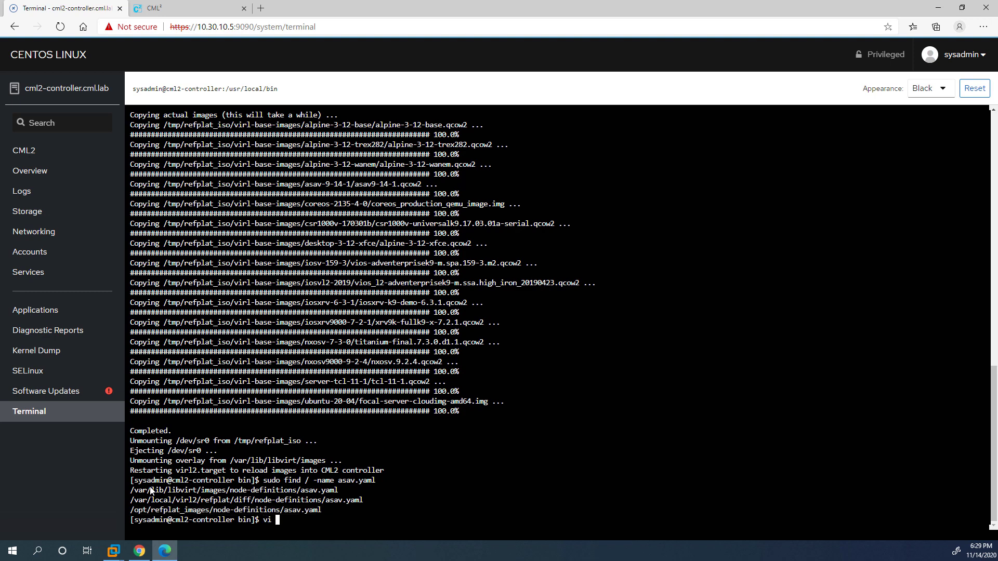
right_click(351, 448)
click(363, 468)
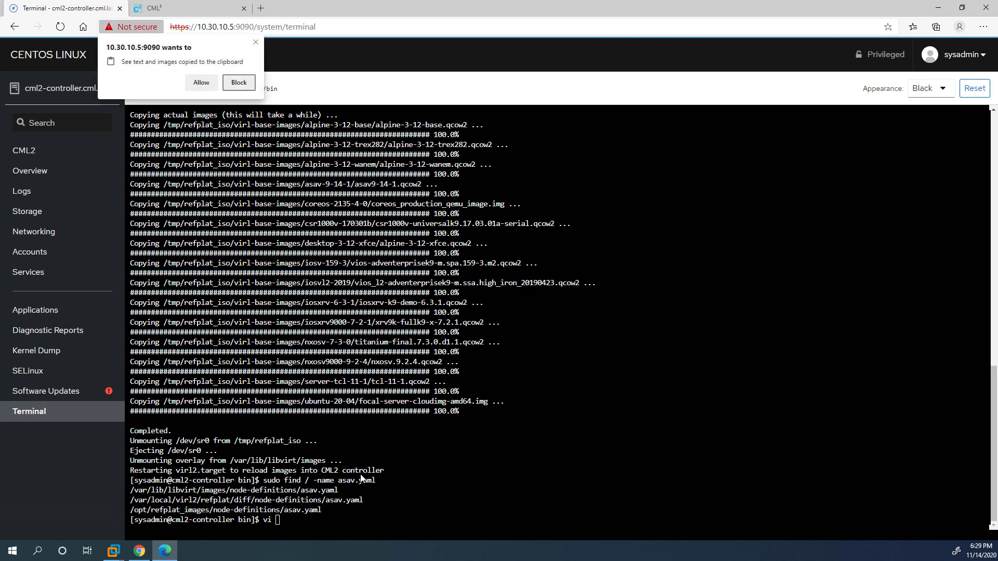
click(189, 84)
key(Return)
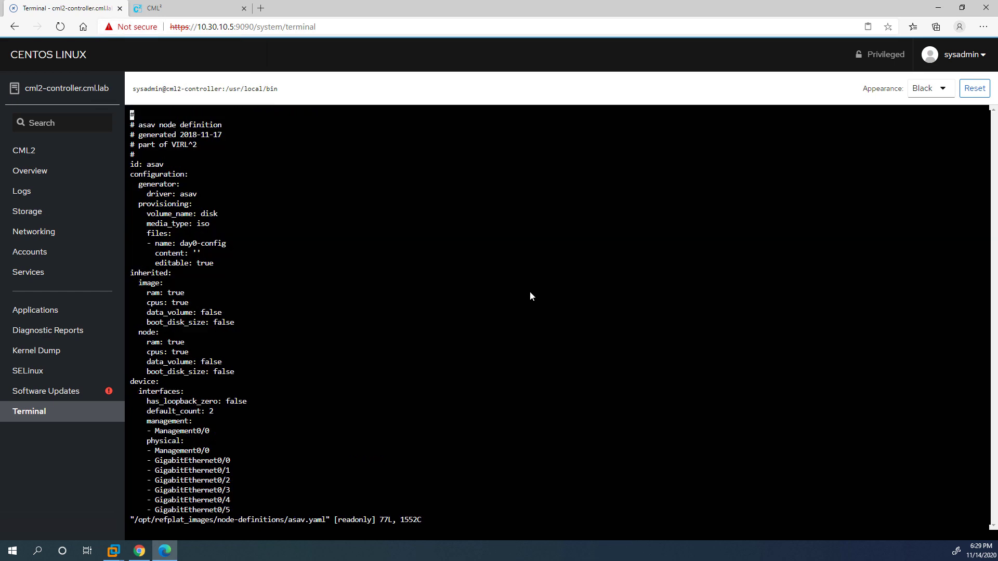
Circle the nature and read_only: true lines in asav.yaml, then quit vi with :q.
key(Down)
key(Down)
key(Down)
key(Down)
key(Down)
key(Down)
key(Down)
key(Down)
key(Down)
key(Down)
key(Down)
key(Down)
key(Down)
key(Down)
key(Down)
key(Down)
key(Down)
key(Down)
key(Down)
key(Down)
key(Down)
key(Down)
key(Down)
key(Down)
key(Down)
key(Down)
key(Down)
key(Down)
key(Down)
key(Down)
key(Down)
key(Down)
key(Down)
key(Down)
key(Down)
key(Down)
key(Down)
key(Down)
key(Down)
key(Down)
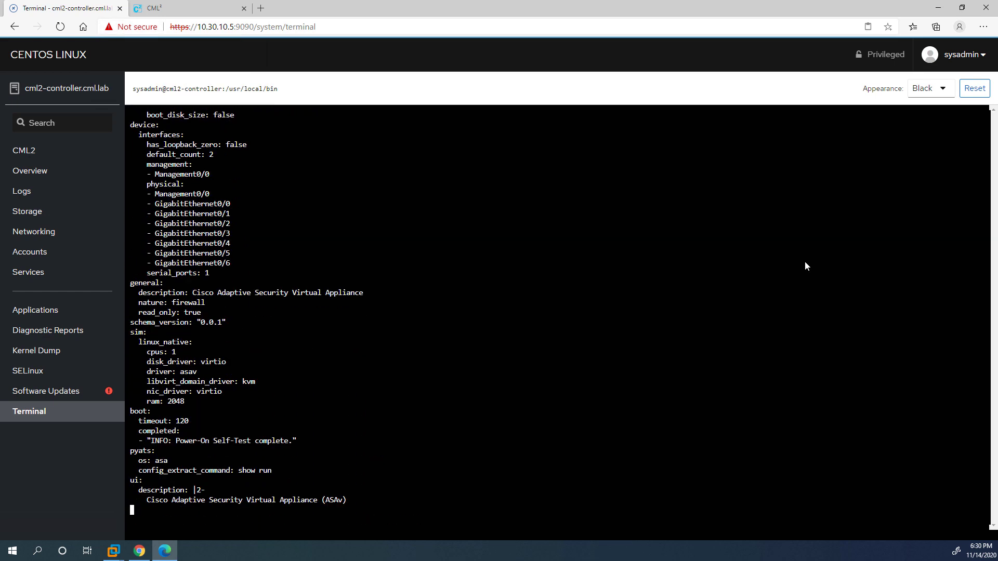
key(ctrl+2)
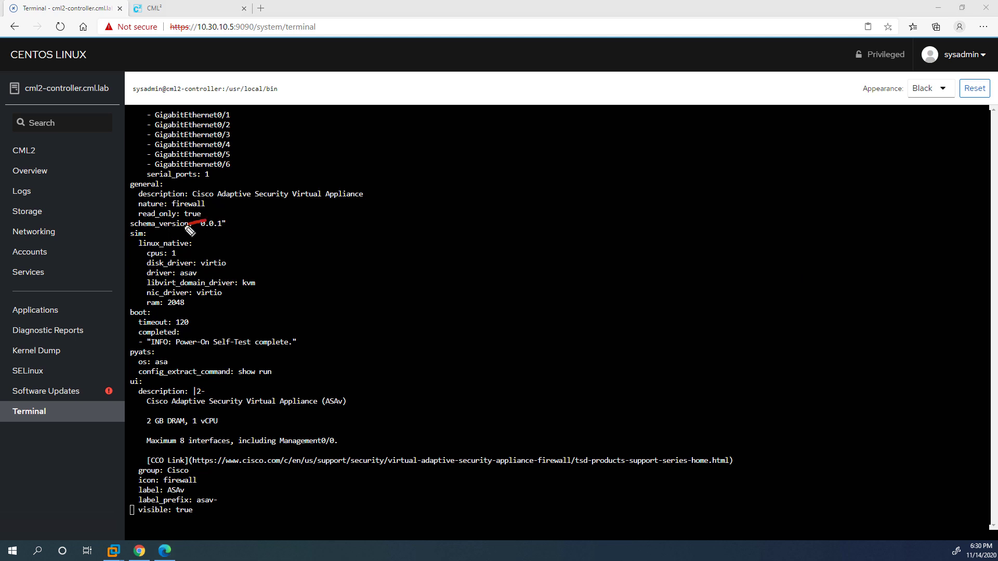
mouse_move(200, 226)
mouse_down()
mouse_move(146, 209)
mouse_move(195, 202)
mouse_move(207, 226)
mouse_up()
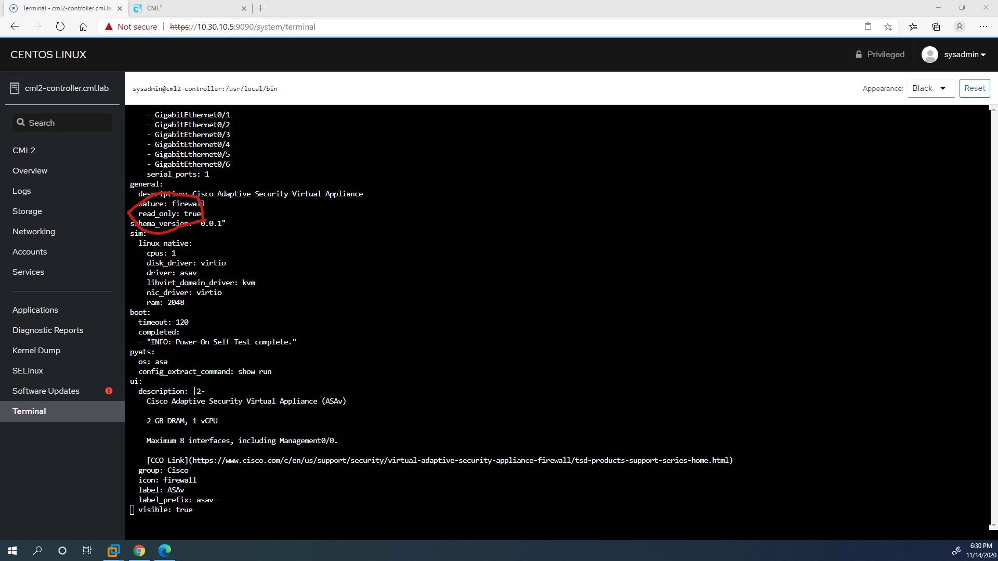
key(Escape)
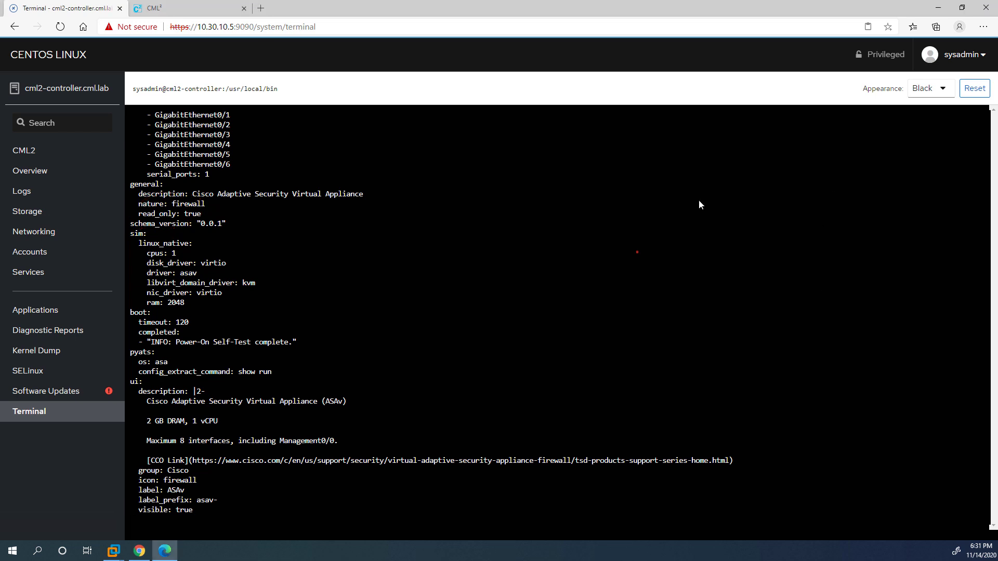
text(:q)
key(Return)
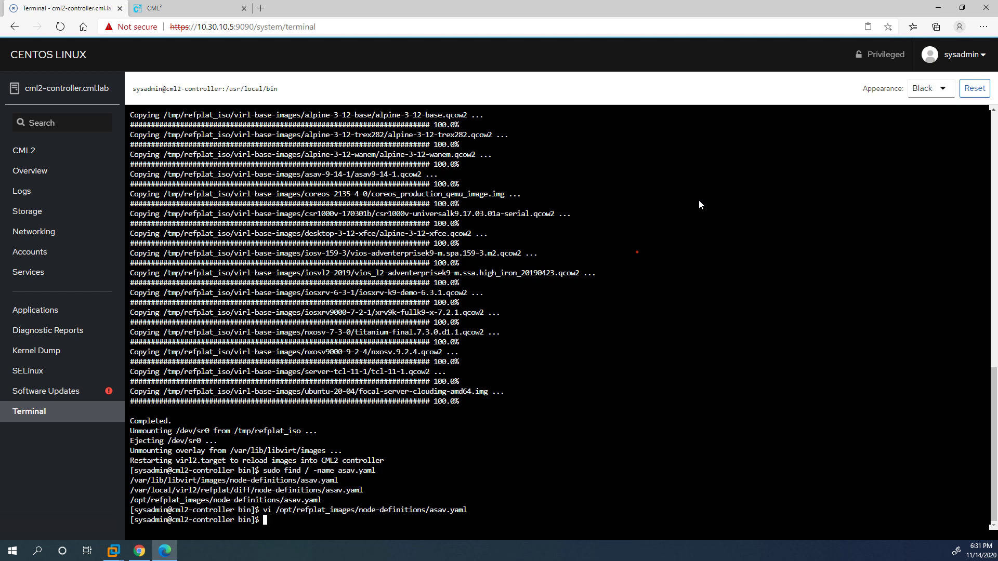
Pipe find for "*.yaml" into xargs sed replacing 'read_only: true' with 'read_only: false'.
text(sudo find / -type f "*.yaml" 2>/dev/null)
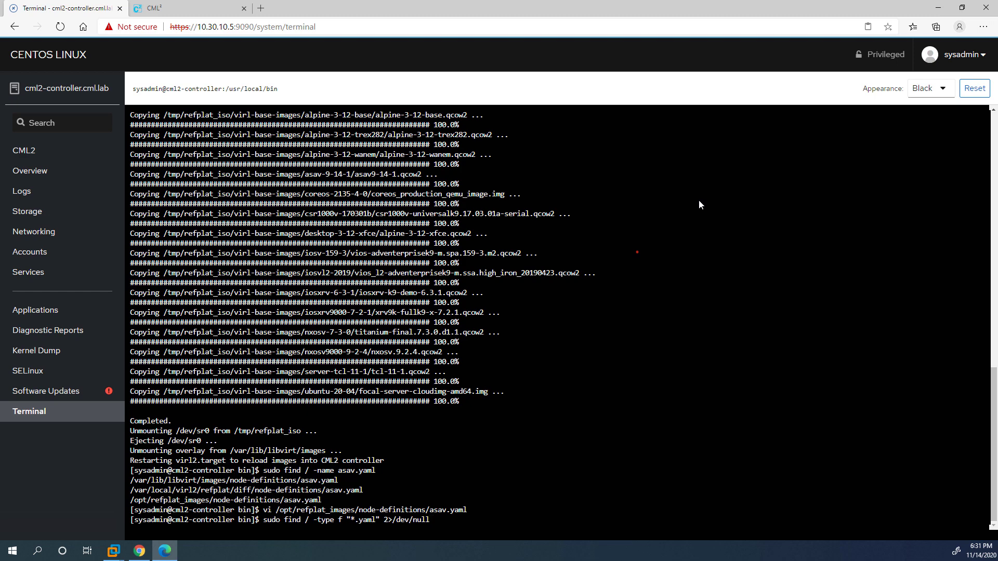
text(sudo xargs)
click(983, 26)
click(963, 97)
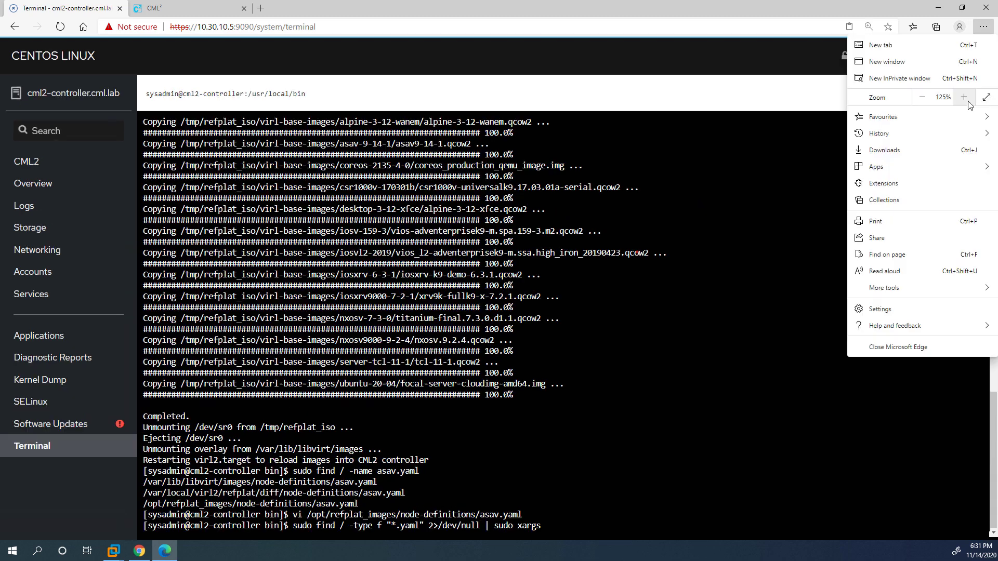
click(963, 97)
click(694, 417)
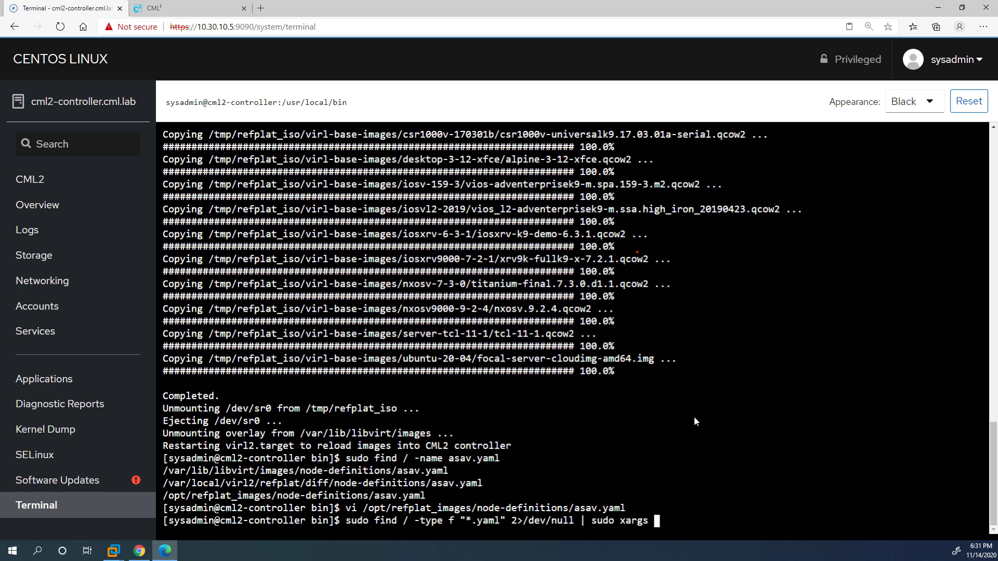
text(sed -i 's/read_only)
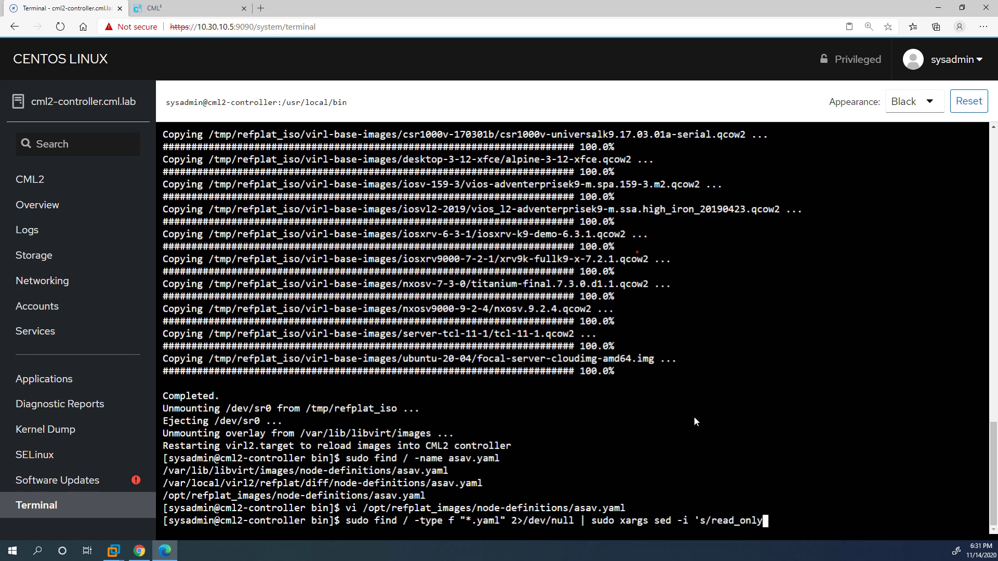
text(: true/read_only: false)
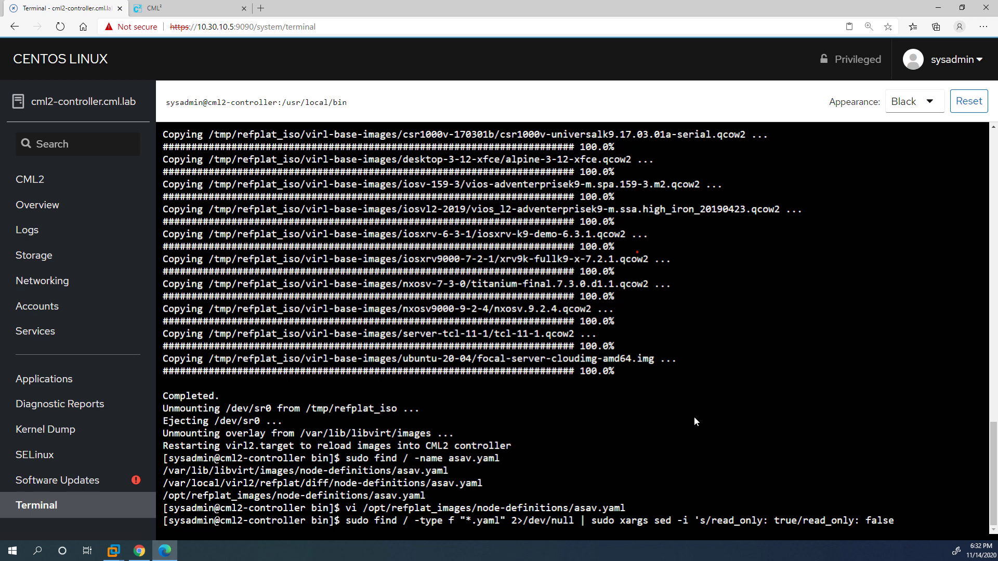
text(/g')
key(Return)
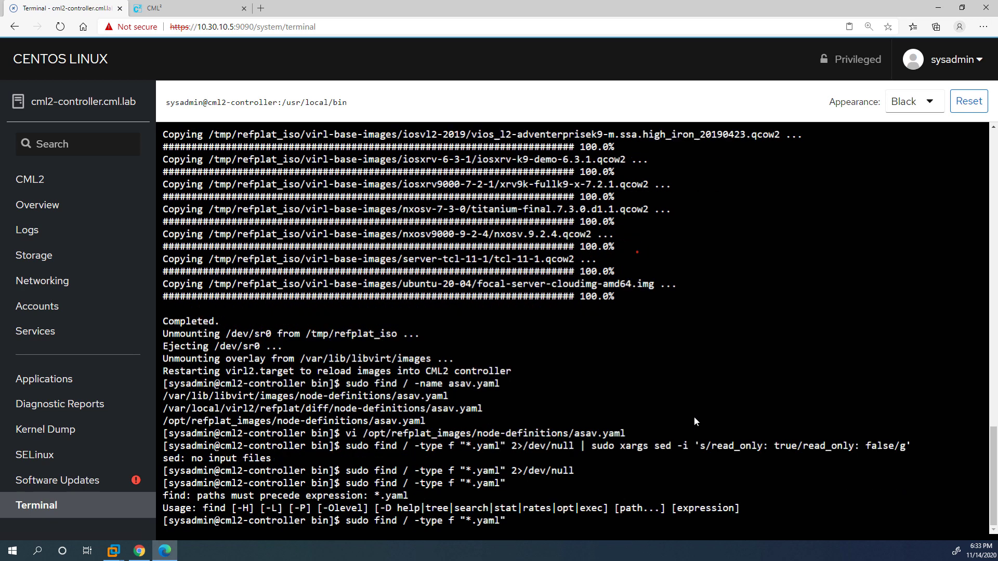
Rerun the replacement command with -name inserted before "*.yaml".
key(Up)
key(Up)
key(Left)
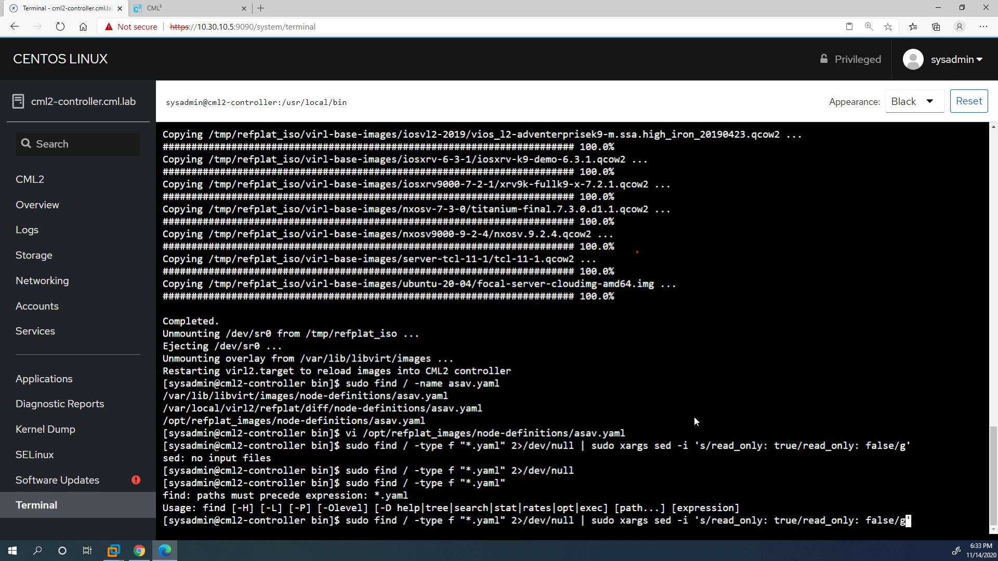
key(Left)
key(Left)
key(Left)
key(Left)
key(Left)
key(Left)
key(Left)
key(Left)
key(Left)
key(Left)
key(Left)
key(Left)
key(Left)
key(Left)
key(Left)
key(Left)
key(Left)
key(Left)
key(Left)
key(Left)
key(Left)
key(Left)
key(Left)
key(Left)
key(Left)
key(Left)
key(Left)
key(Left)
key(Left)
key(Left)
key(Left)
key(Left)
key(Left)
key(Left)
key(Left)
key(Left)
key(Left)
key(Left)
key(Left)
key(Left)
text(-name)
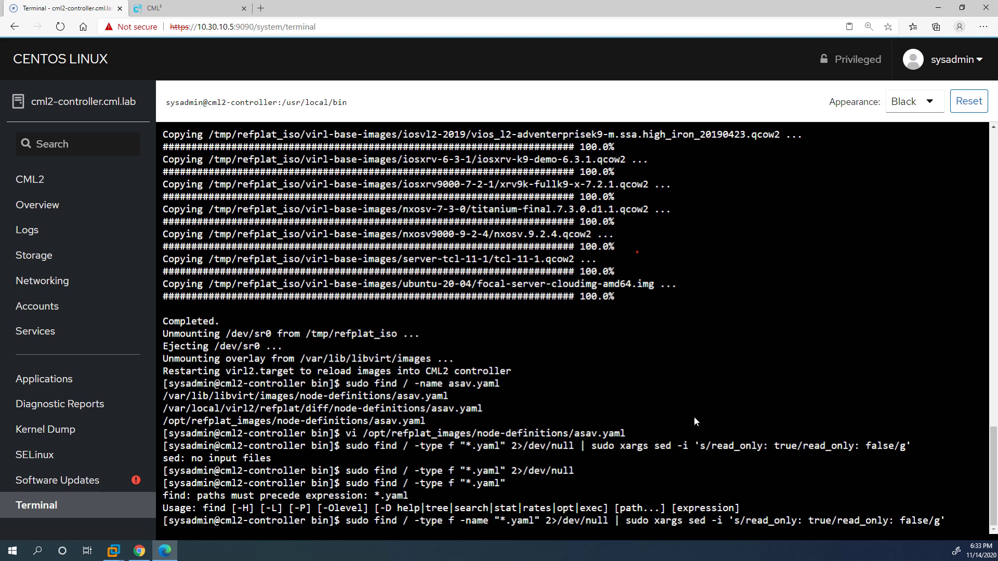
key(Return)
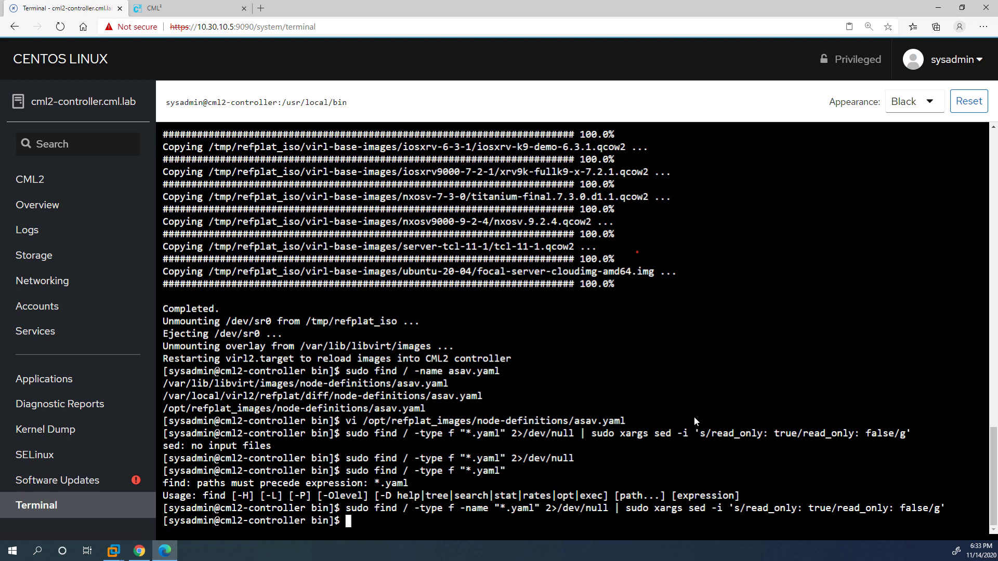
Reopen asav.yaml to confirm read_only: false, then quit with :q.
key(Up)
key(Up)
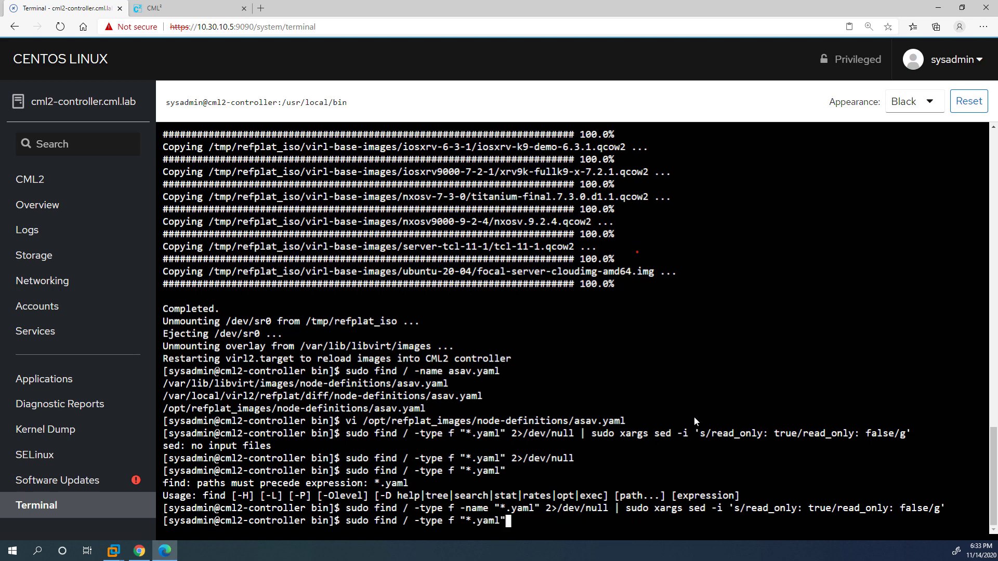
key(Up)
key(Up)
key(Up)
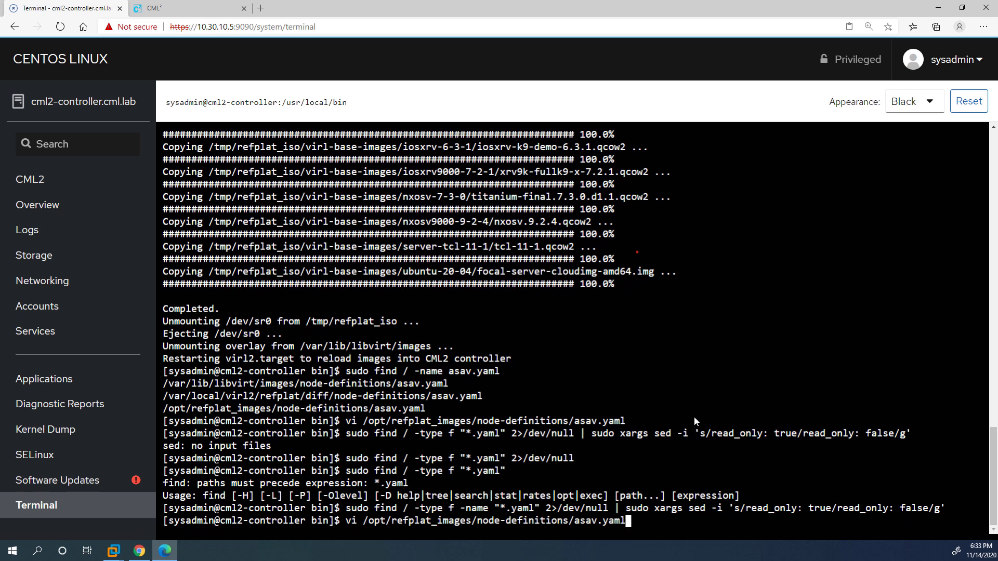
key(Return)
key(Down)
key(Down)
key(Down)
key(Down)
key(Down)
key(Down)
key(Down)
key(Down)
key(Down)
key(Down)
key(Down)
key(Down)
key(Down)
key(Down)
key(Down)
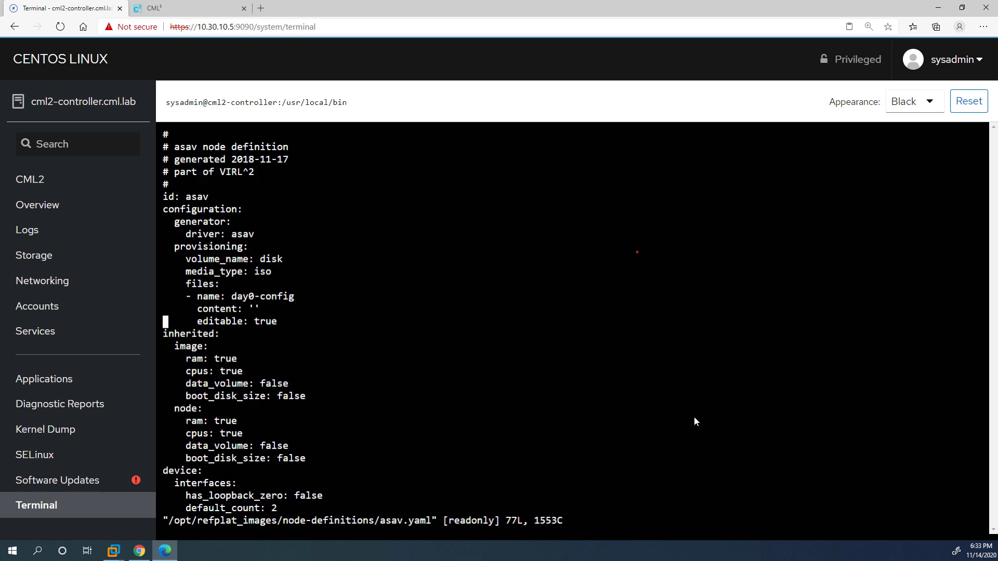
key(Down)
key(Down)
key(Down)
key(Down)
key(Down)
key(Down)
key(Down)
key(Down)
key(Down)
key(Down)
key(Down)
key(Down)
key(Down)
key(Down)
key(Down)
key(Down)
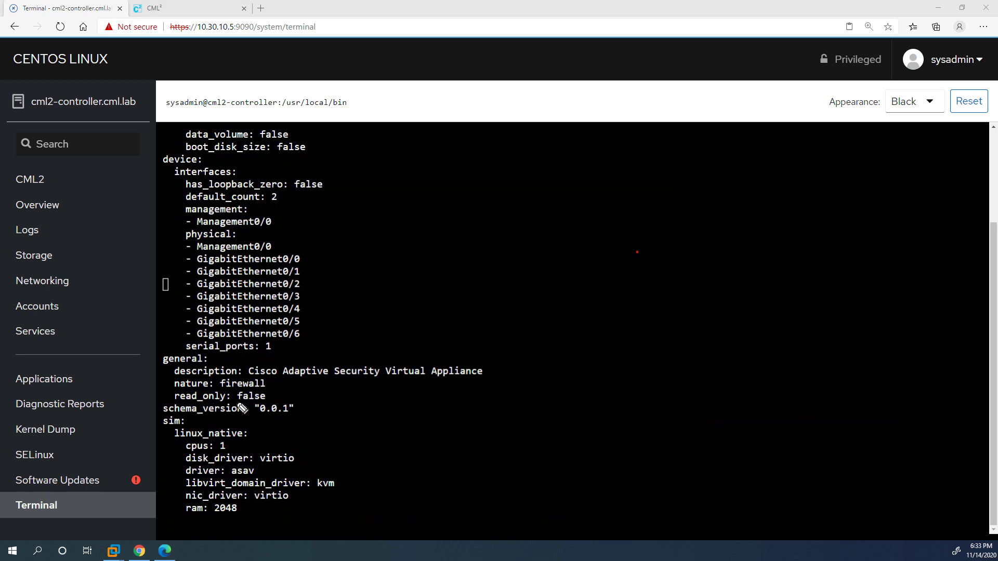
drag(236, 402, 264, 409)
key(Escape)
text(:q)
key(Return)
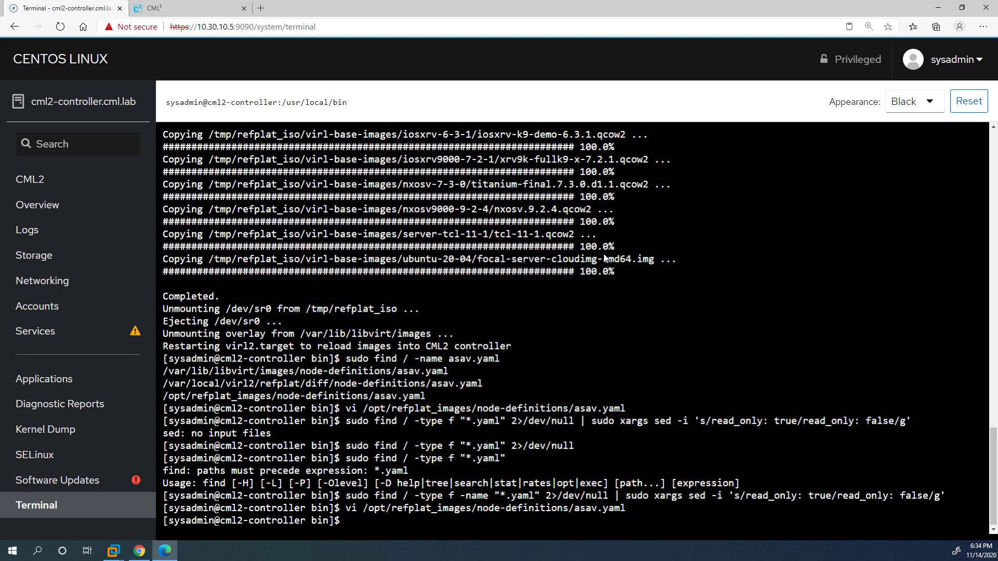
In /etc/ssh/sshd_config, uncomment AddressFamily and both ListenAddress lines, then save with :wq!
text(sudo vi /etc/ssh/sshd_config)
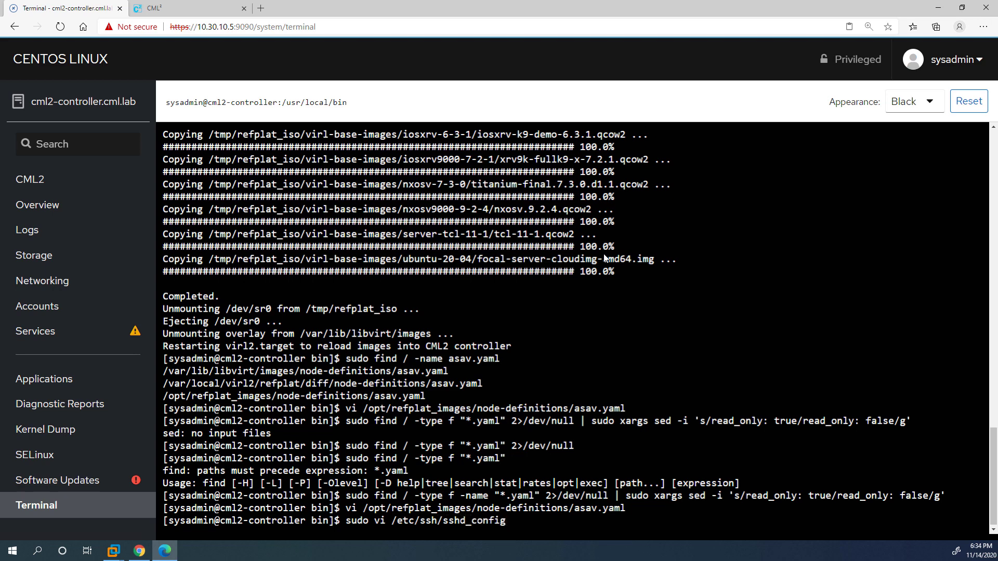
key(Return)
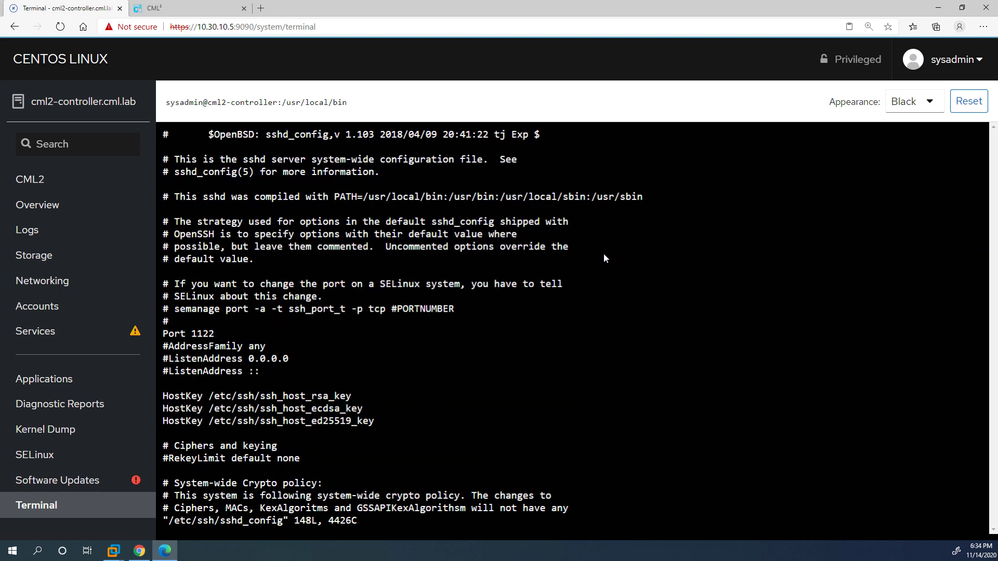
key(Down)
key(Down)
key(Down)
key(Down)
key(Down)
key(Down)
key(Down)
key(Down)
key(Down)
key(Down)
key(Down)
key(Down)
key(Down)
key(Down)
key(Down)
key(Down)
key(Up)
key(Down)
key(x)
key(Down)
key(x)
key(Down)
text(x)
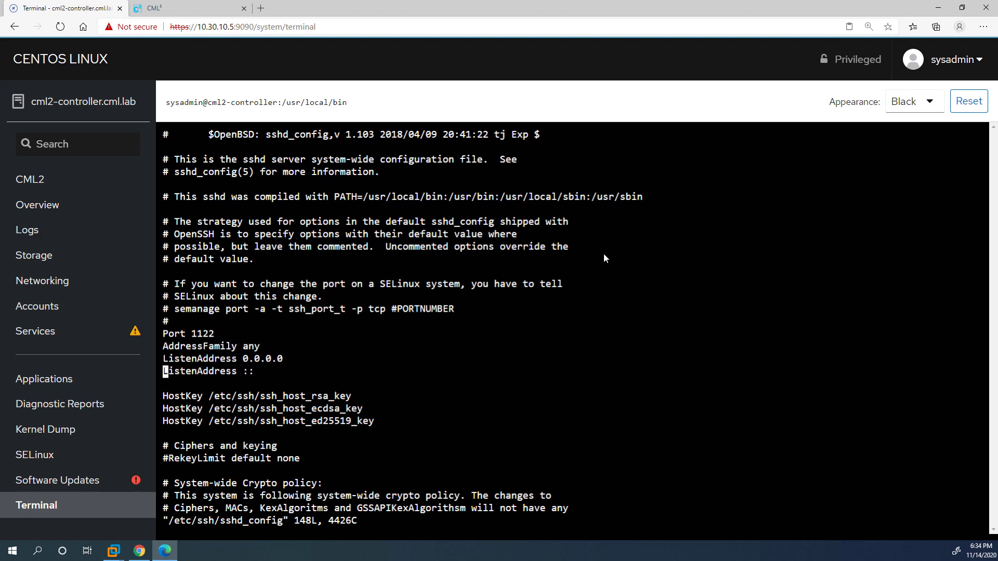
text(:wq!)
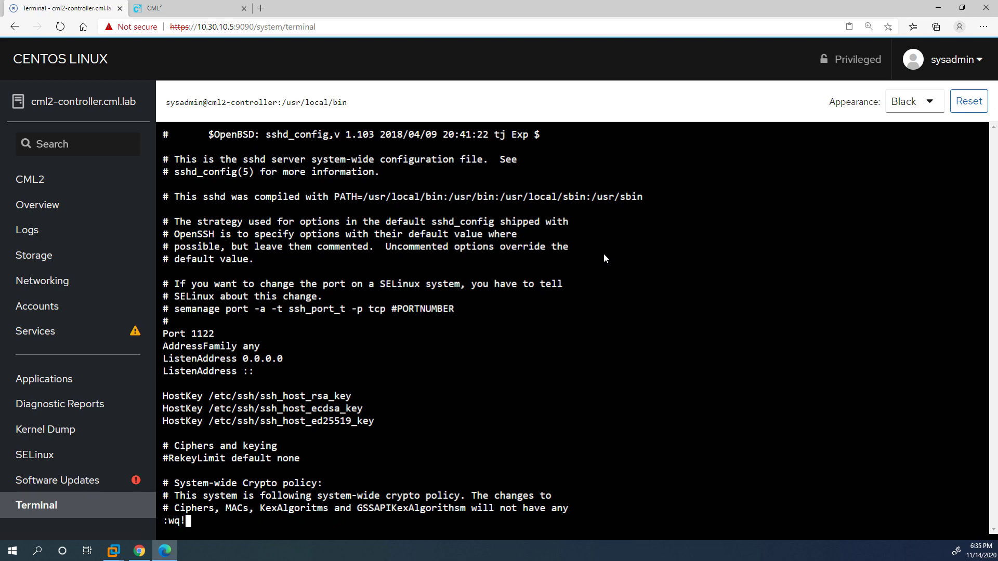
key(Return)
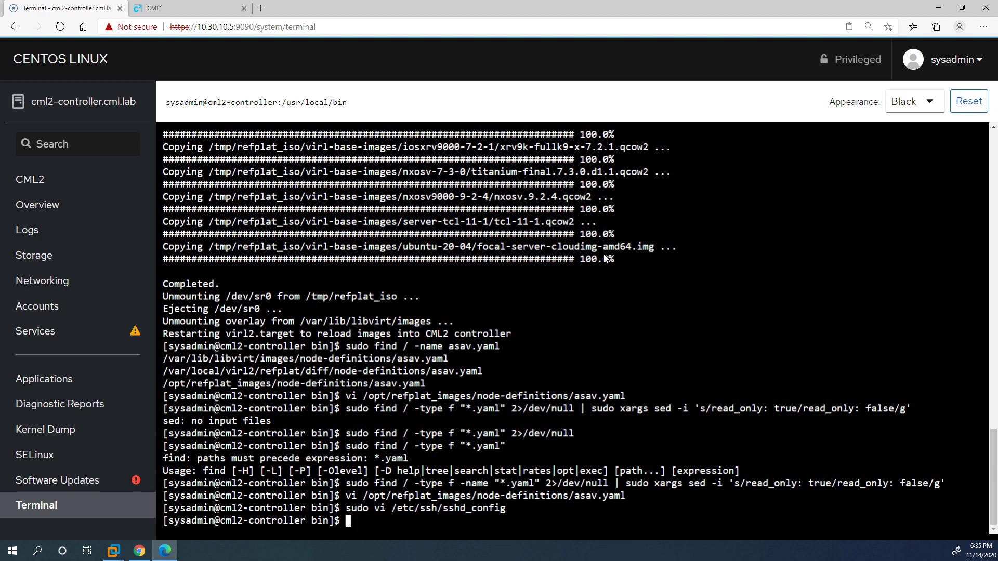
Enable the sshd service with sudo systemctl enable sshd.
text(sudo systemctl enable )
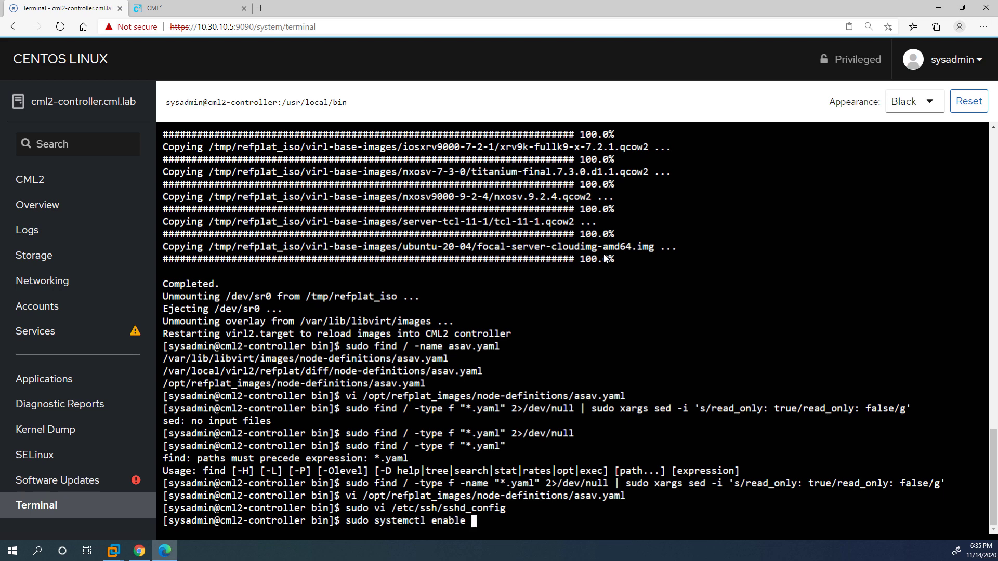
text(sshd)
key(BackSpace)
key(BackSpace)
key(BackSpace)
key(BackSpace)
text(sshd)
key(Return)
key(Up)
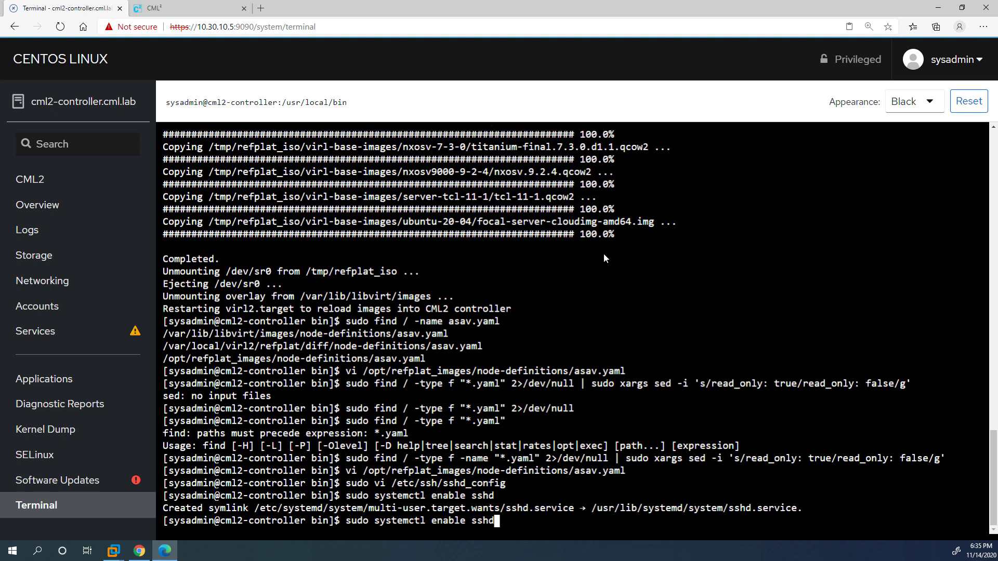
key(Left)
key(Left)
key(Left)
key(Left)
key(BackSpace)
key(BackSpace)
key(BackSpace)
key(BackSpace)
key(BackSpace)
key(BackSpace)
key(BackSpace)
Start the sshd service and enter host 10.30.10.5 in SecureCRT Quick Connect.
text(start)
key(Return)
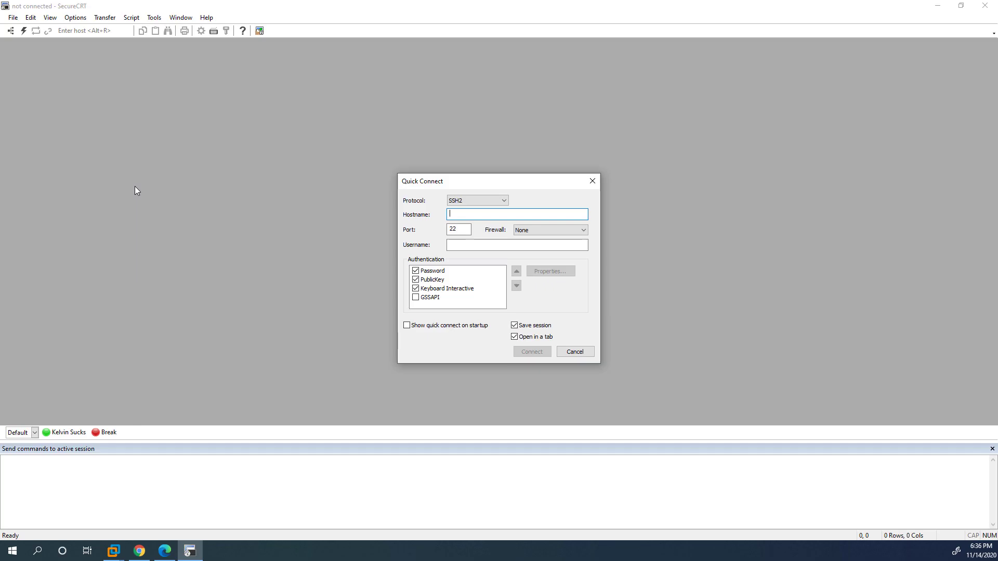
text(10.30.10.5)
key(Tab)
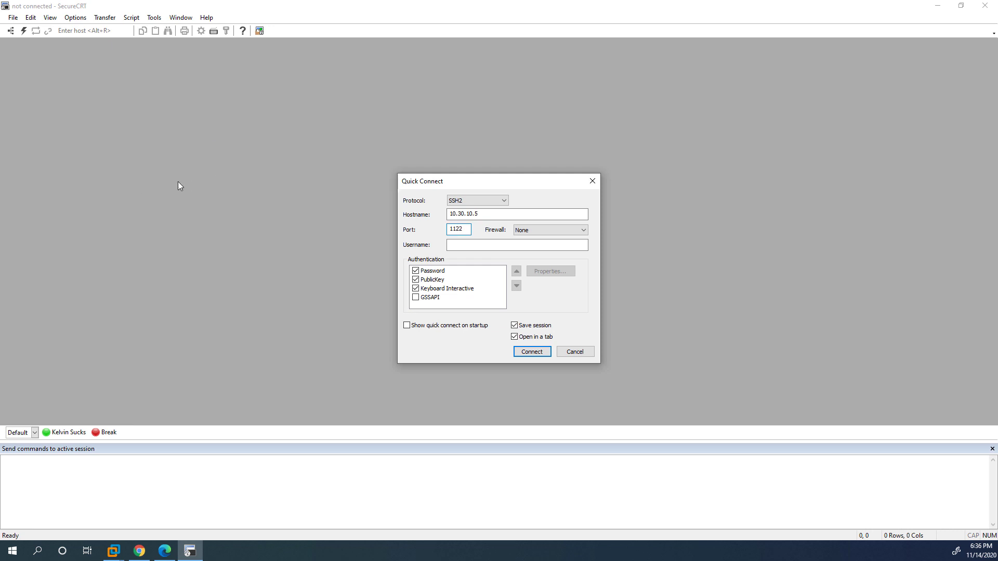
Connect on port 1122, accept and save the host key, and log in.
click(523, 356)
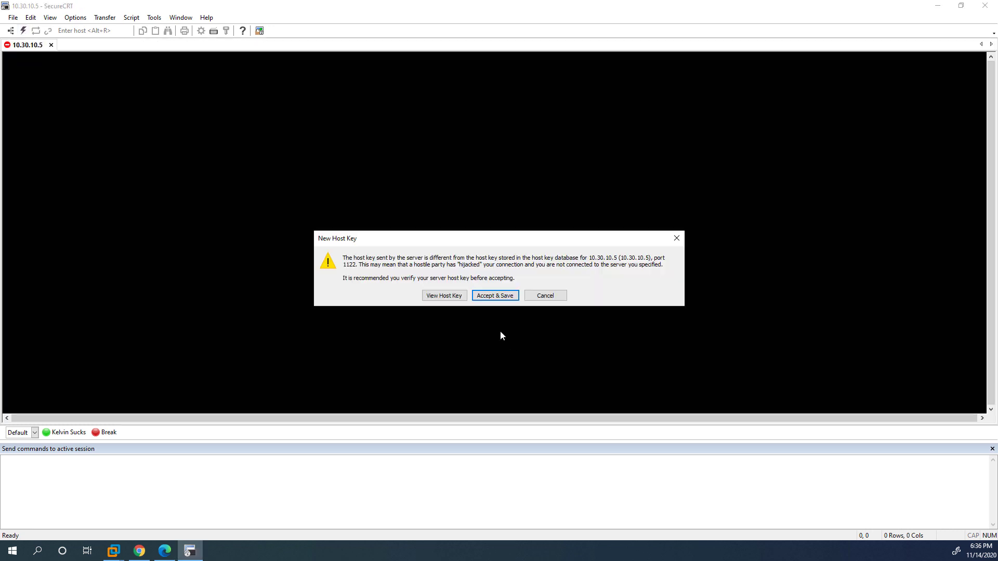
click(488, 296)
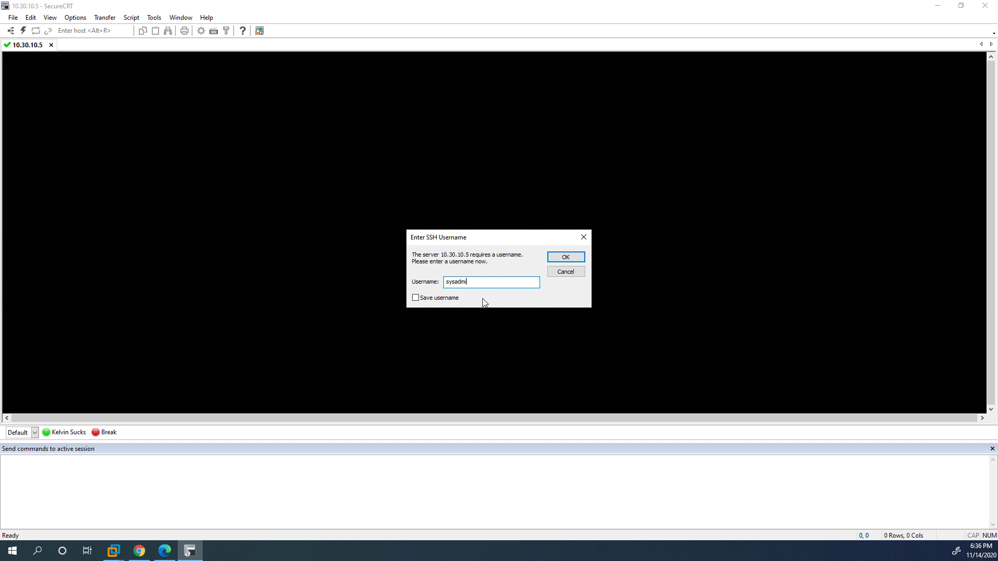
key(Return)
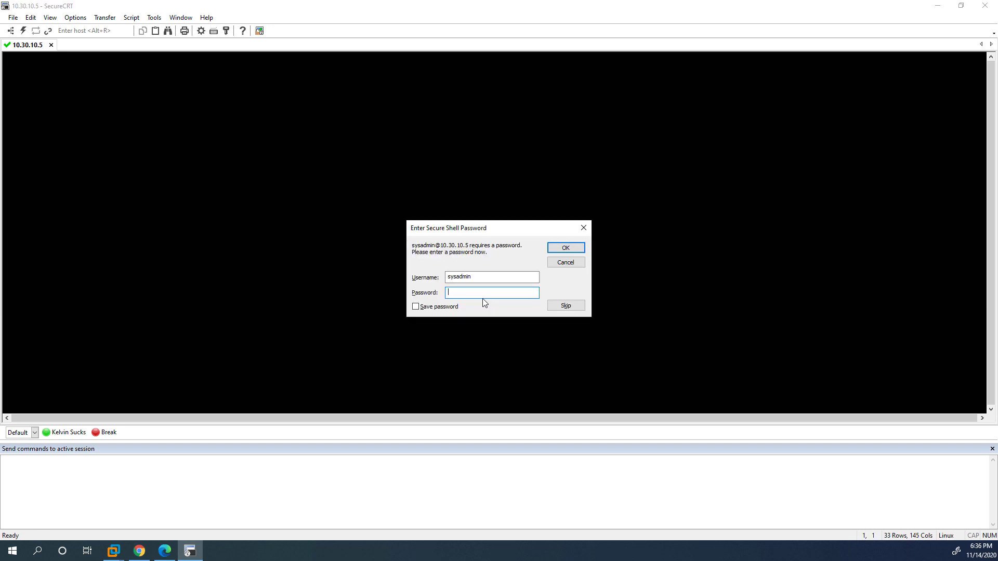
key(Return)
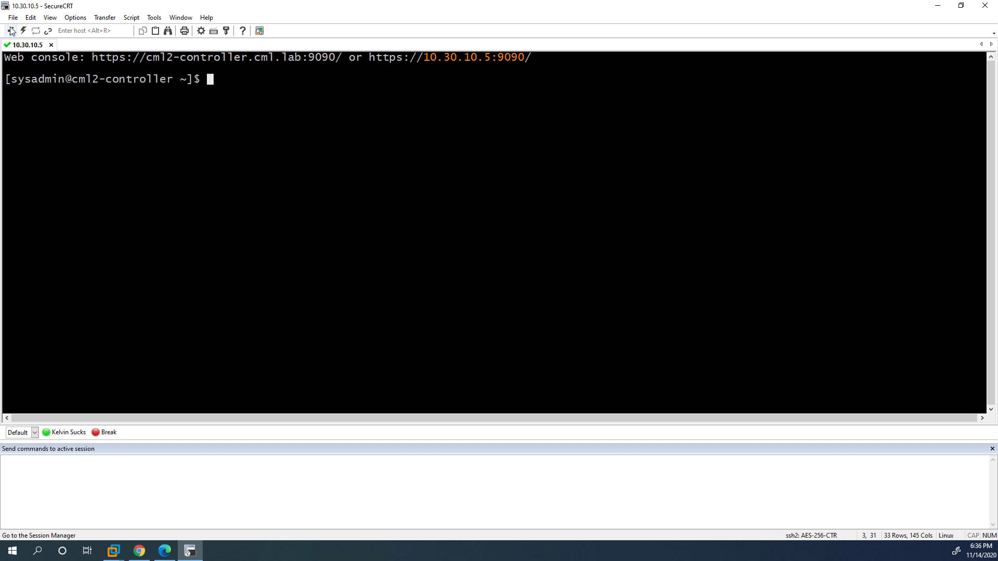
click(23, 30)
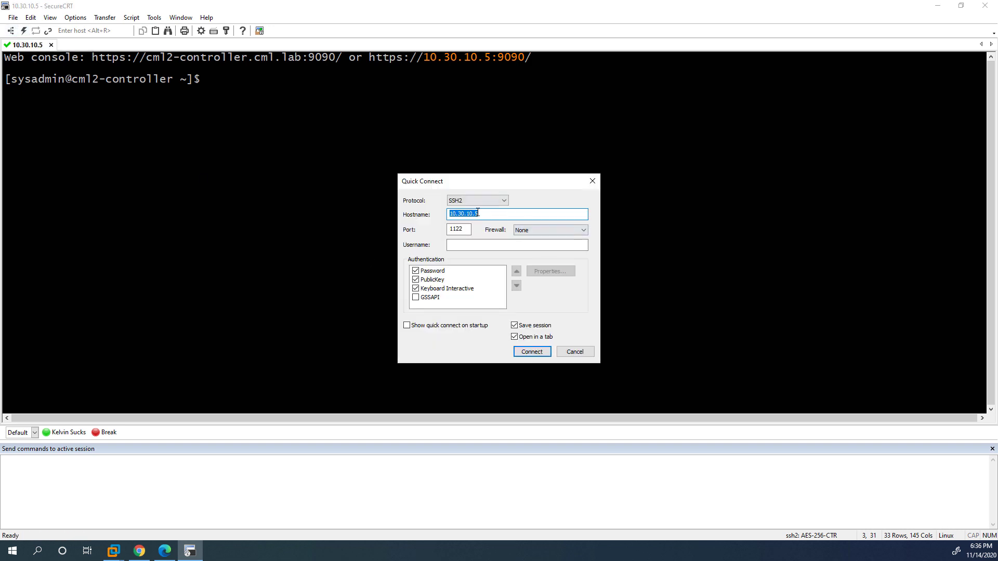
Connect to 10.30.10.5 with an edited port and log in to the CML2 Console Server as admin.
click(452, 229)
key(BackSpace)
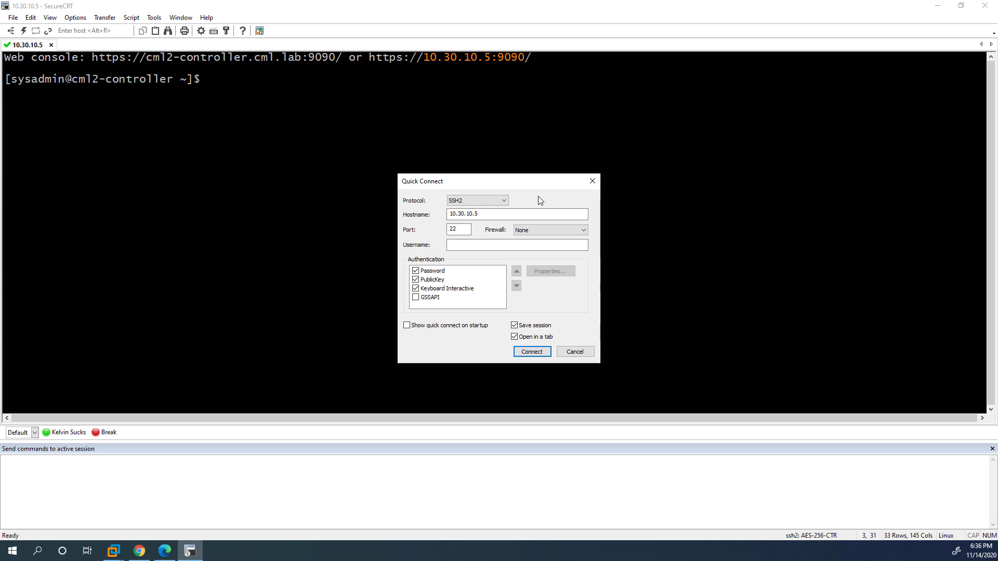
key(Return)
key(Return)
text(admin)
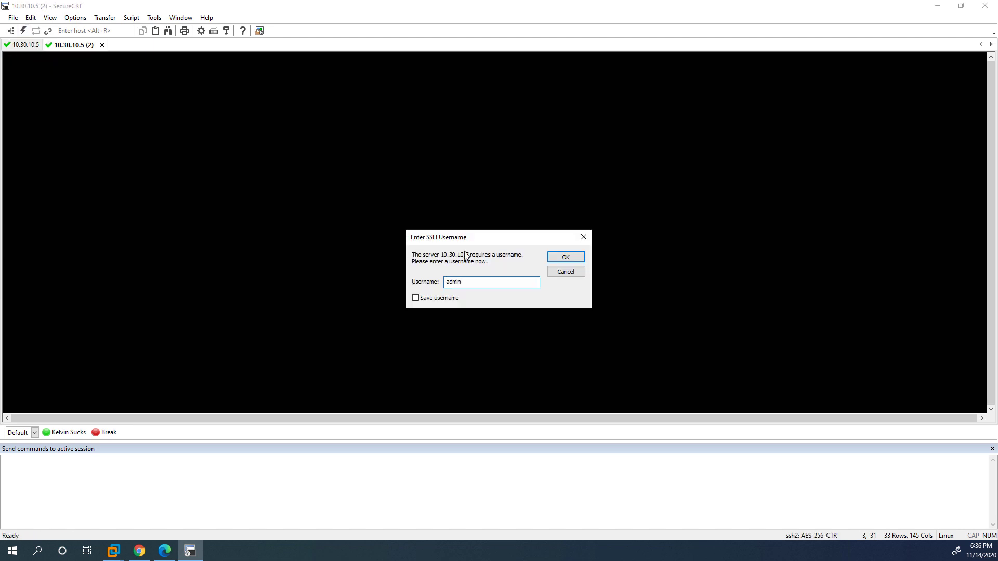
key(Return)
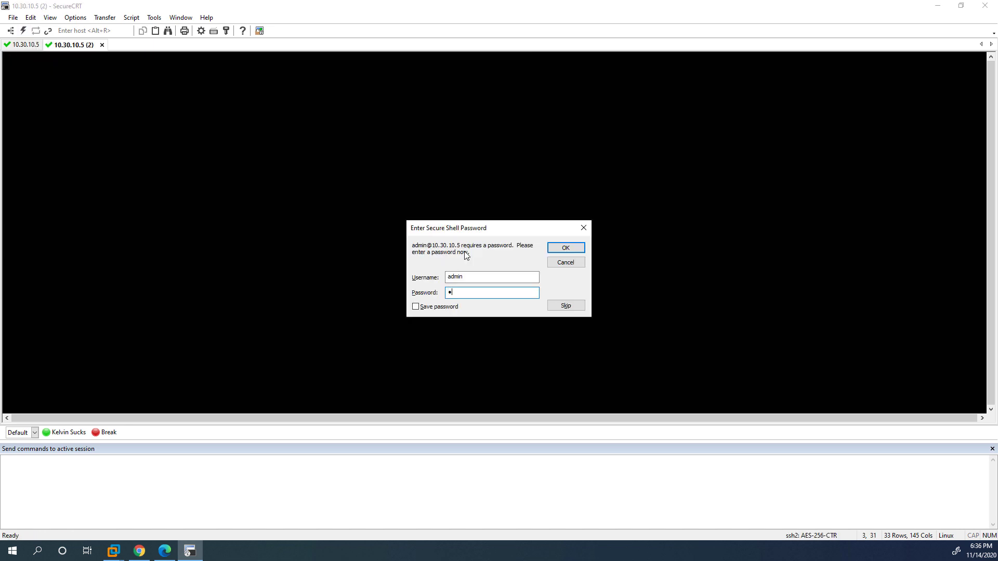
key(Return)
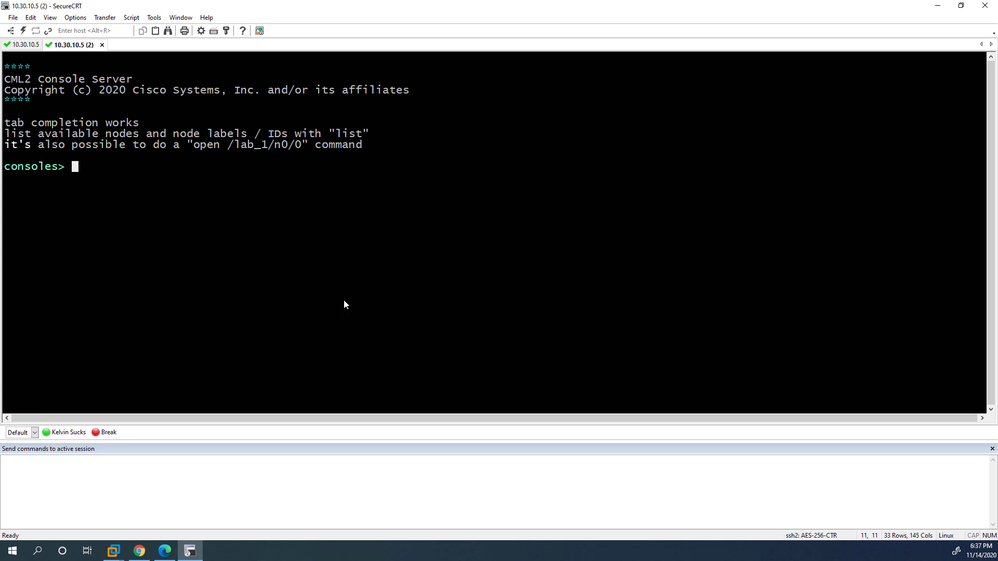
Close the console server tab and reboot the controller with sudo reboot, entering the password.
click(101, 45)
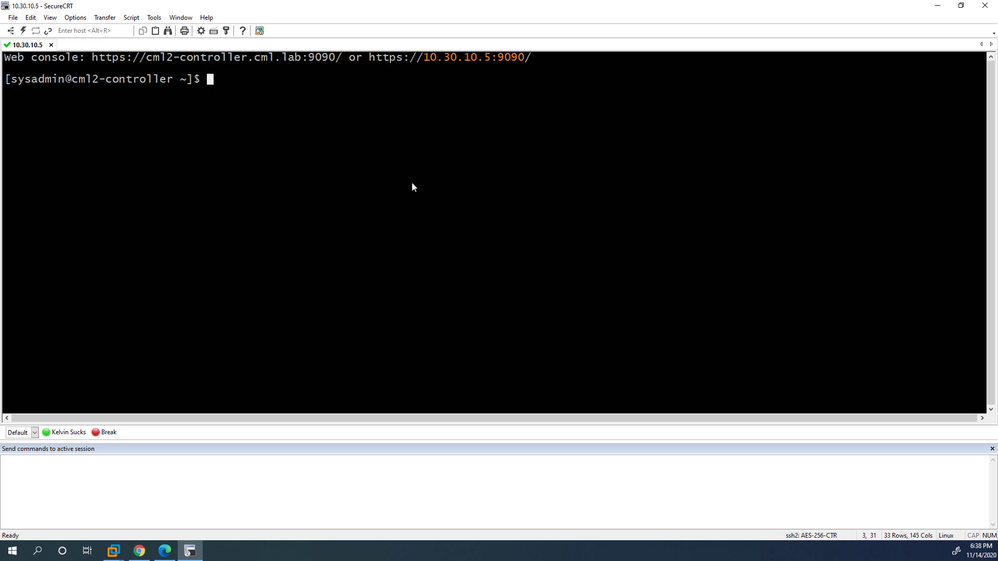
text(sudo reboot)
key(Return)
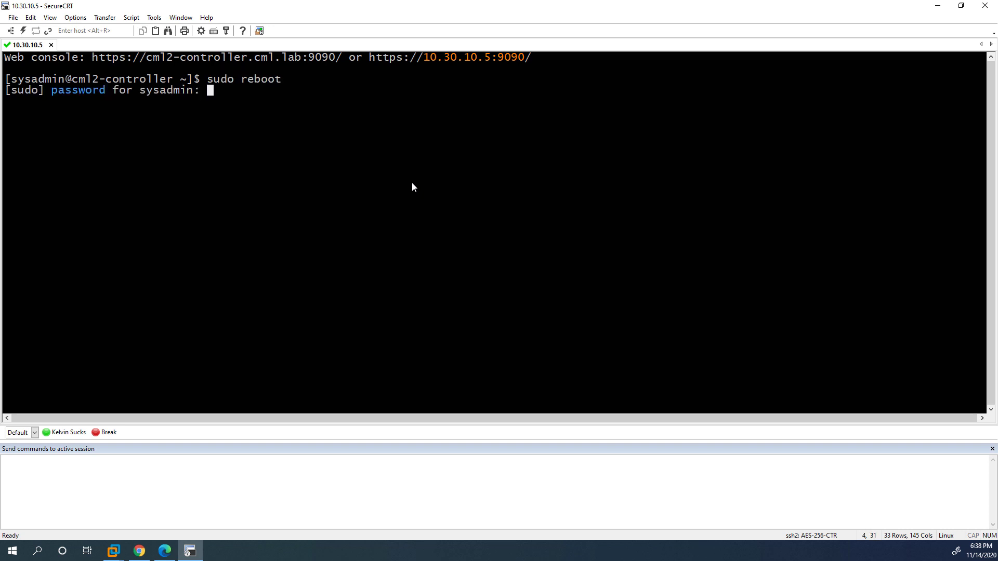
key(Return)
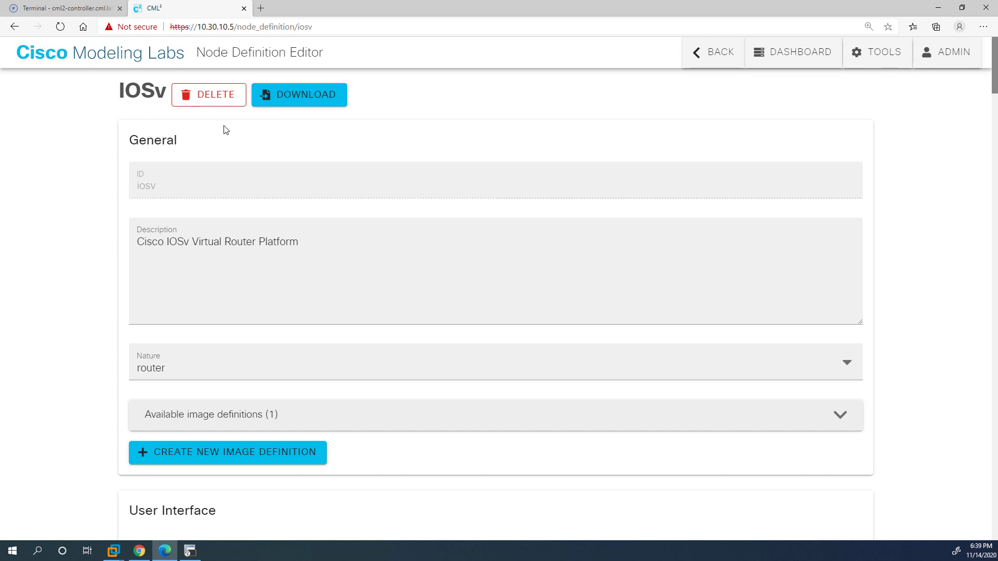
On the IOSv Node Definition Editor page, choose Create New Image Definition.
scroll(372, 240, down, 3)
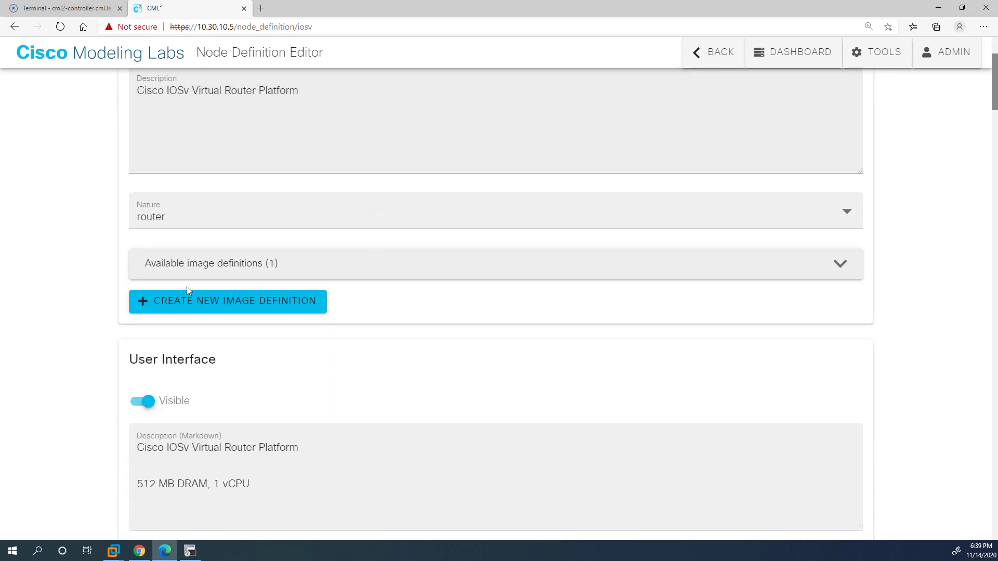
scroll(438, 343, up, 3)
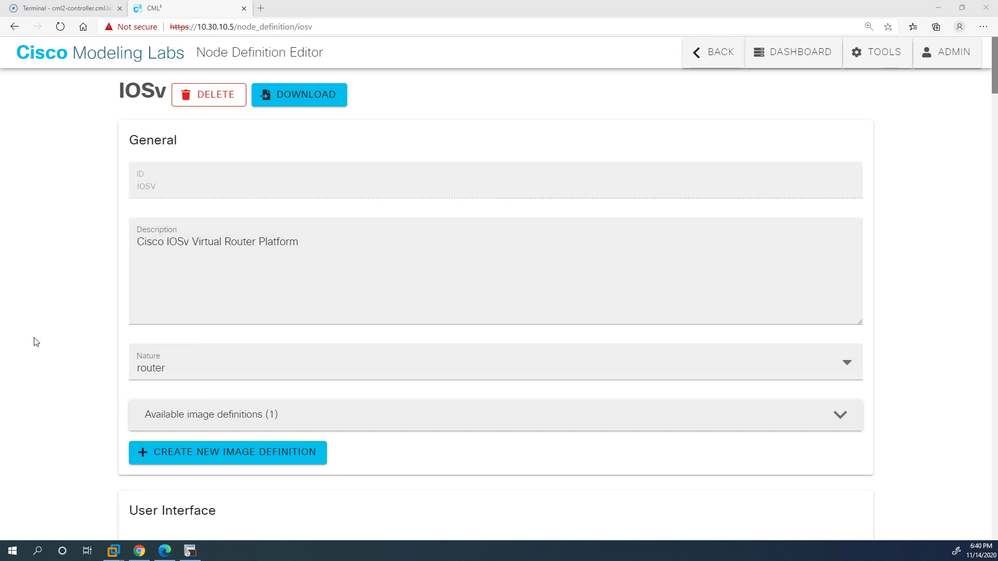
click(205, 455)
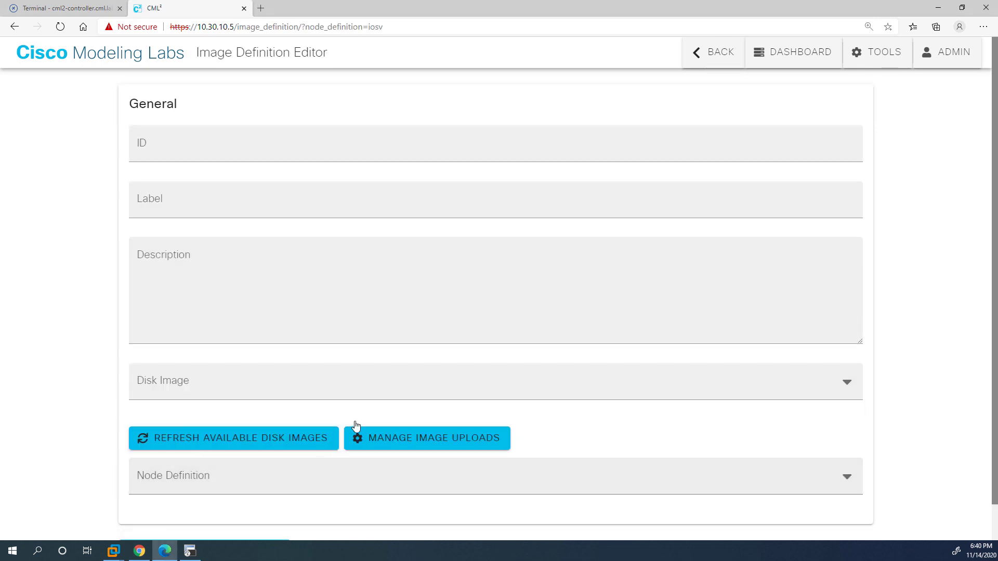
Upload vios-adventerprisek9-m.spa.158-3.m2.qcow2 from virl-base-images\iosv-158-3.
click(424, 448)
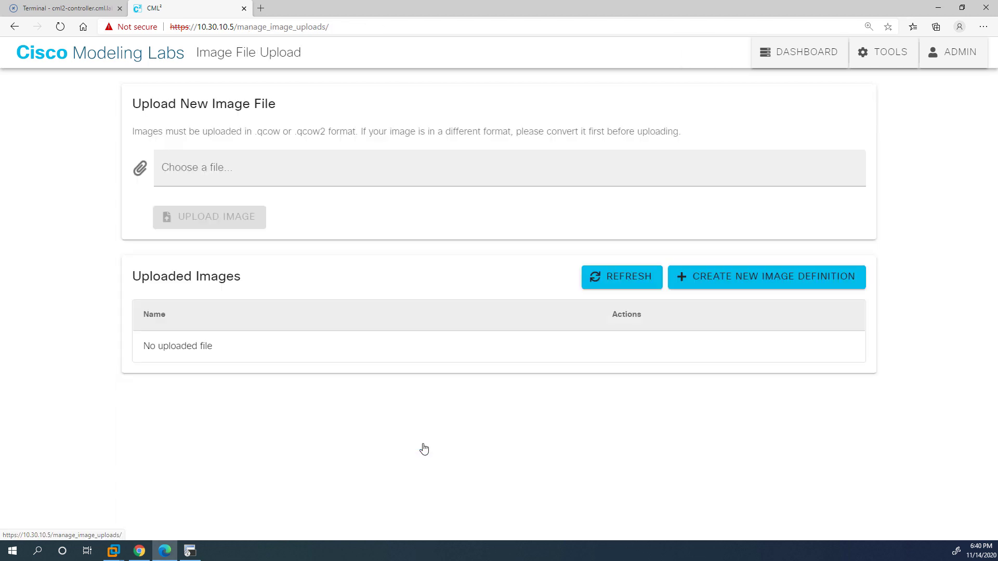
click(325, 167)
drag(326, 361, 220, 143)
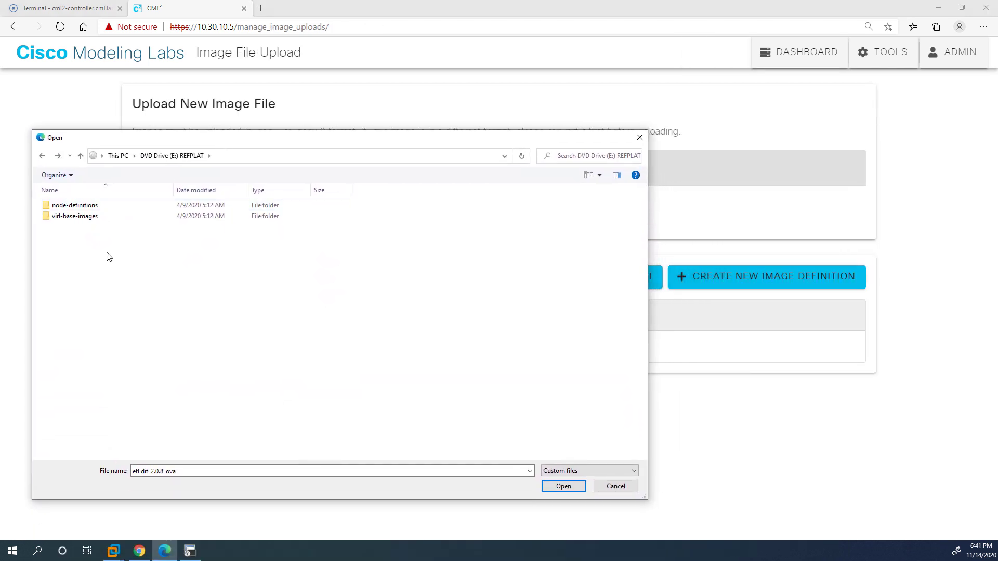
double_click(74, 218)
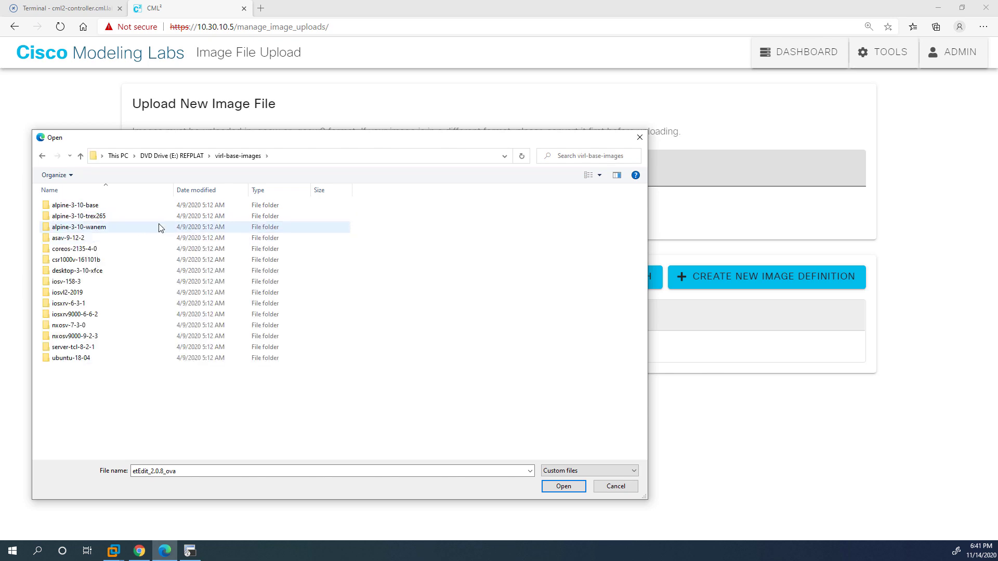
click(82, 285)
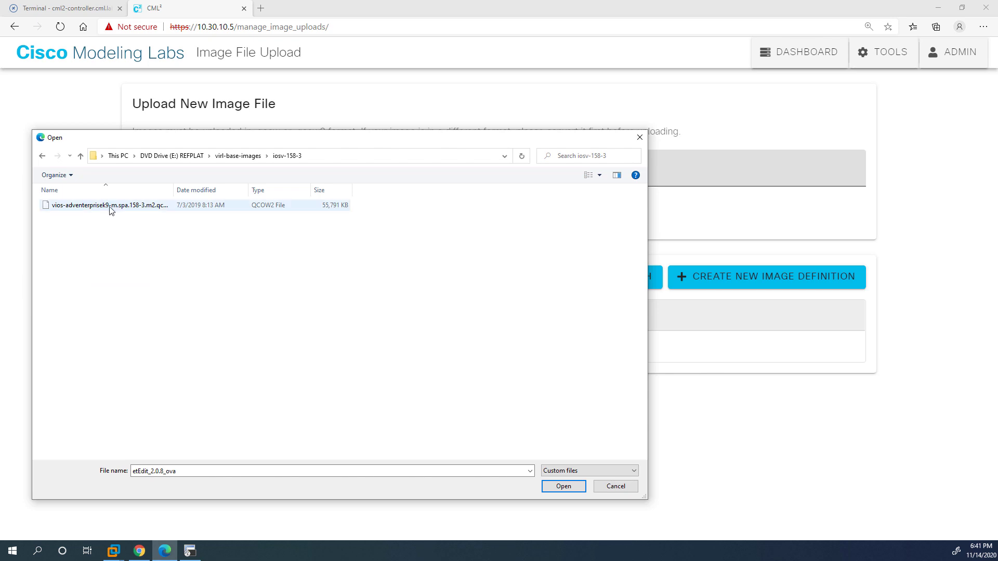
click(114, 206)
click(551, 483)
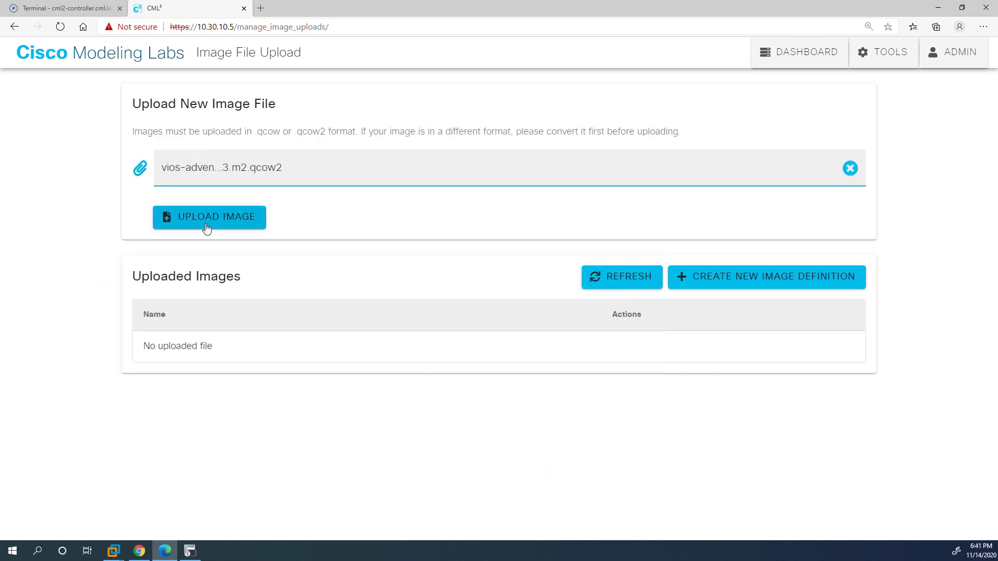
click(206, 217)
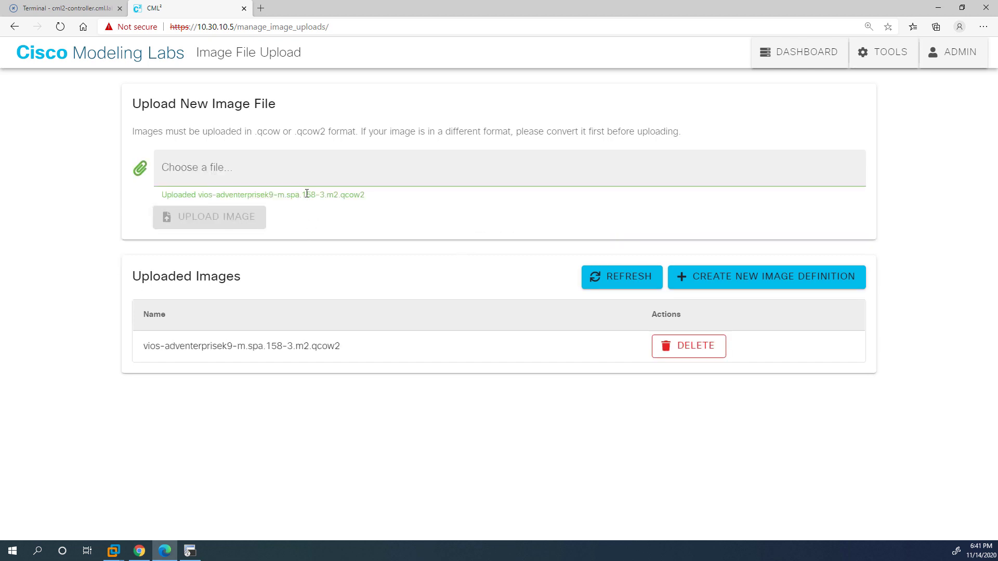
Copy the 158-3 version text from the uploaded image name.
drag(314, 196, 323, 198)
right_click(324, 197)
click(452, 206)
Start a new image definition with ID iosv-158-3, an IOSv label and a 'Legacy CML2' description.
click(730, 279)
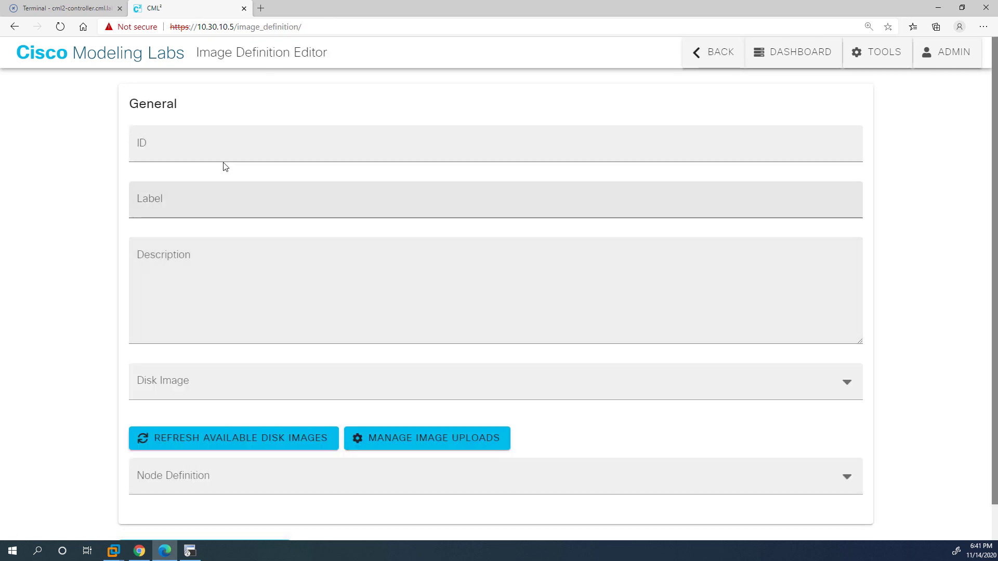
click(226, 161)
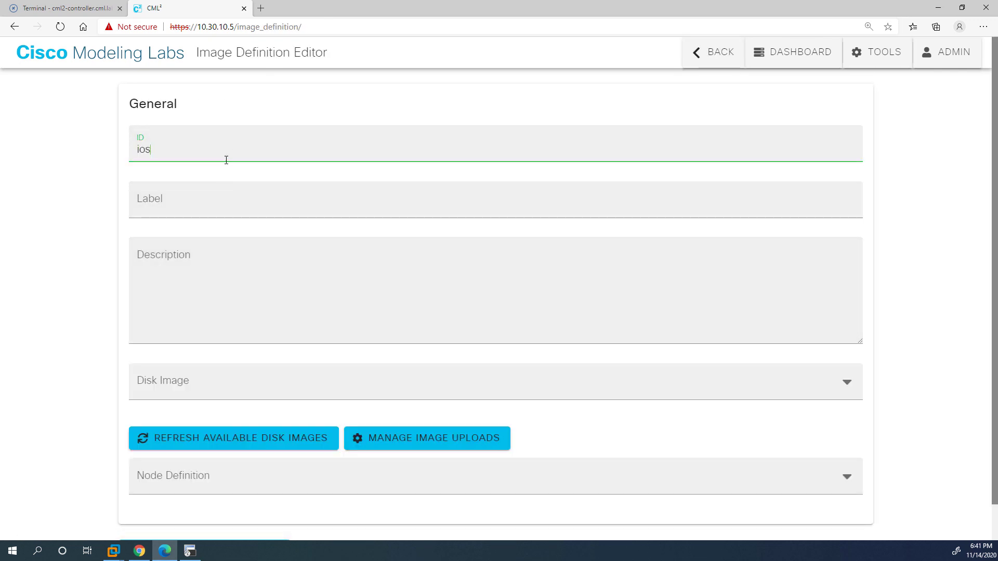
text(iosv-158-3)
click(198, 197)
text(IOSv 15.8-3)
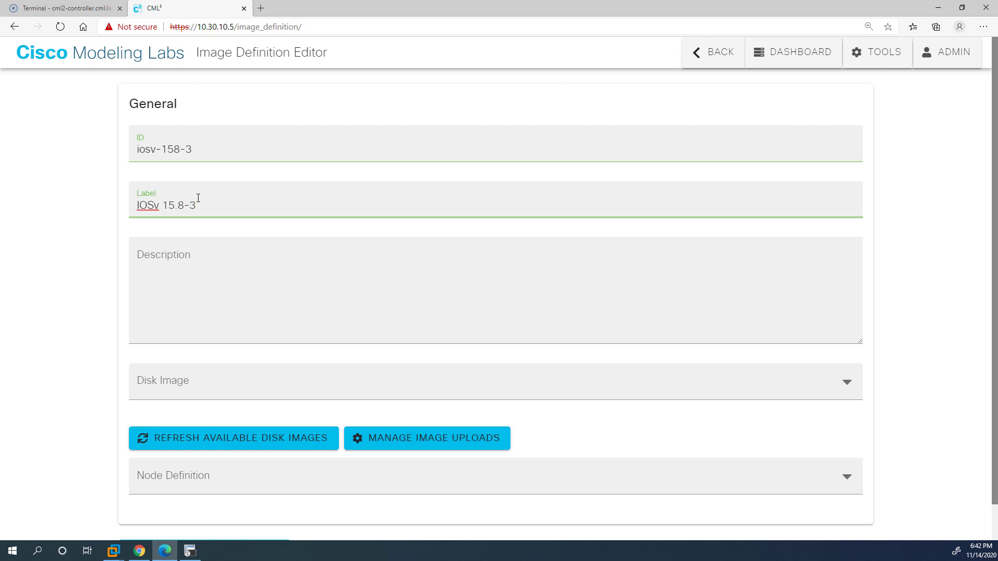
click(284, 318)
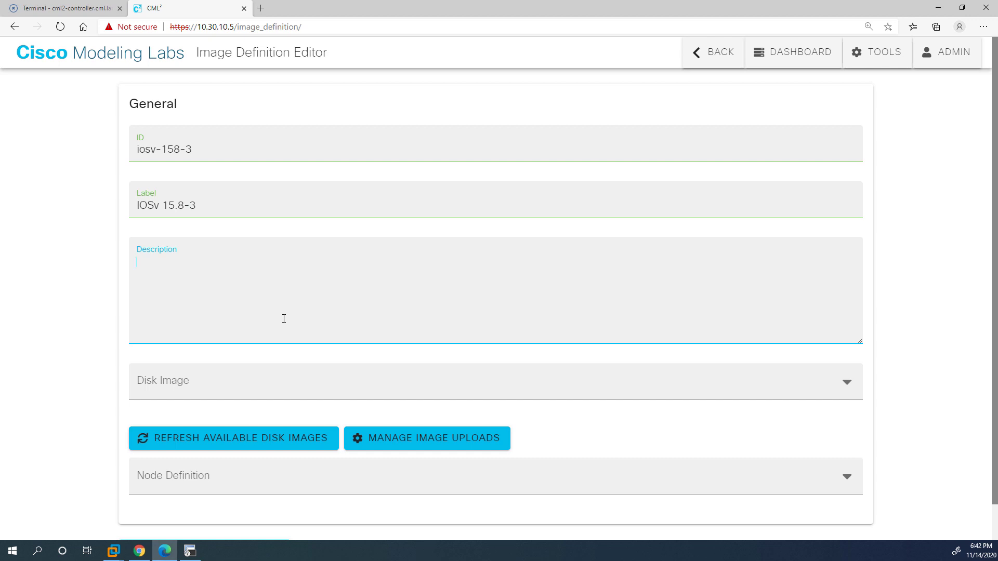
text(Legacy CML2.0 Image)
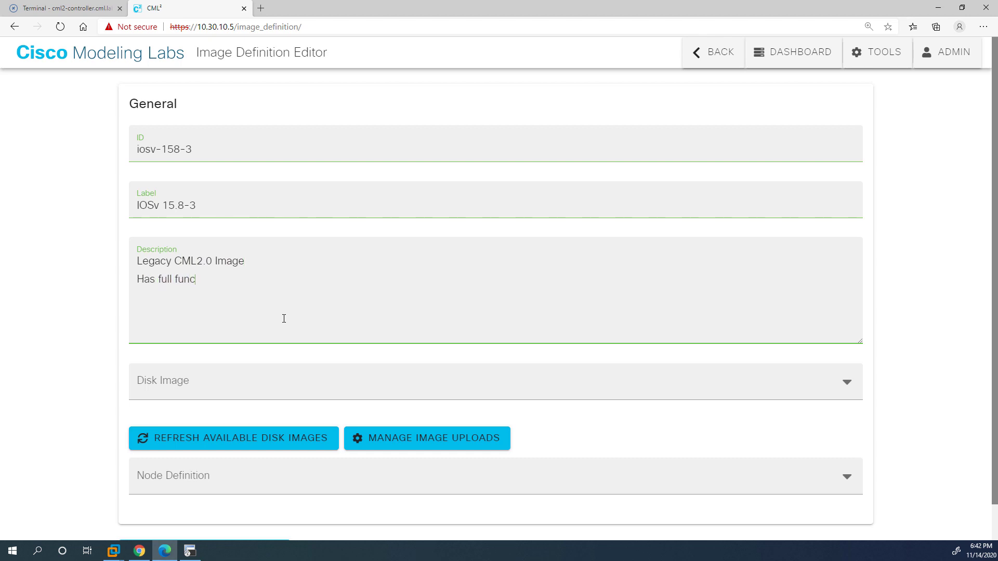
text(tionality)
Select the uploaded 158-3 qcow2 disk image and IOSv node definition, then create the definition.
click(325, 383)
click(304, 383)
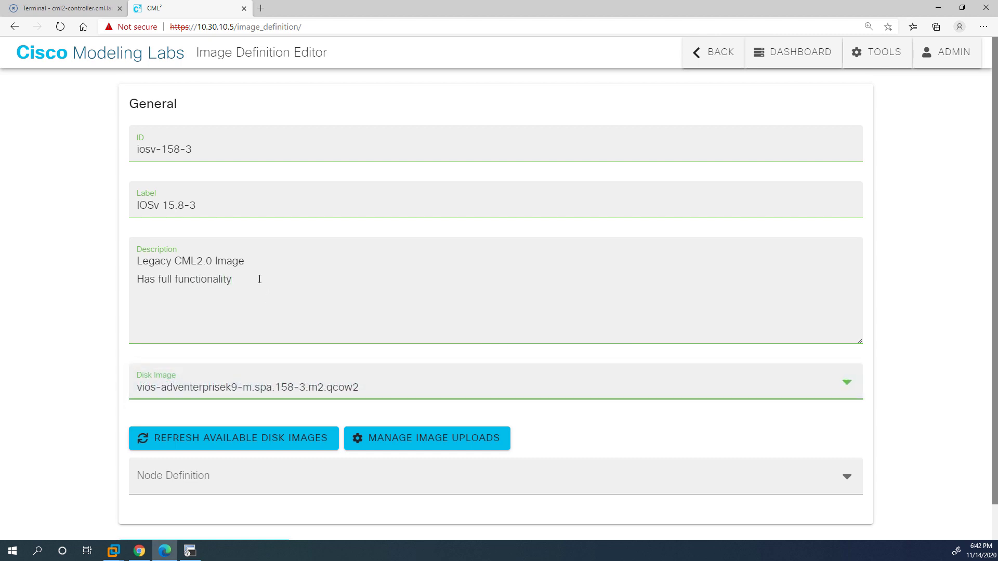
scroll(259, 279, down, 1)
click(188, 450)
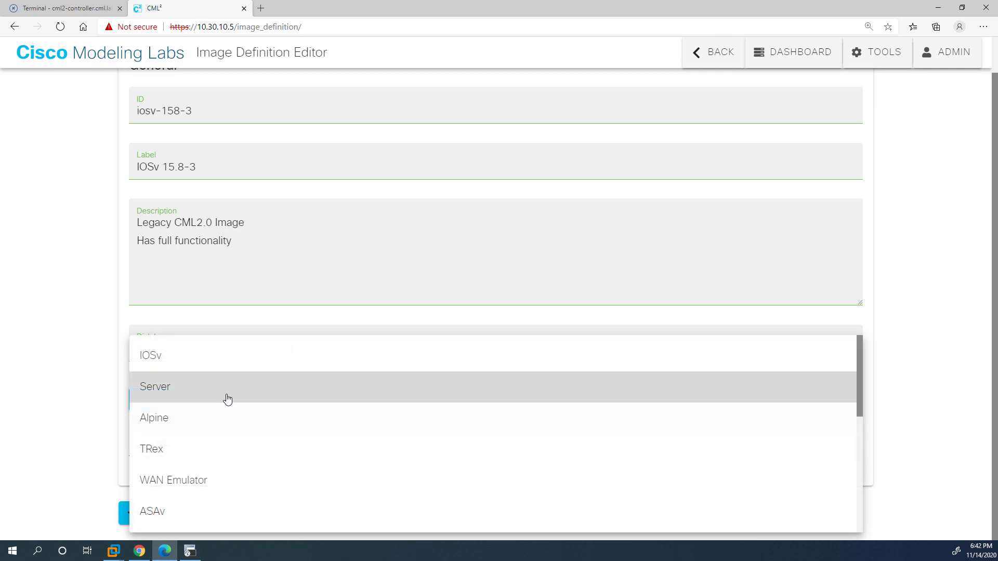
click(230, 363)
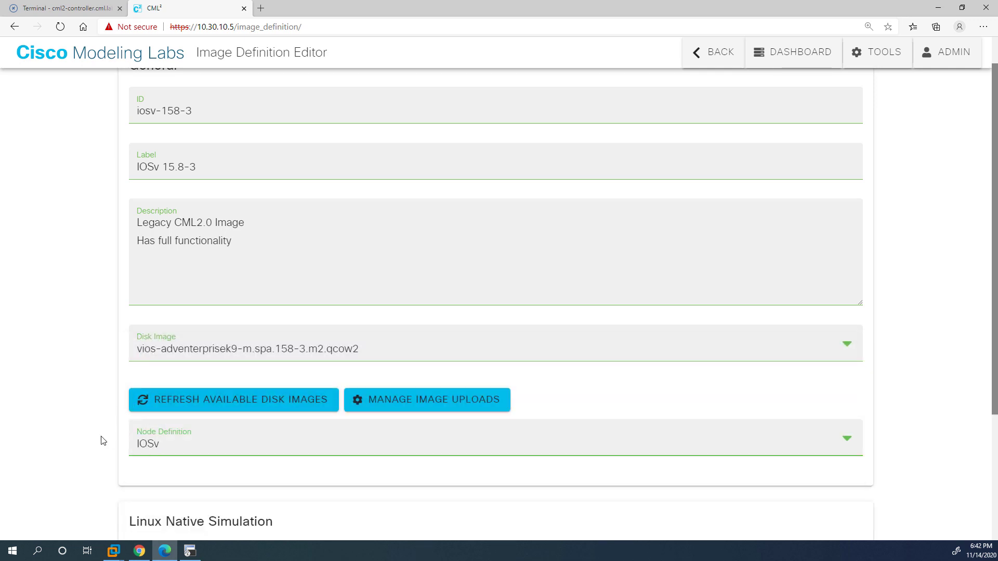
scroll(116, 416, down, 3)
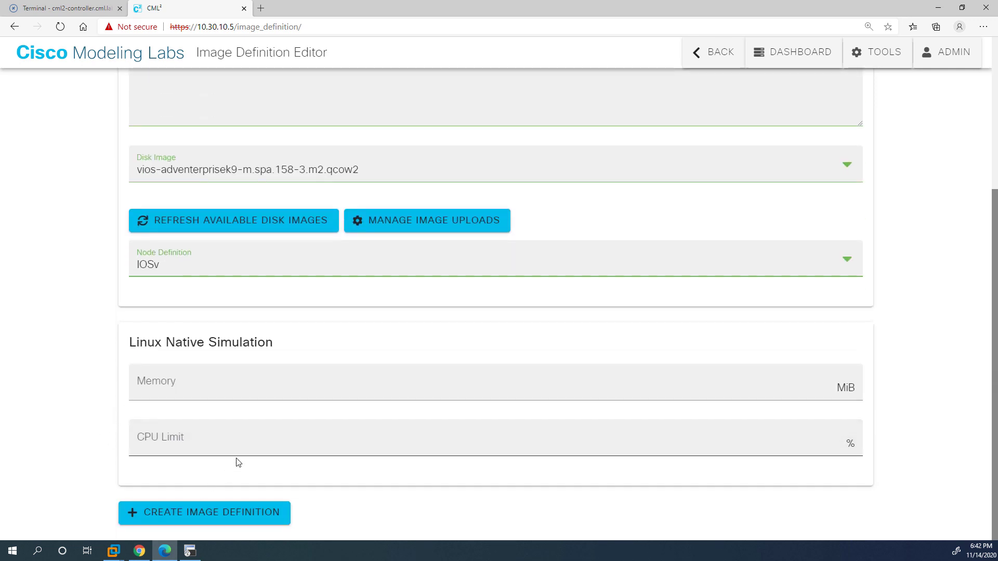
click(202, 512)
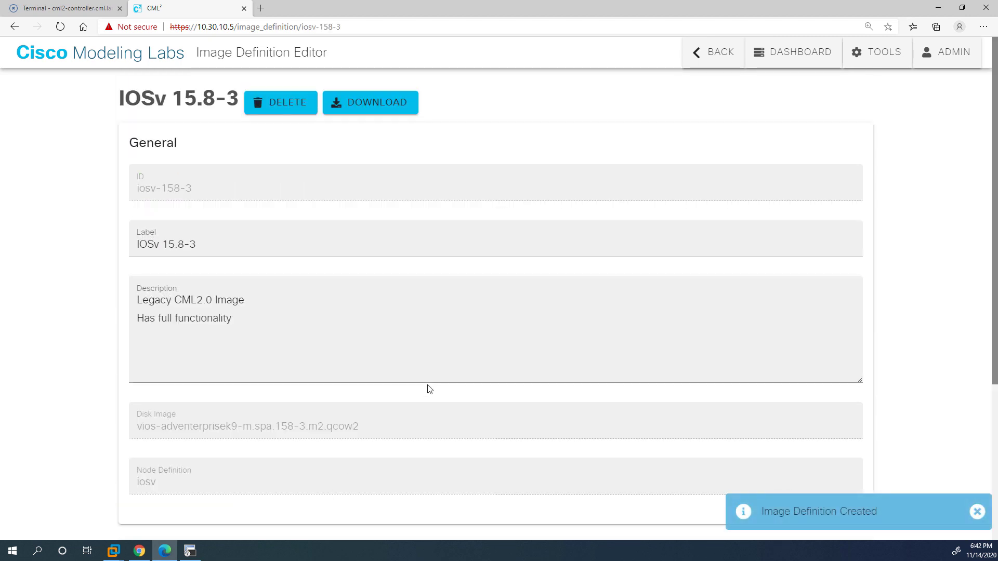
Save the IOSv 15.8-3 image definition again and navigate back to the image upload page.
scroll(491, 290, down, 4)
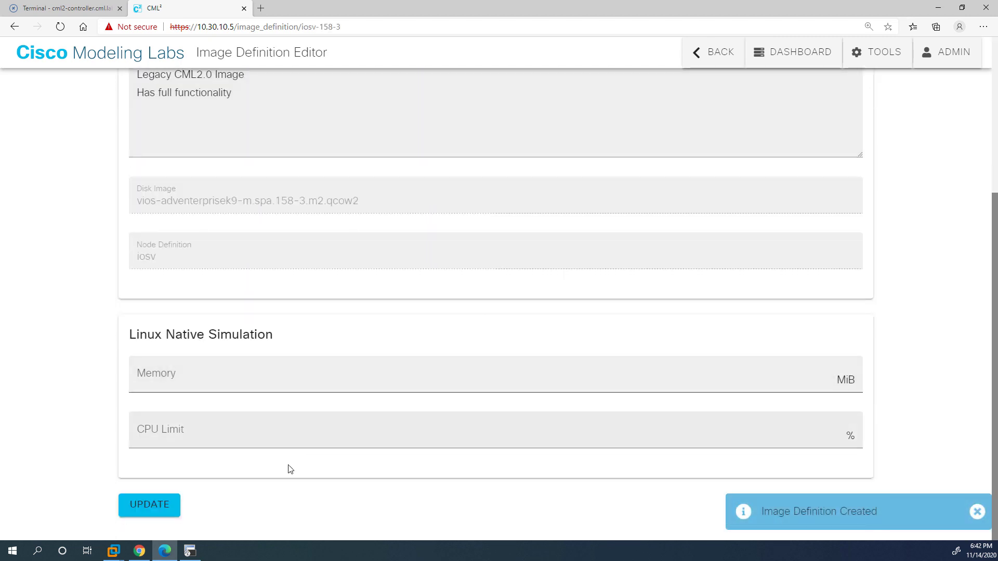
click(133, 504)
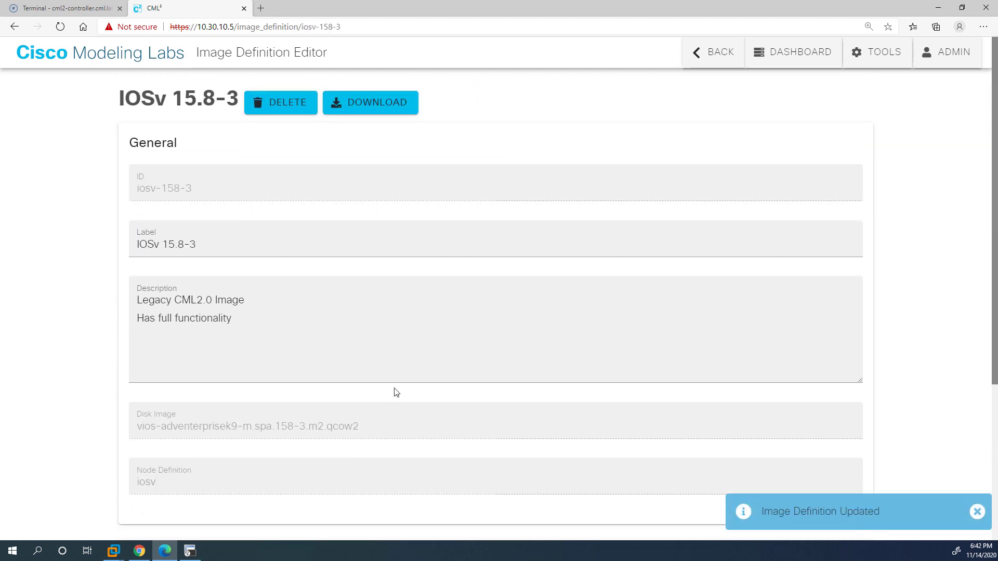
click(710, 51)
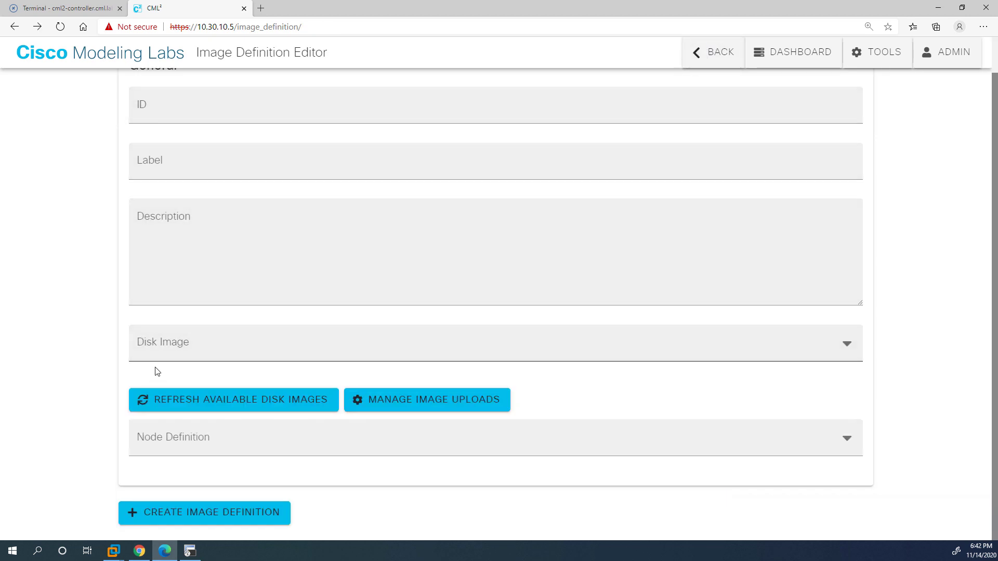
scroll(176, 363, up, 1)
click(705, 50)
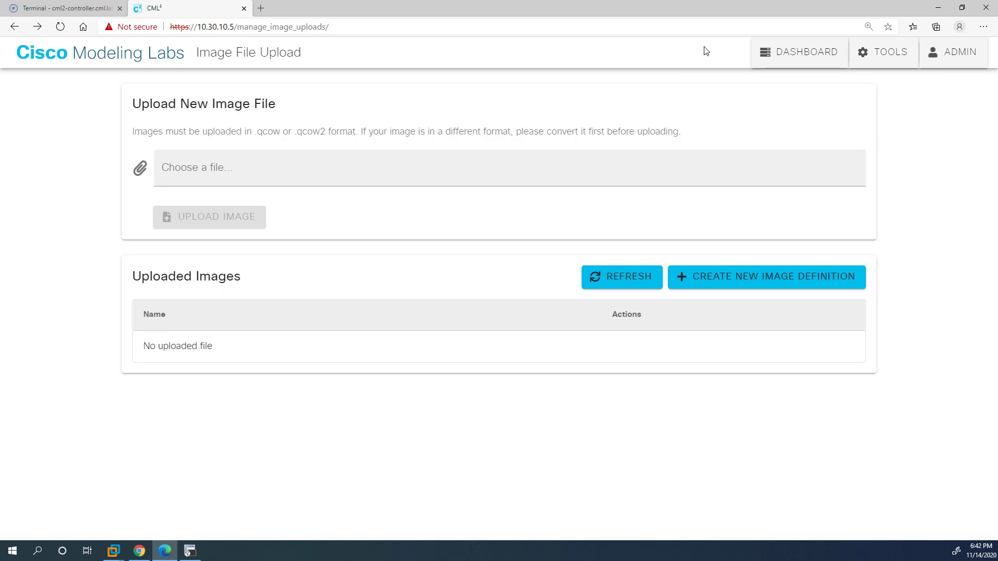
Open the IOSv node definition from Node and Image Definitions and expand its available image definitions.
click(865, 62)
click(868, 122)
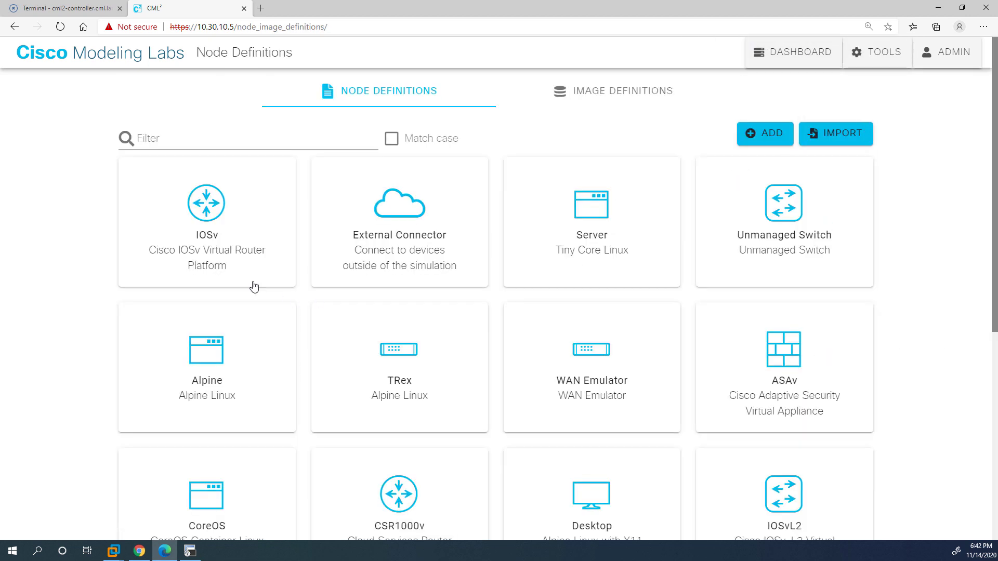
click(206, 221)
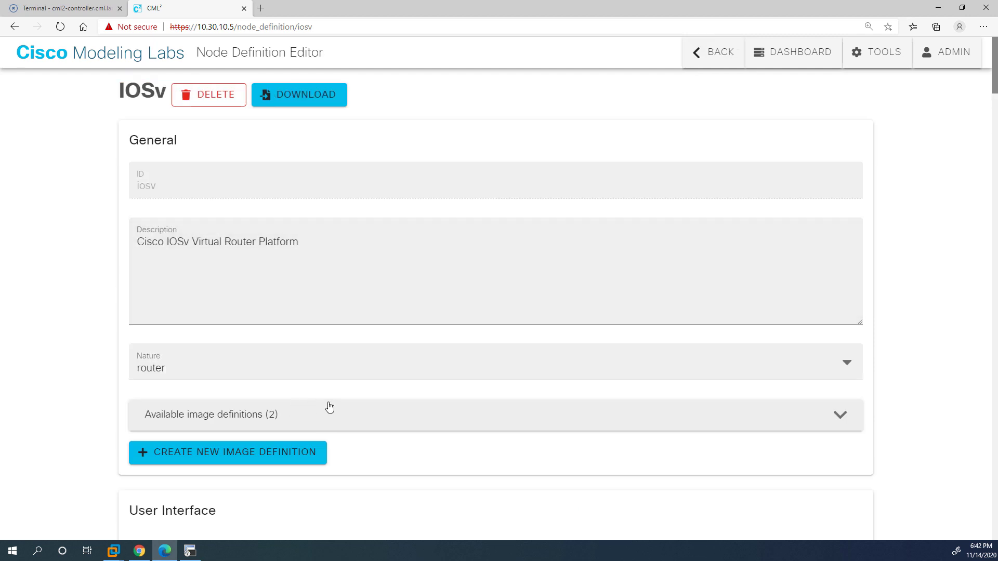
click(388, 410)
scroll(445, 357, down, 3)
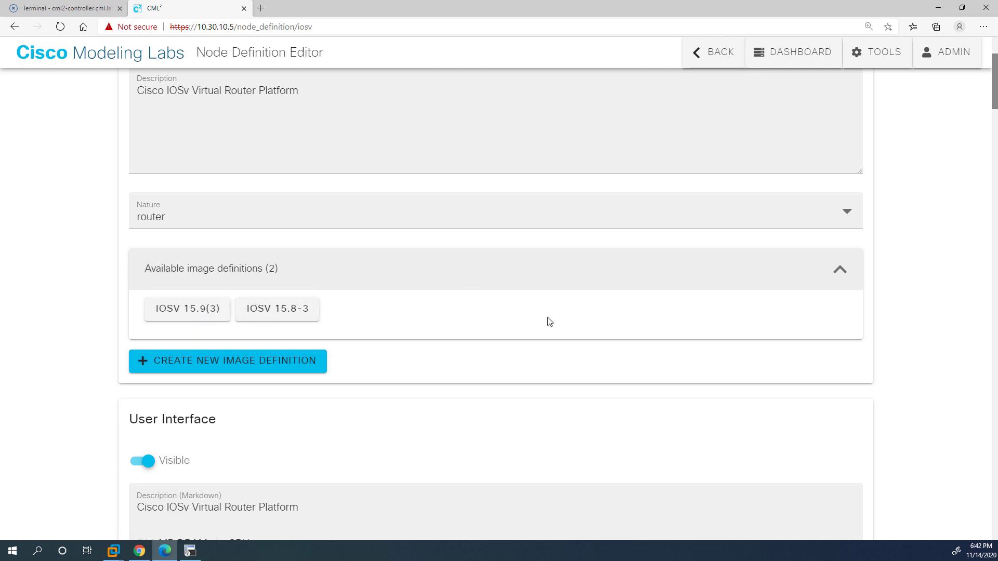
scroll(553, 312, down, 5)
scroll(553, 311, down, 15)
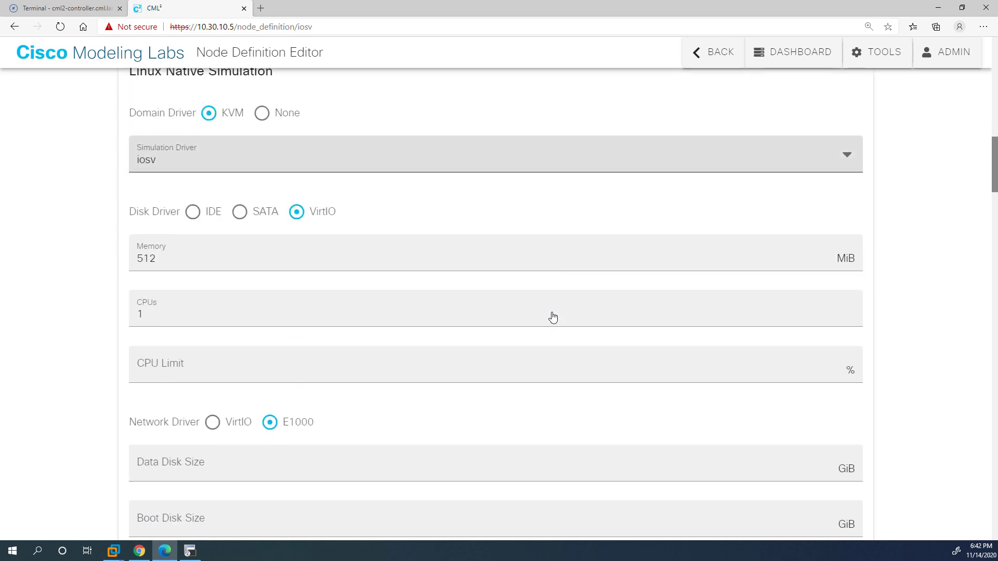
scroll(552, 312, down, 20)
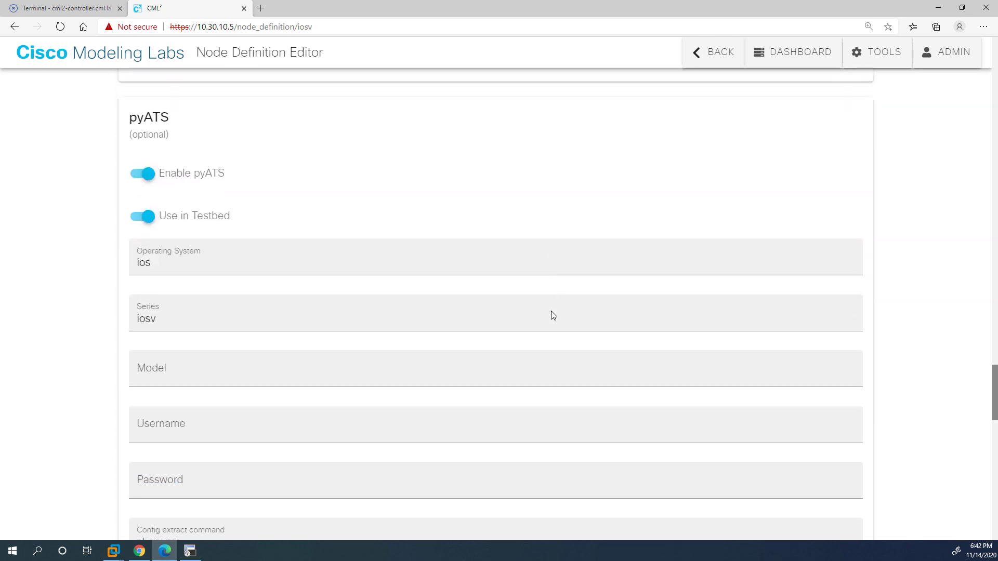
scroll(553, 311, up, 20)
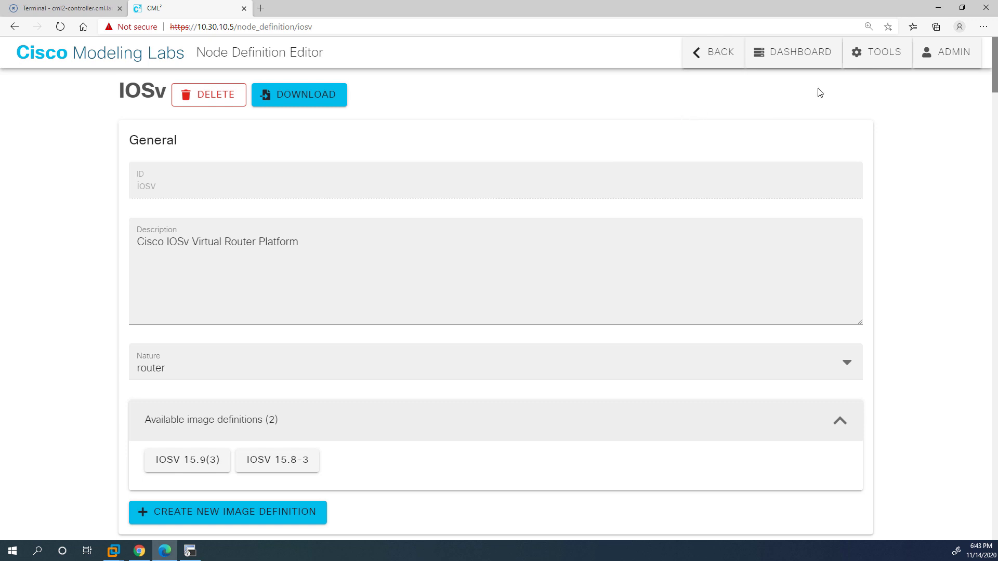
Open the Smart Software Licensing page, which shows Unregistered status and Evaluation Mode with 91 days left.
click(876, 56)
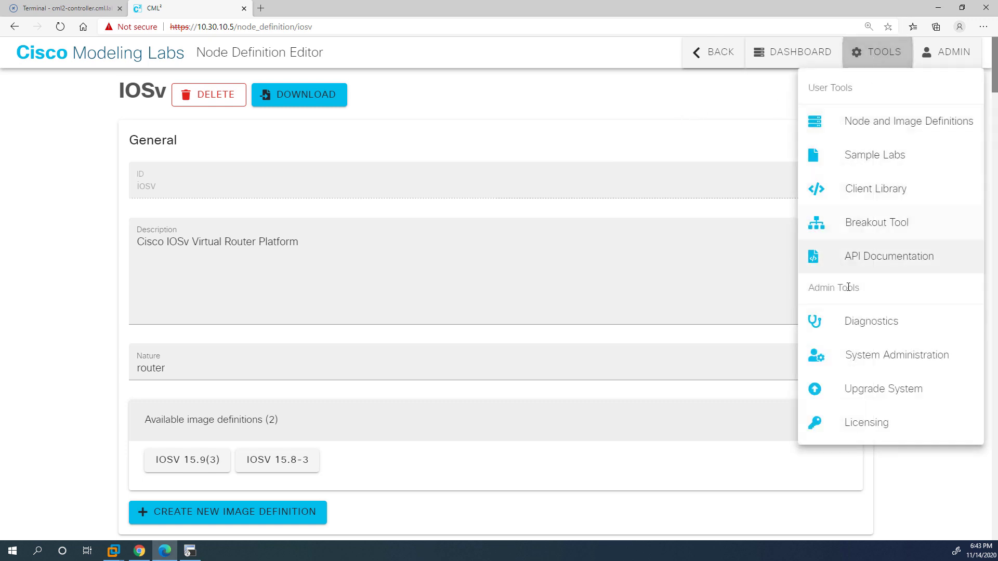
click(854, 422)
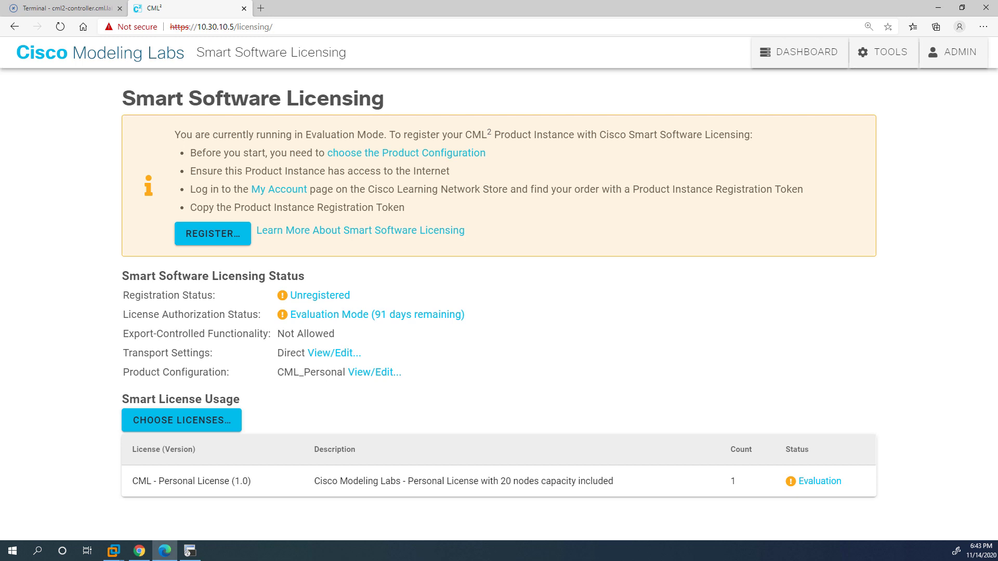
In the Cisco store, reveal and copy the CML-Personal order's 2.x registration token.
key(alt+Tab)
scroll(682, 281, down, 1)
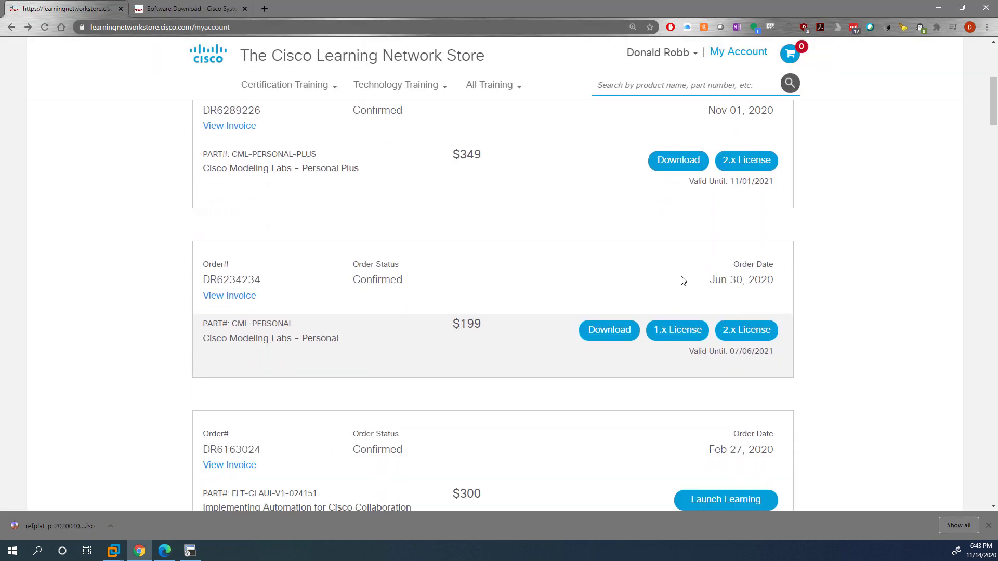
scroll(646, 363, up, 1)
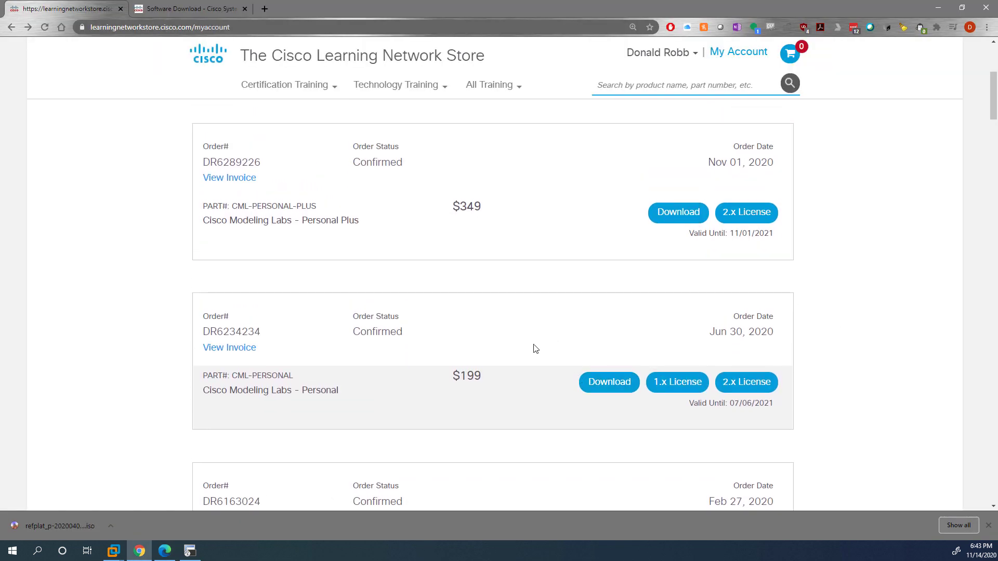
scroll(513, 361, up, 1)
click(737, 383)
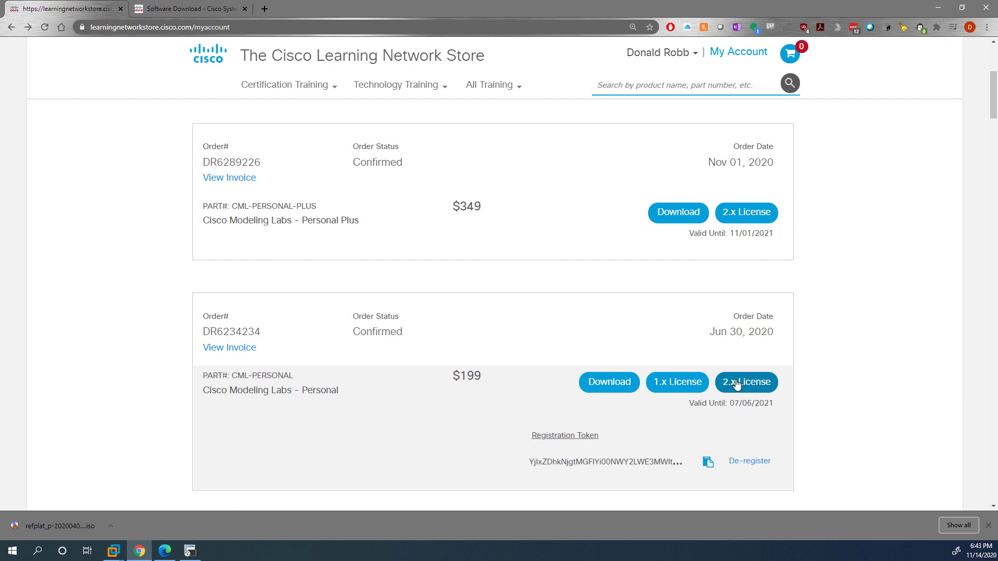
scroll(728, 390, down, 2)
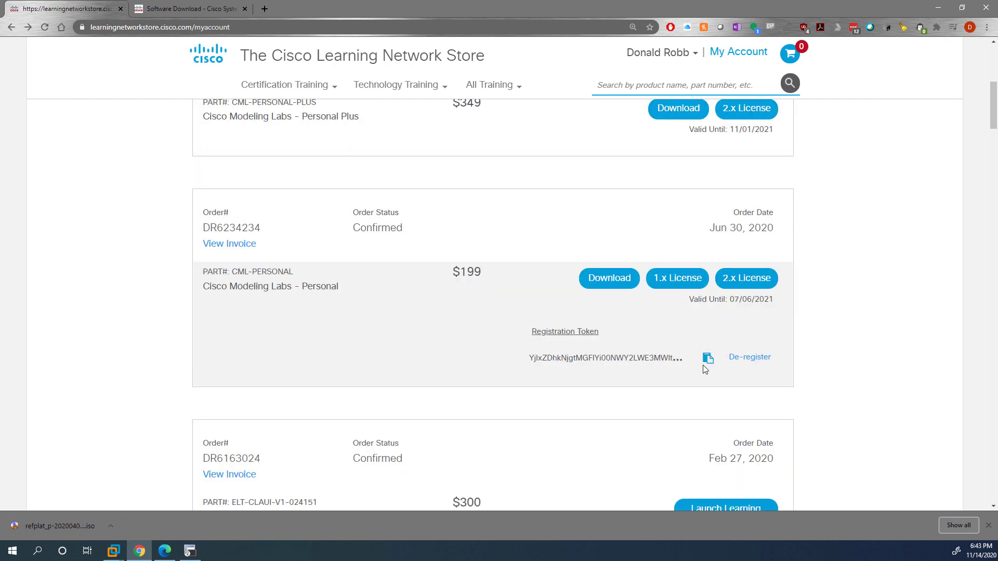
click(707, 358)
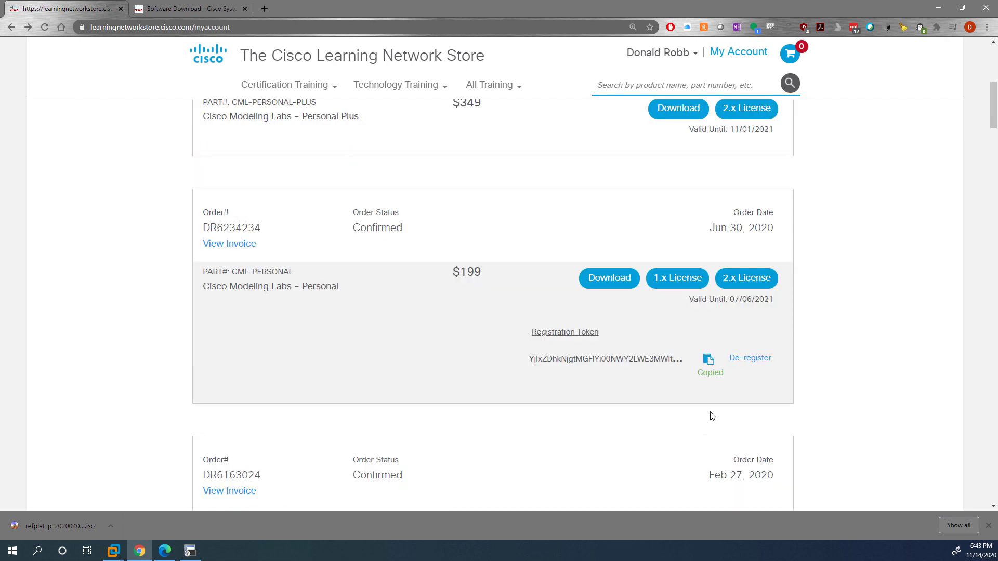
De-register the order's existing product instances and dismiss the result message.
click(760, 359)
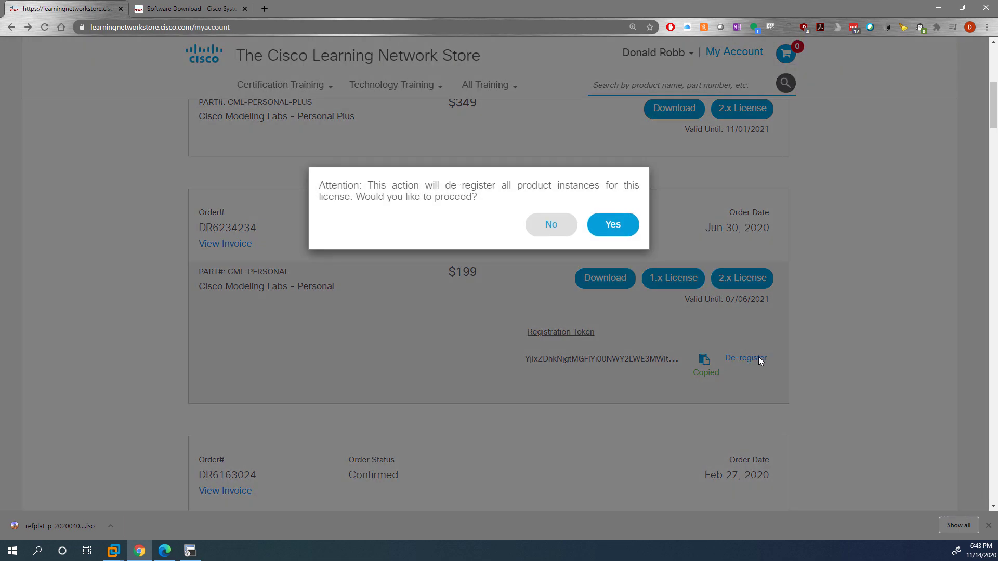
click(613, 225)
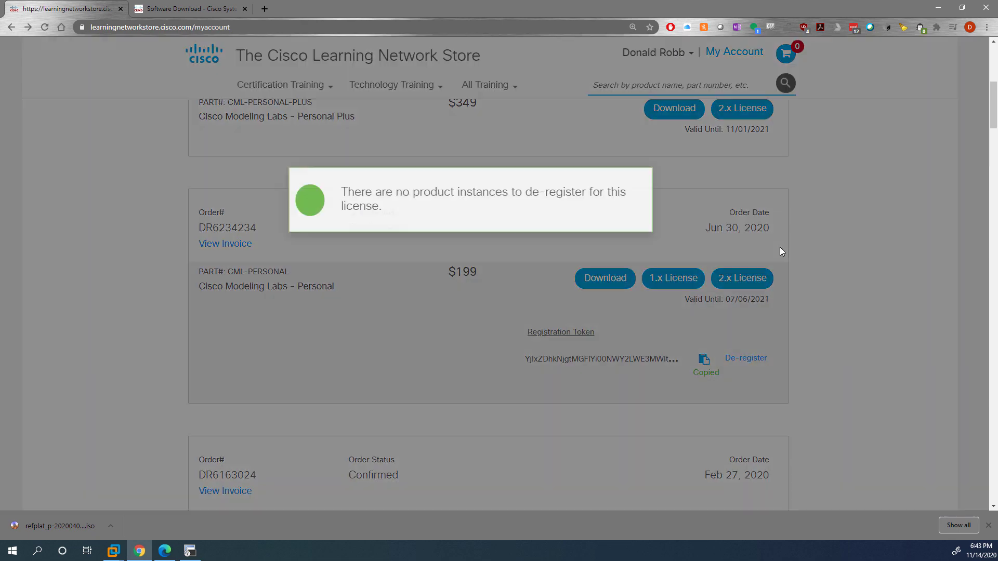
click(163, 192)
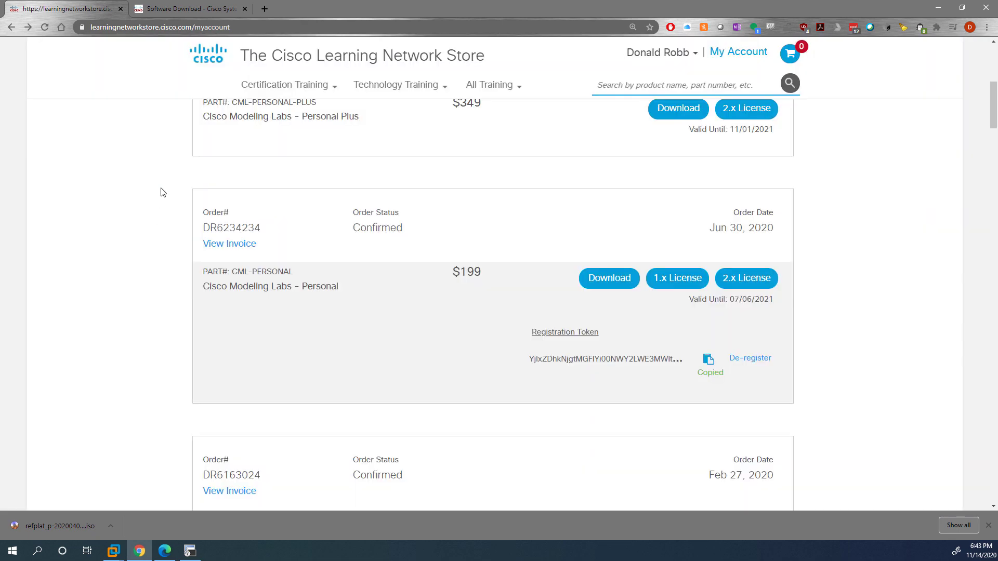
Register the CML instance by pasting the copied token into the registration form.
click(165, 550)
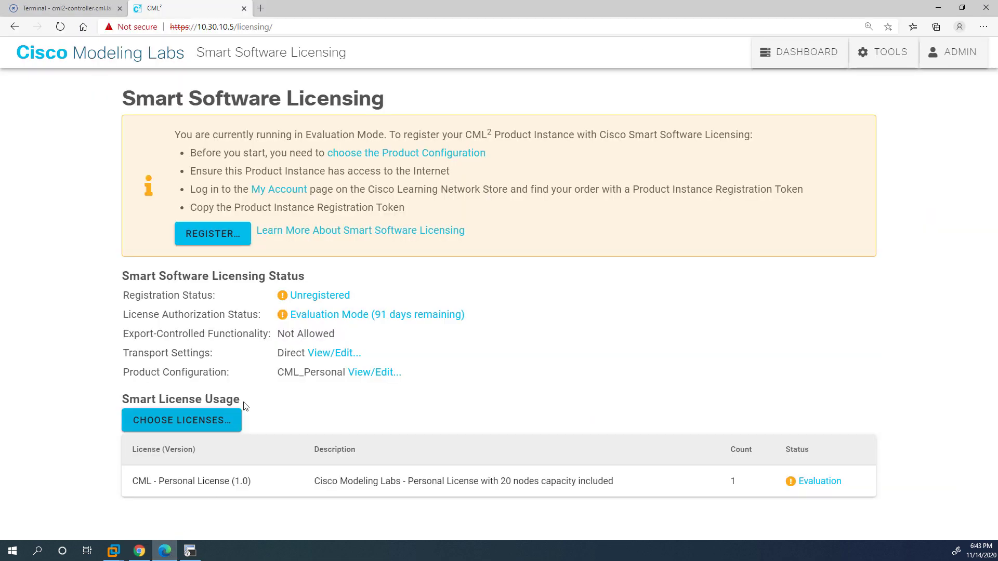
click(221, 246)
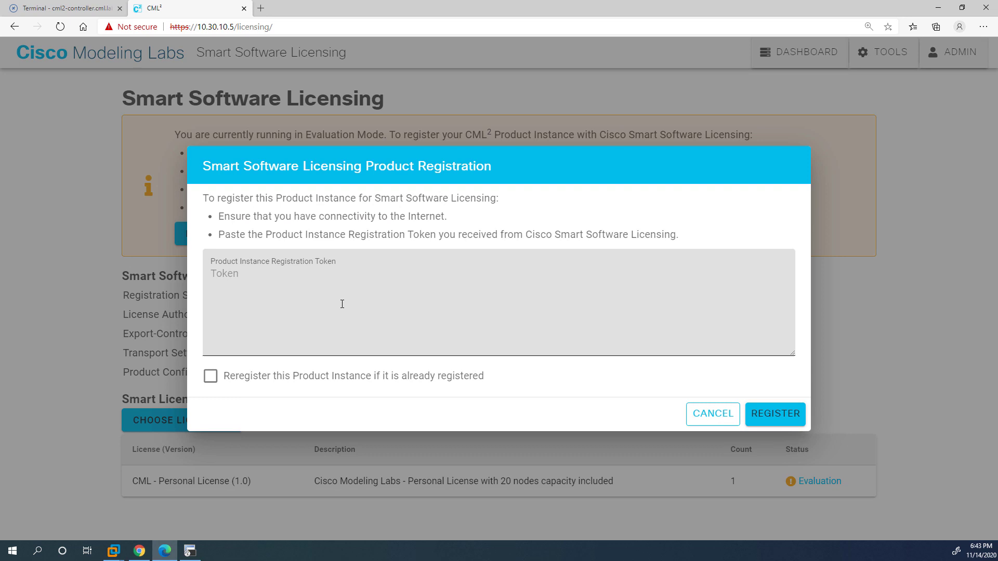
click(341, 303)
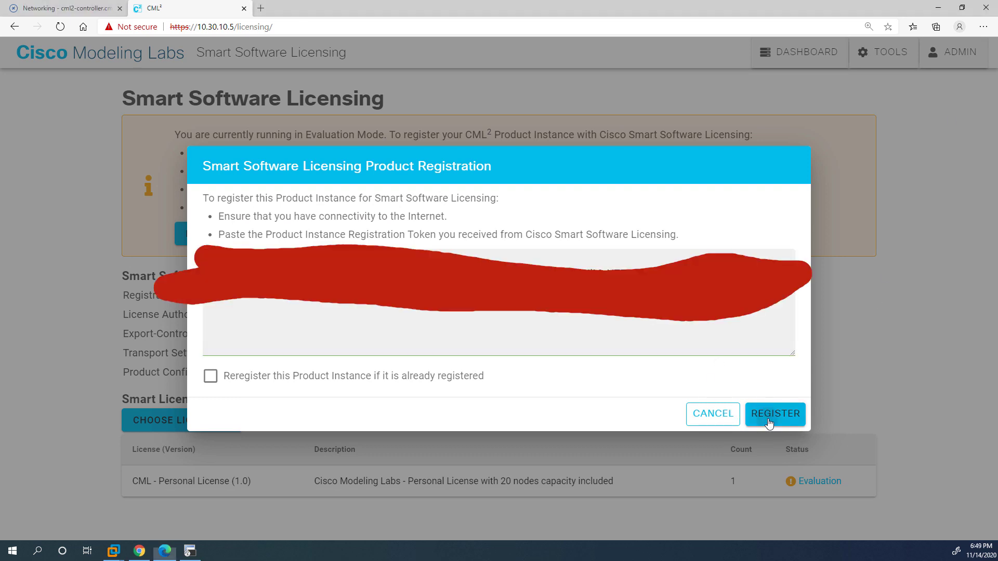
click(769, 414)
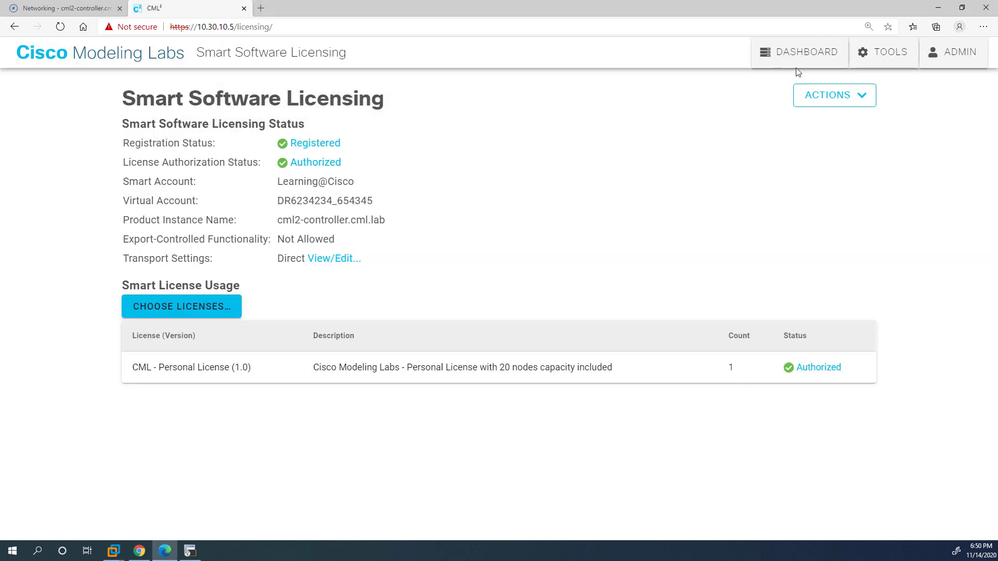
Go to the empty lab Dashboard.
click(880, 52)
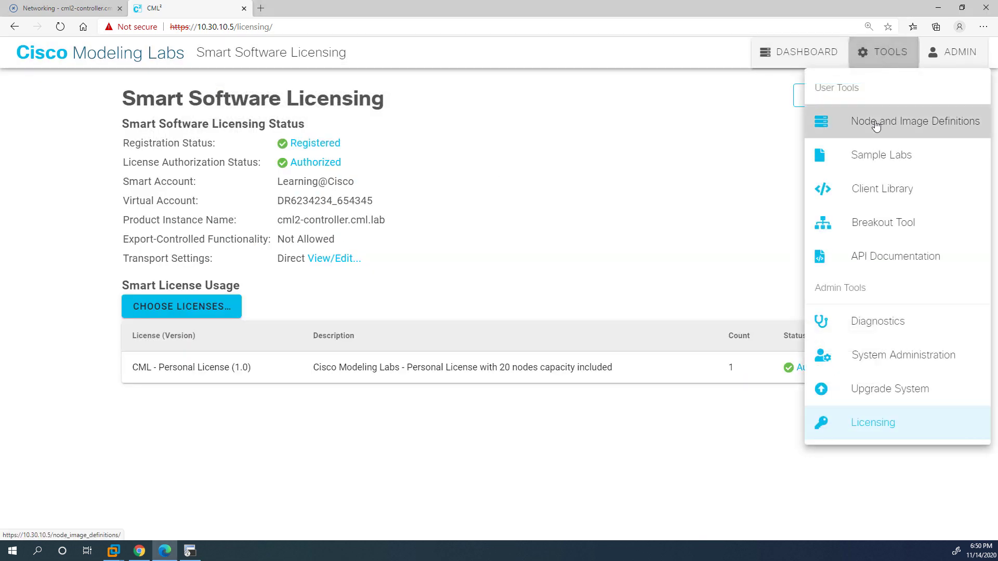
click(657, 129)
click(777, 57)
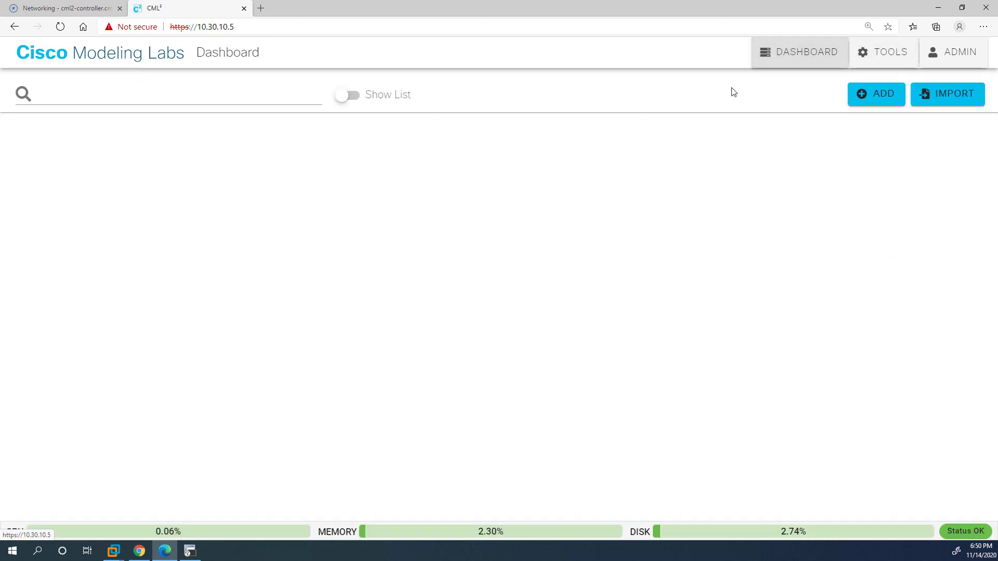
Create a new lab titled 'First Lab!' and place two IOSv routers on the canvas.
click(873, 95)
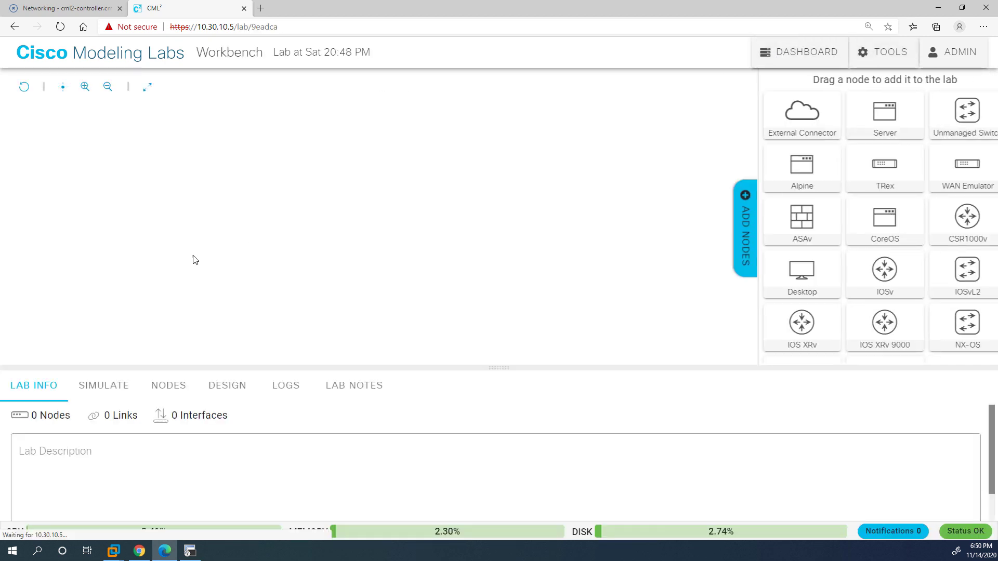
click(270, 57)
drag(390, 53, 272, 55)
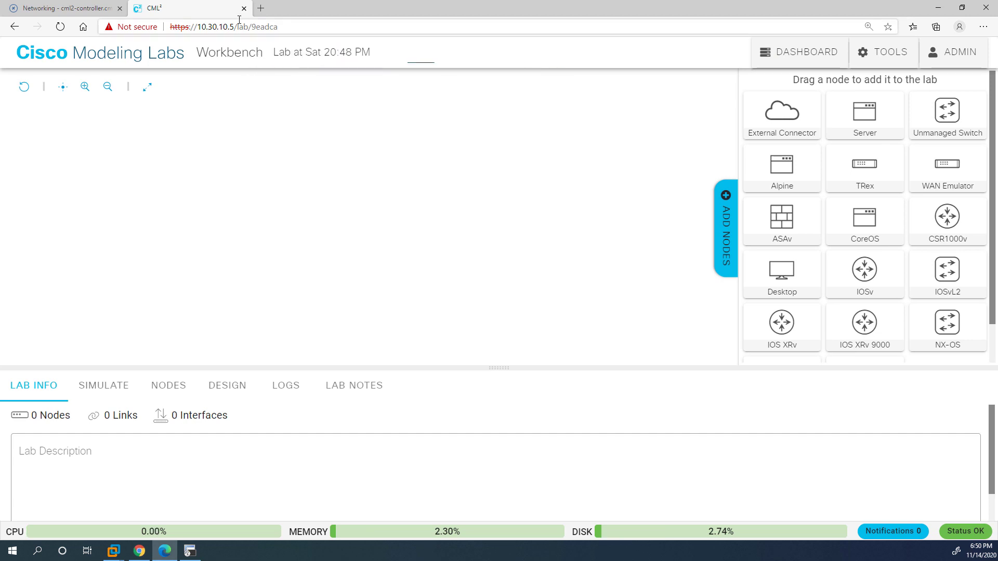
click(416, 50)
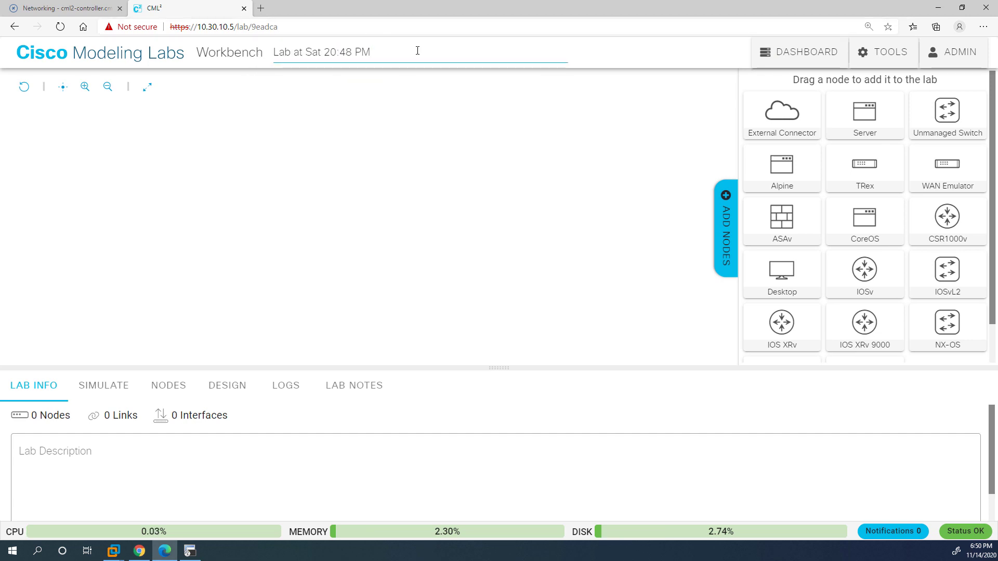
key(ctrl+a)
text(F)
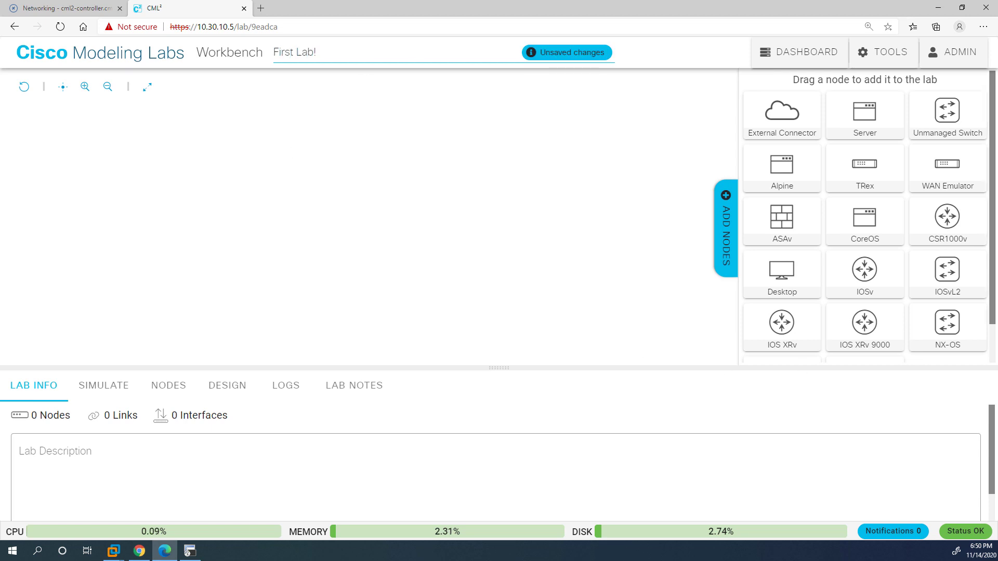
drag(864, 270, 160, 194)
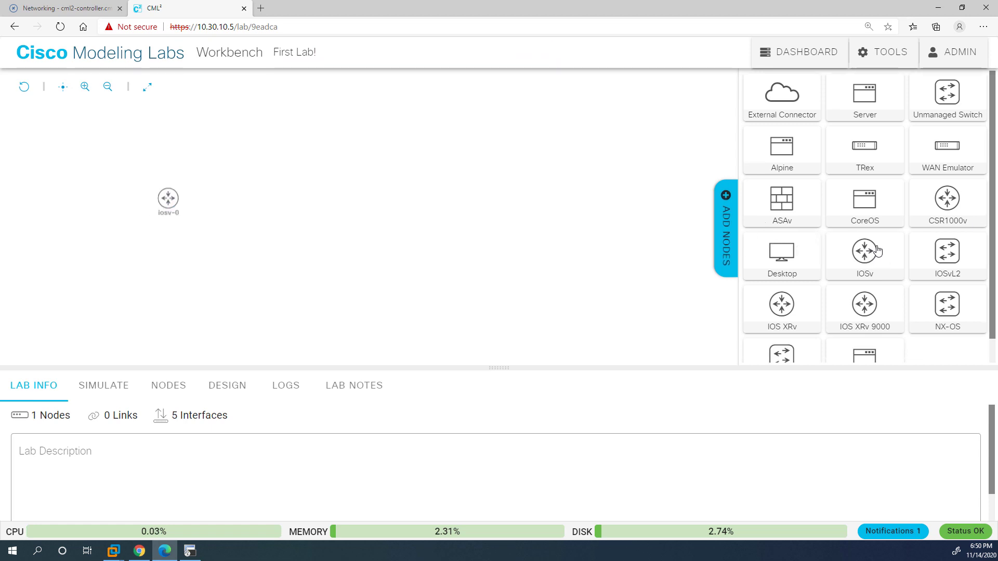
drag(867, 256, 307, 197)
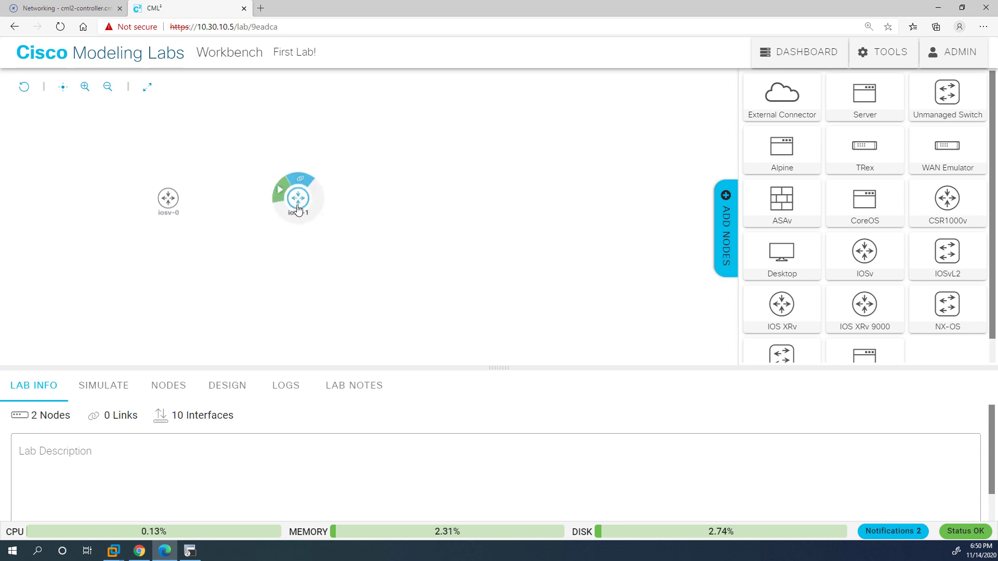
Rename the first router to R01.
click(168, 198)
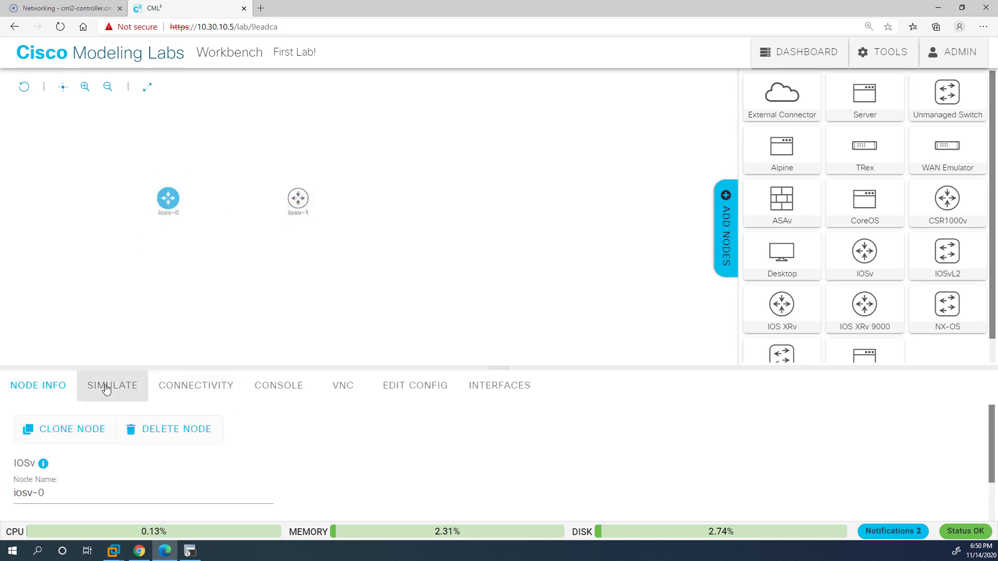
click(65, 494)
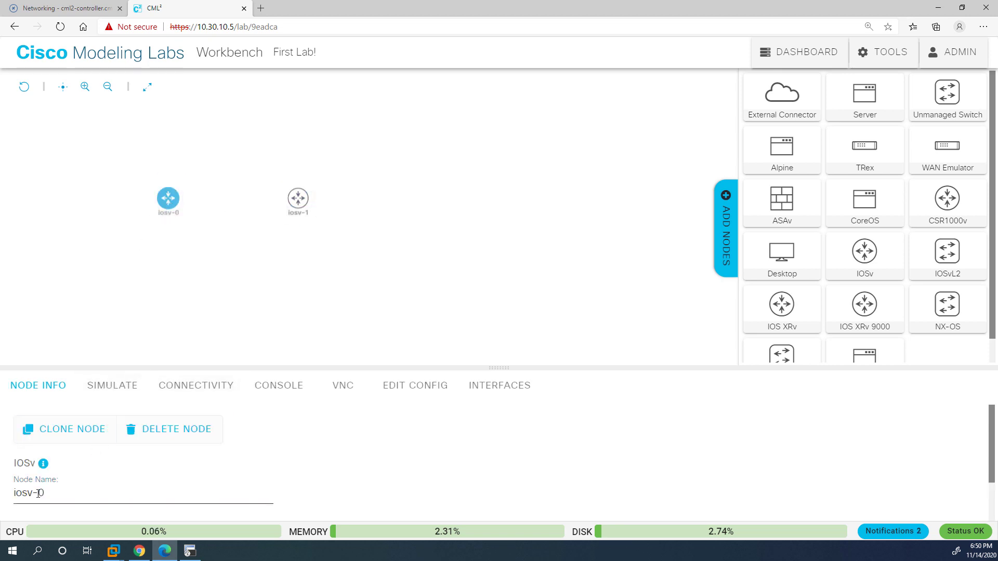
double_click(44, 492)
key(BackSpace)
key(BackSpace)
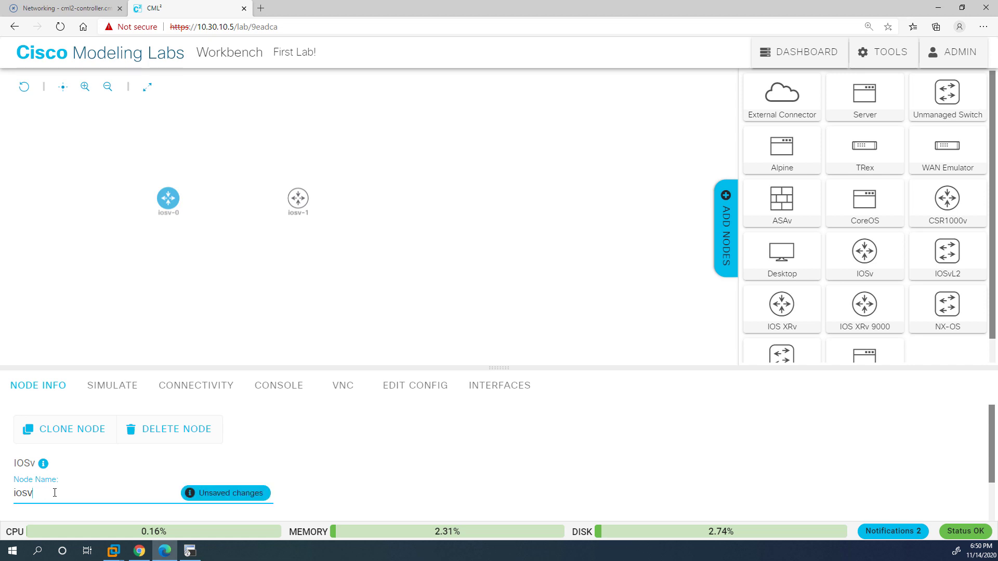
text(R01)
key(Return)
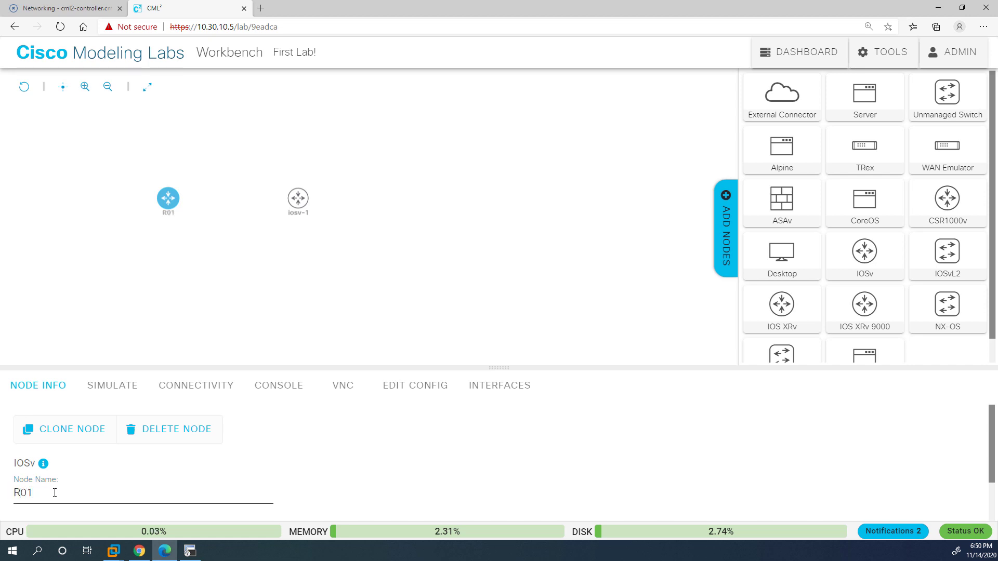
click(111, 389)
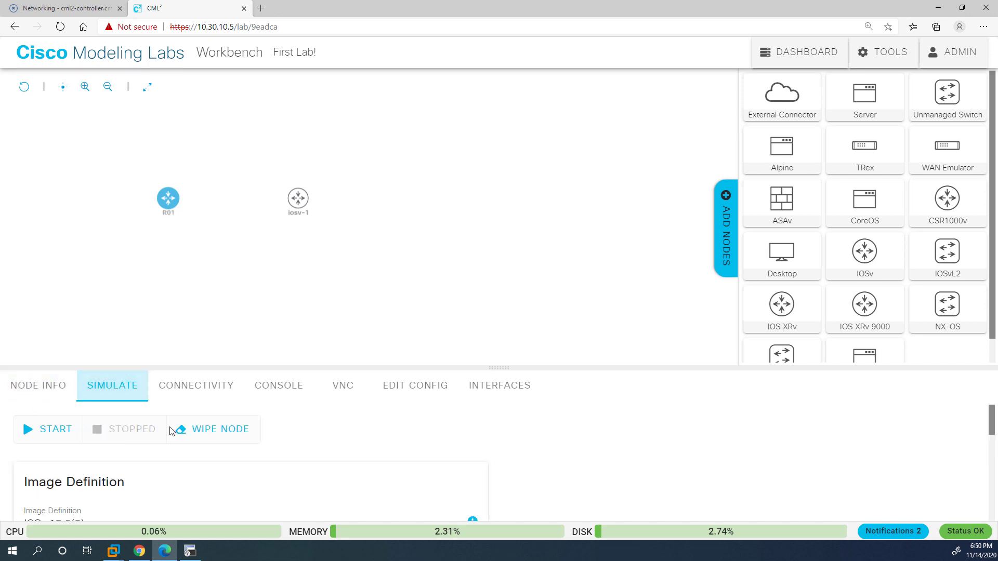
scroll(267, 470, down, 1)
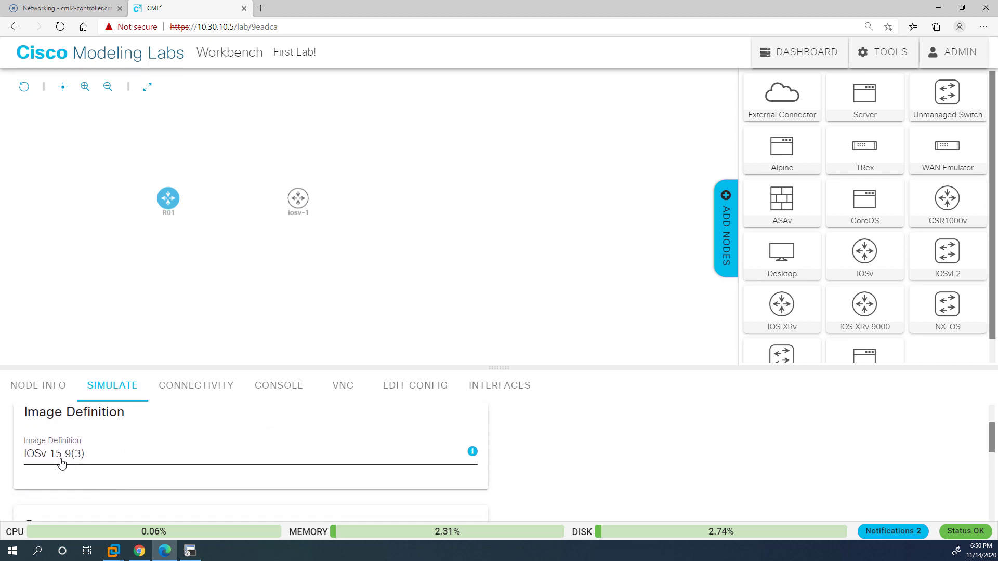
Rename the second router R02, give it the IOSv 15.8-3 image, and link it to R01.
click(301, 196)
click(60, 488)
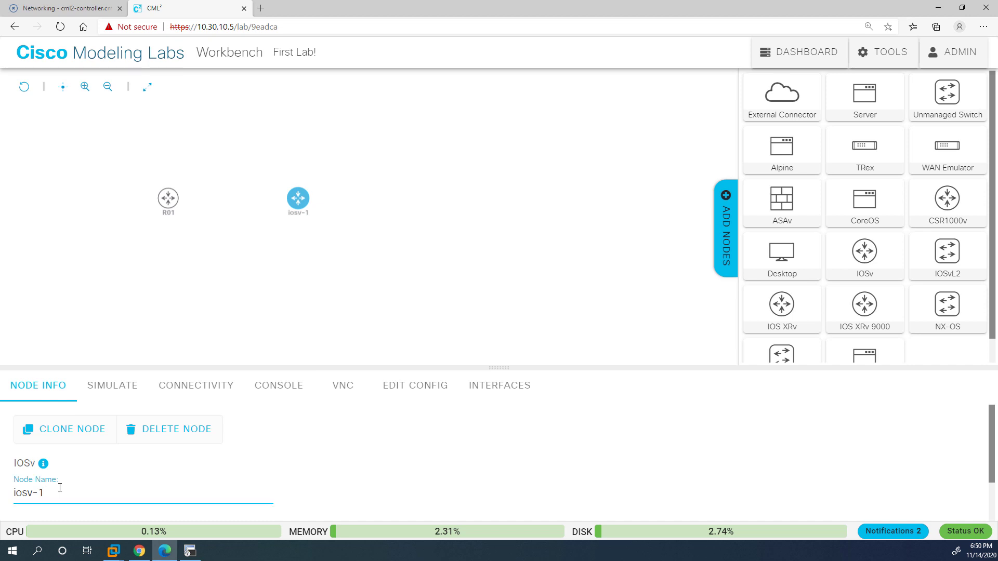
key(BackSpace)
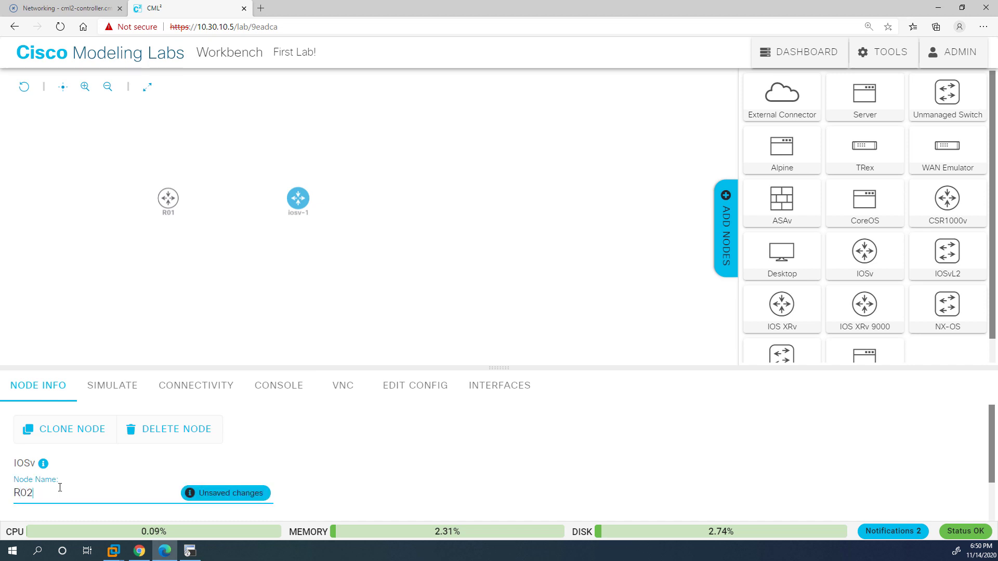
key(Return)
click(112, 387)
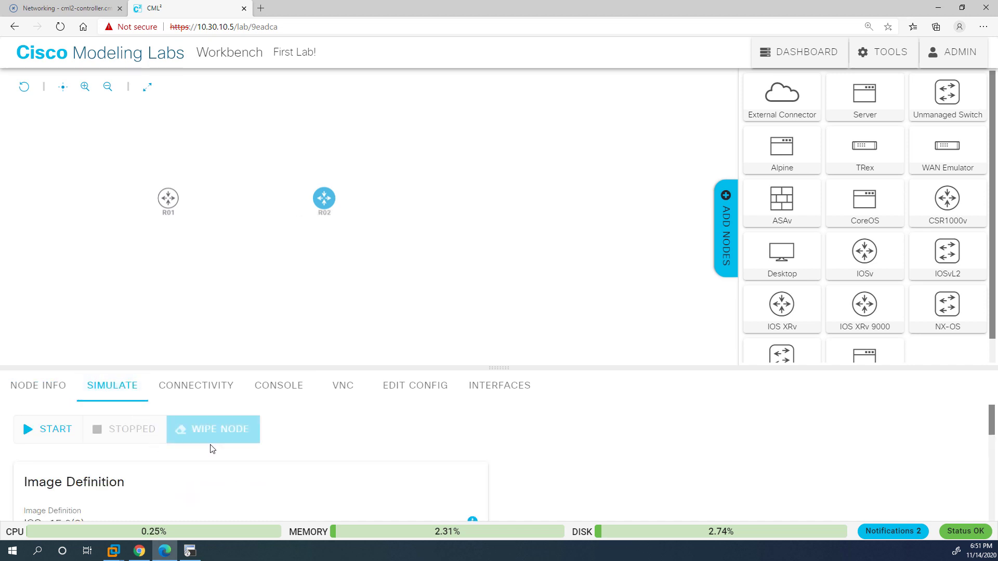
scroll(202, 452, down, 1)
scroll(143, 476, down, 1)
click(143, 476)
click(132, 478)
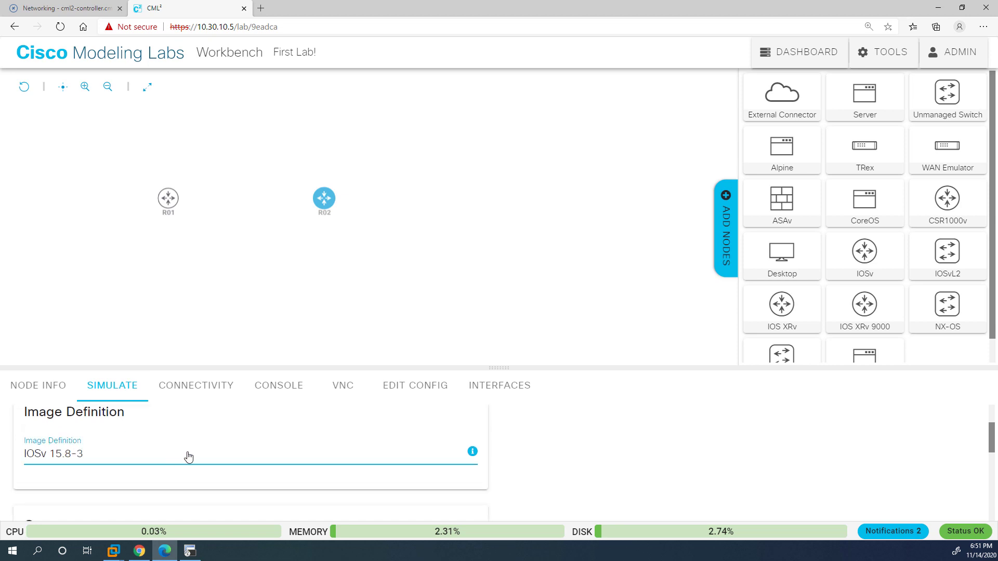
click(474, 316)
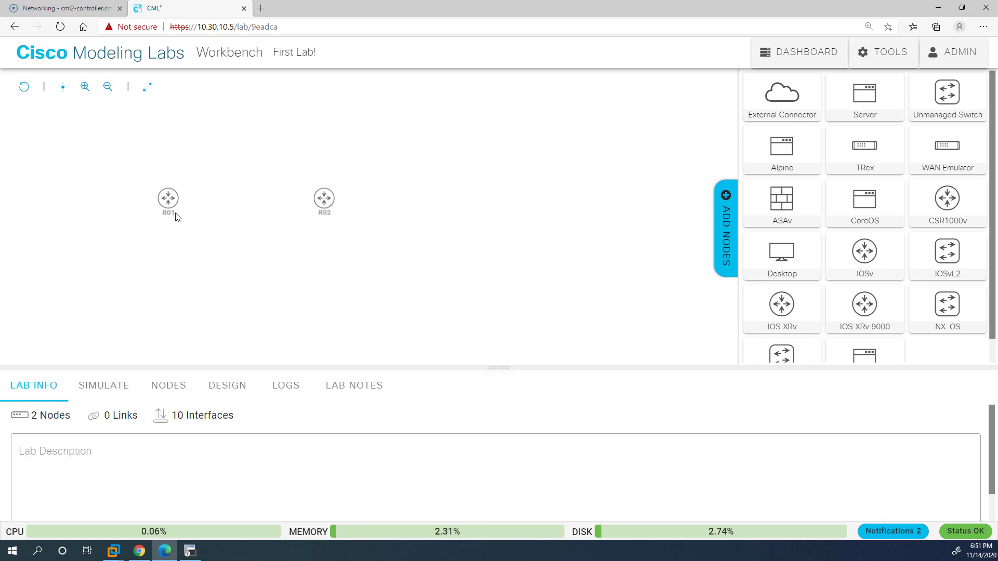
drag(172, 182, 323, 198)
click(648, 352)
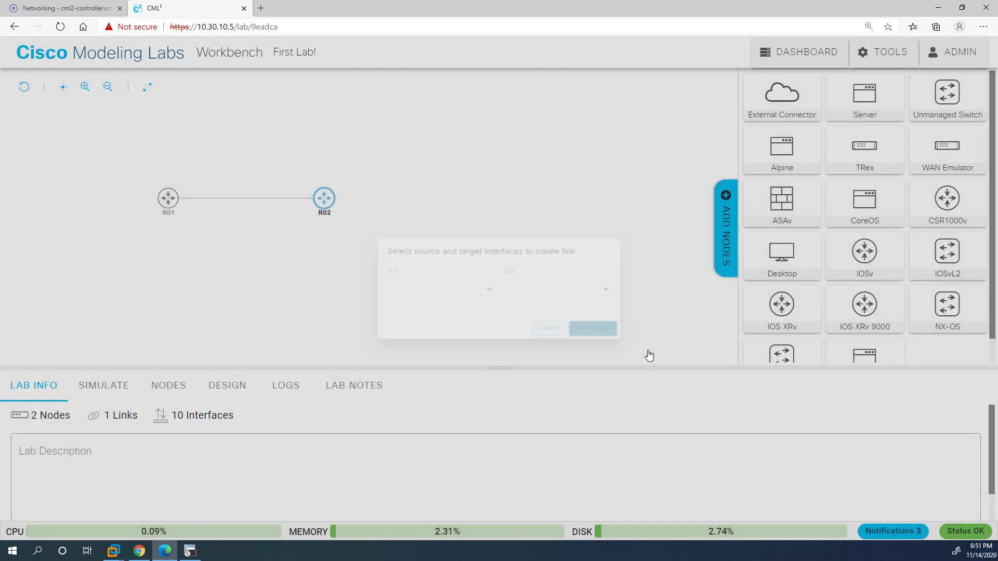
Start the lab so both routers boot.
click(227, 385)
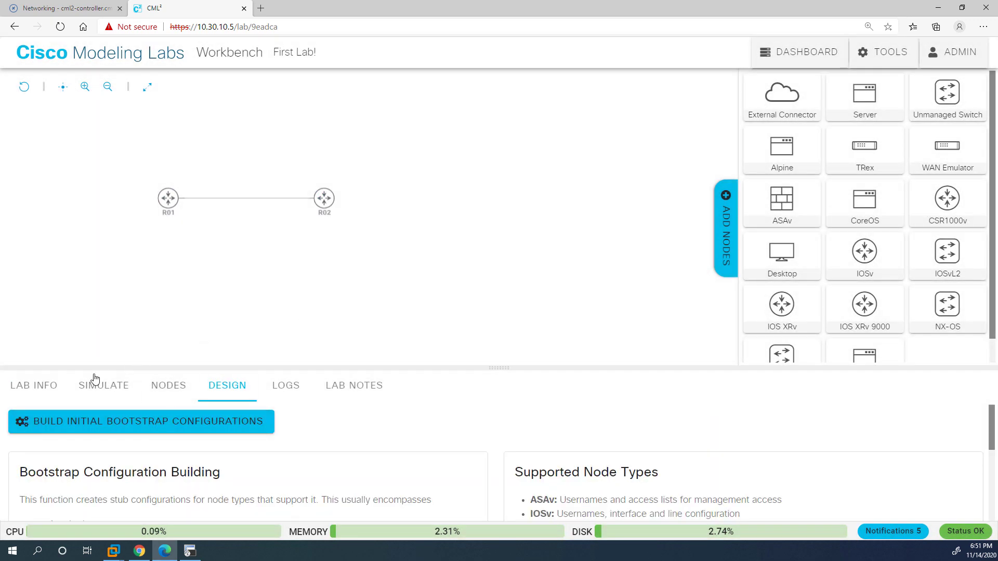
click(10, 392)
click(98, 395)
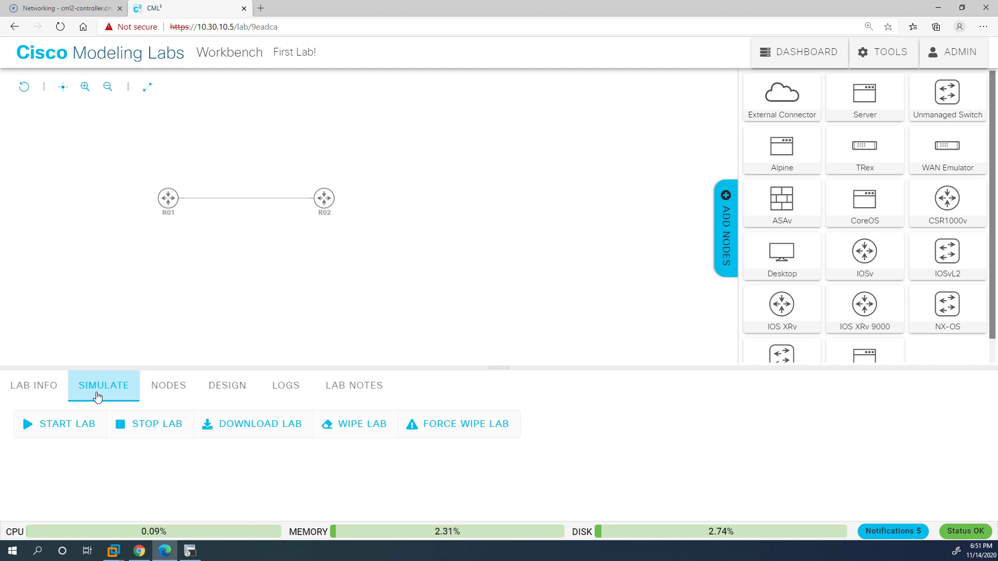
click(69, 424)
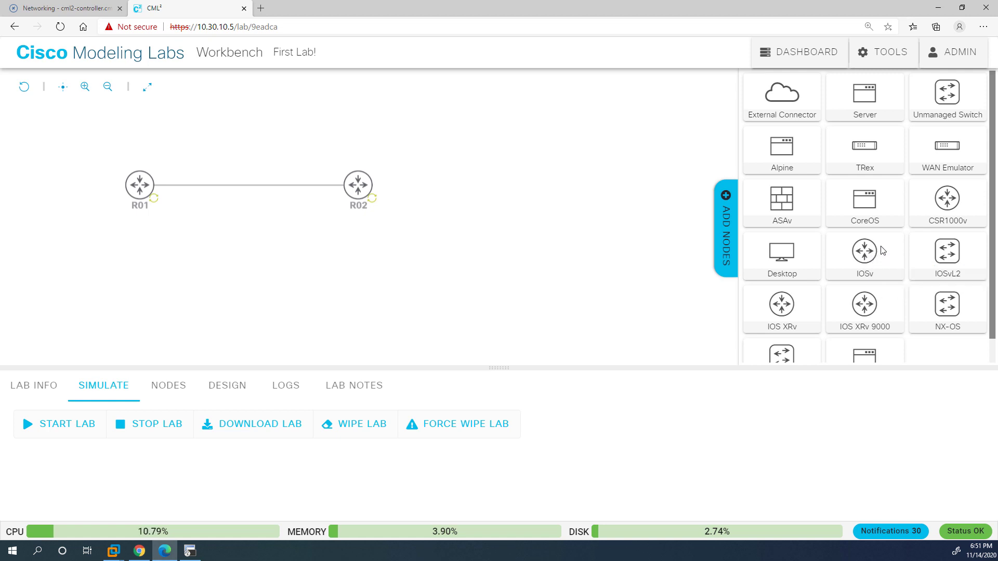
Inspect R01's link to R02 and its locked generated configuration, then switch to its console view.
click(139, 184)
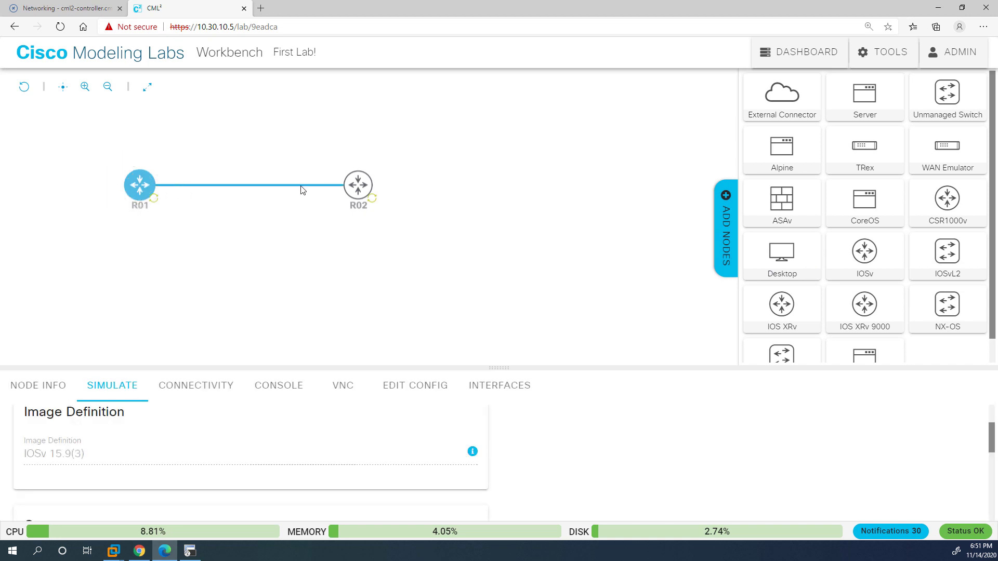
click(195, 398)
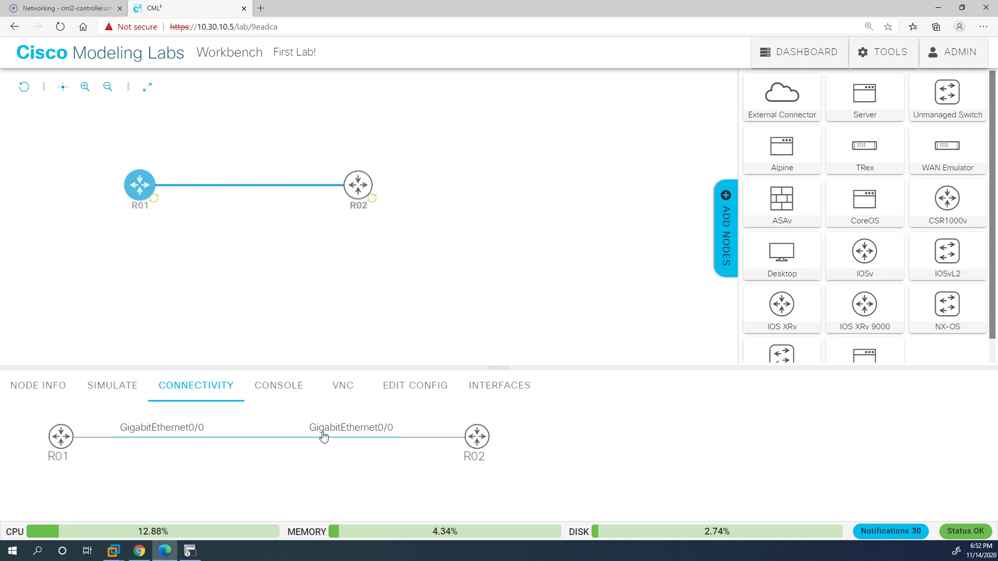
click(407, 394)
scroll(241, 489, down, 5)
scroll(240, 491, down, 10)
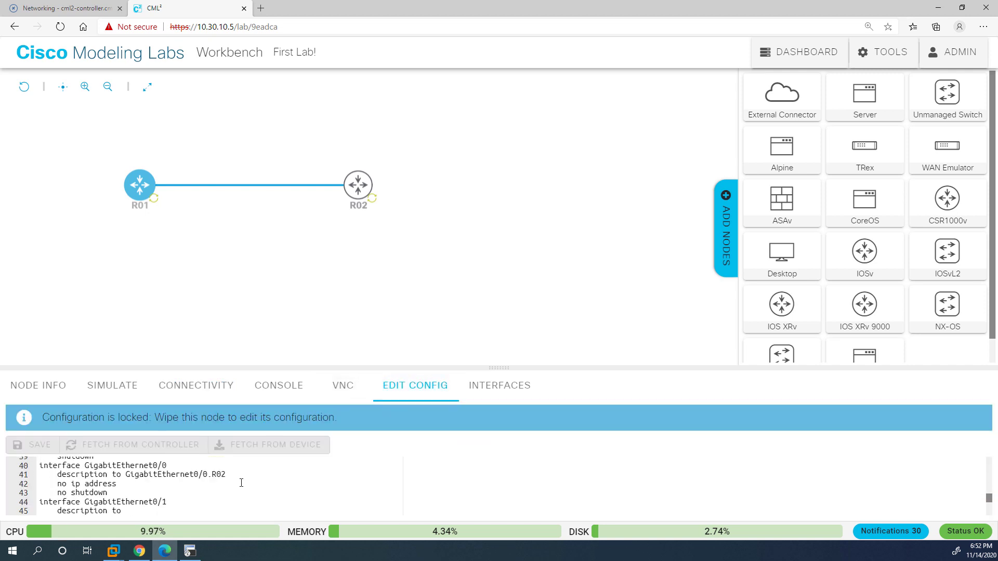
scroll(244, 480, up, 15)
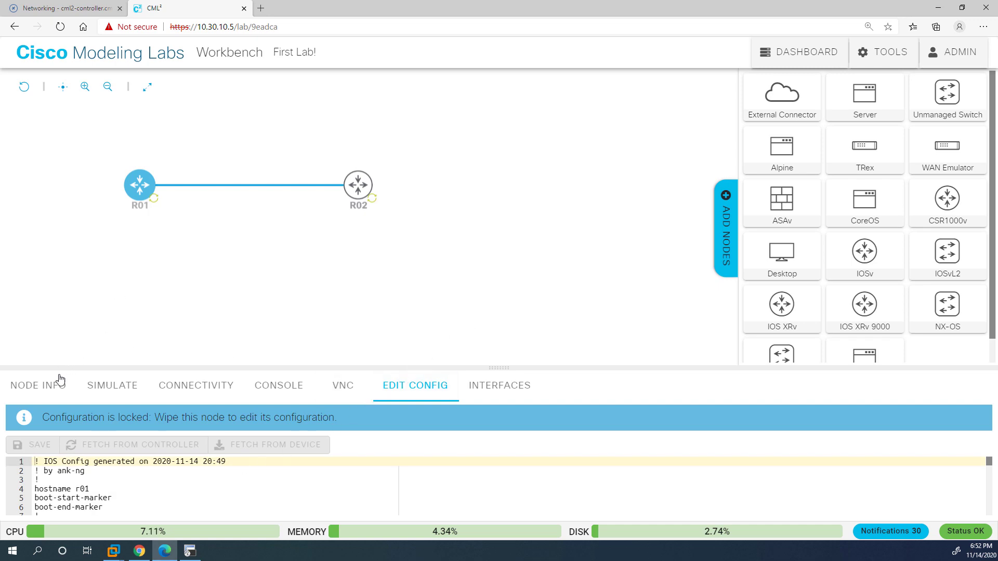
click(293, 393)
On R01's console, enter privileged mode and run 'sh ver' to see IOS 15.9(3)M2.
click(467, 468)
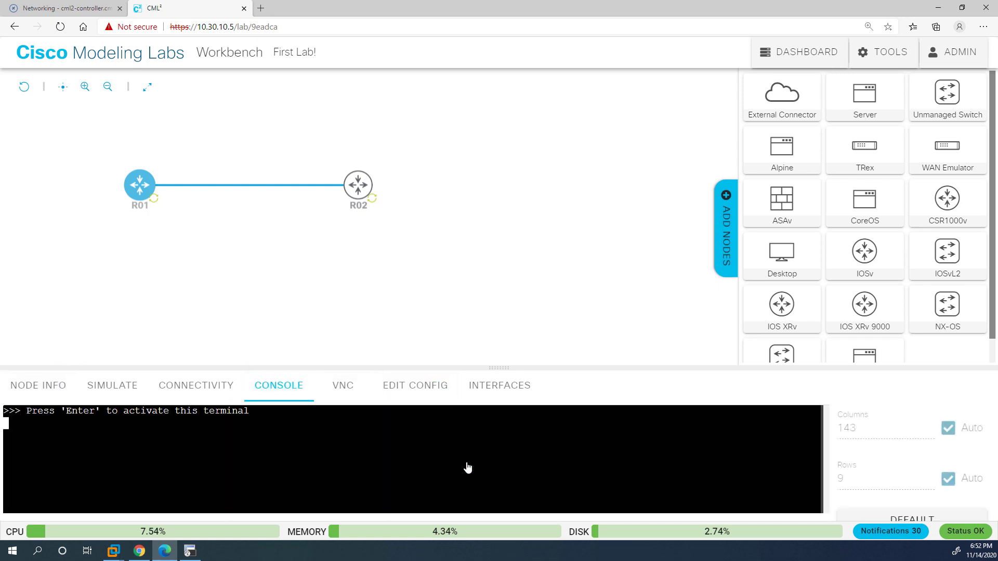
key(Return)
text(en)
key(Return)
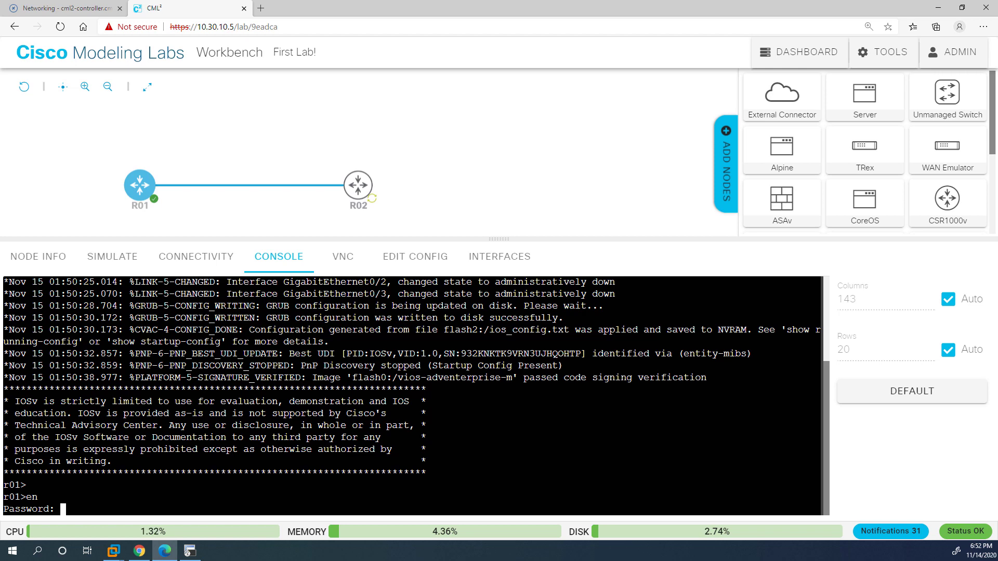
key(Return)
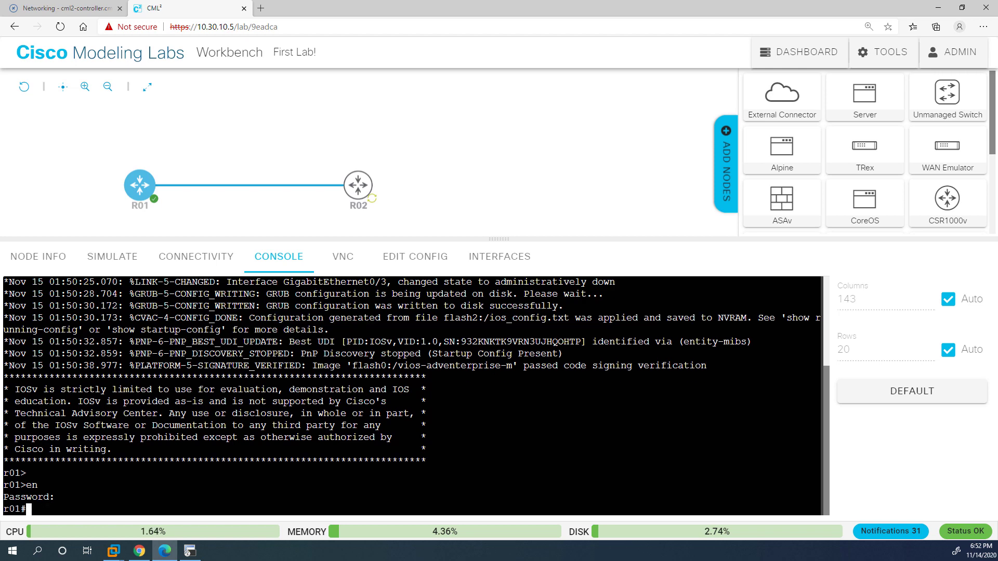
key(Return)
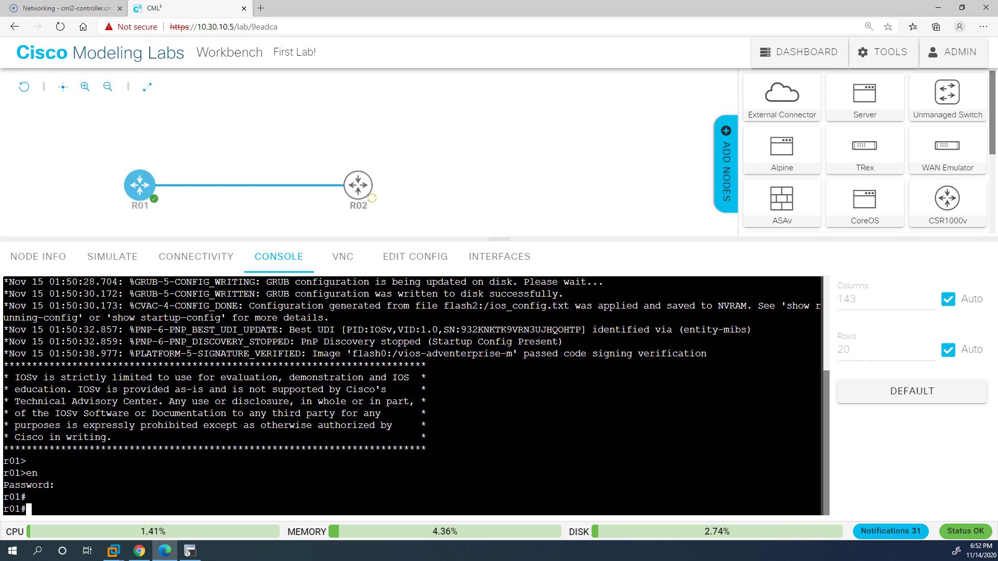
text(sh ver)
key(Return)
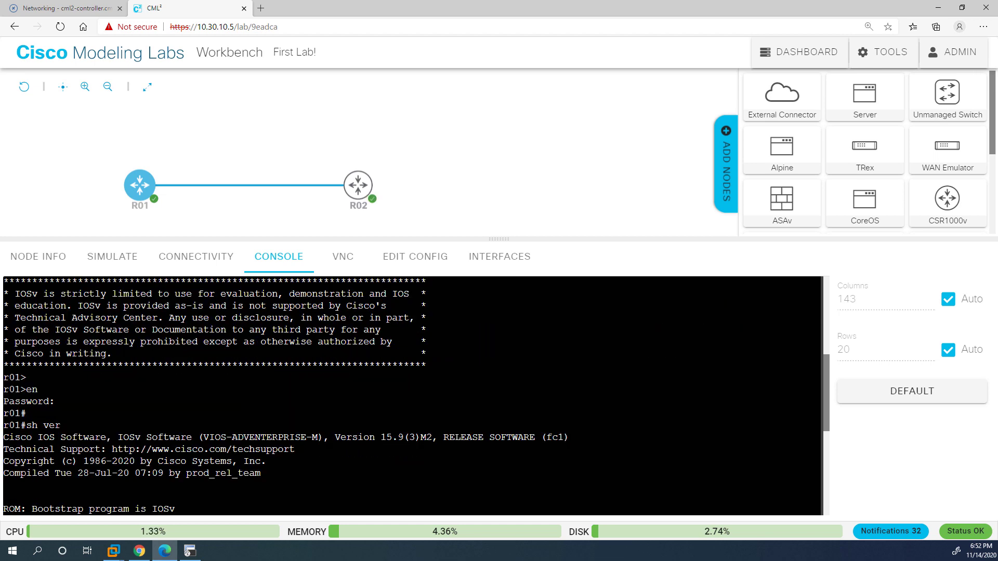
drag(380, 437, 397, 437)
scroll(413, 395, down, 7)
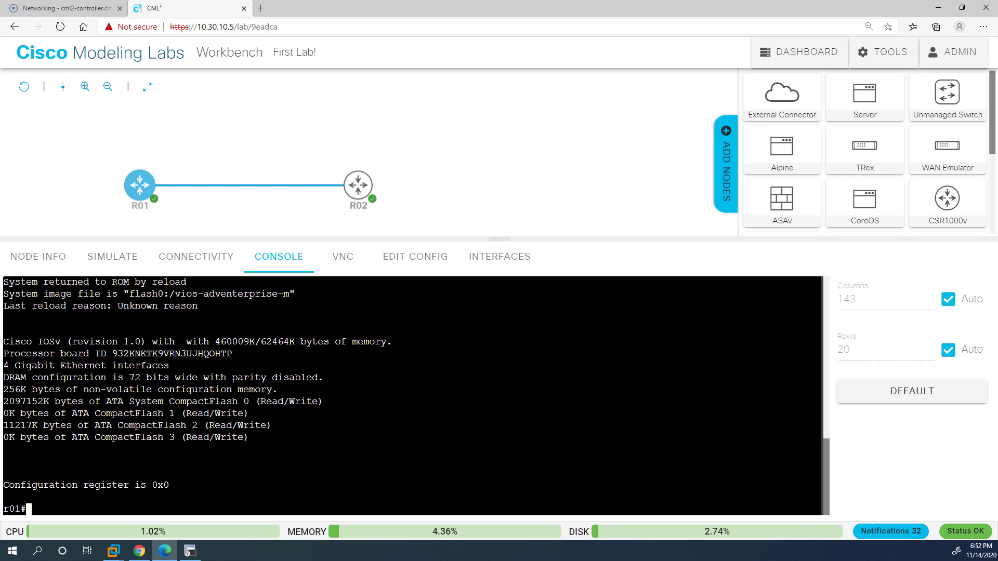
Enter configuration mode on R01 and try listing crypto subcommands.
text(conf t)
key(Return)
text(cry)
key(Tab)
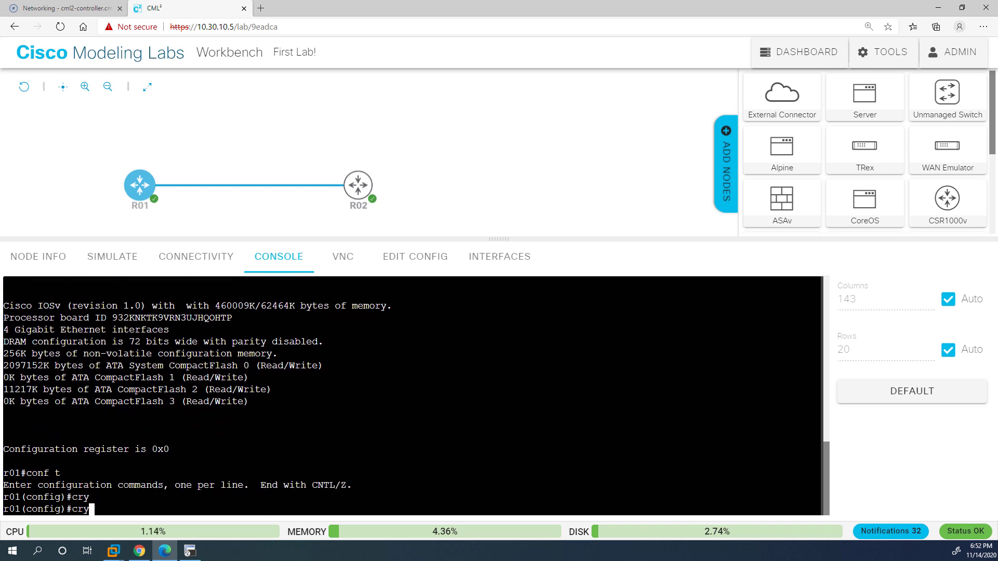
text(??)
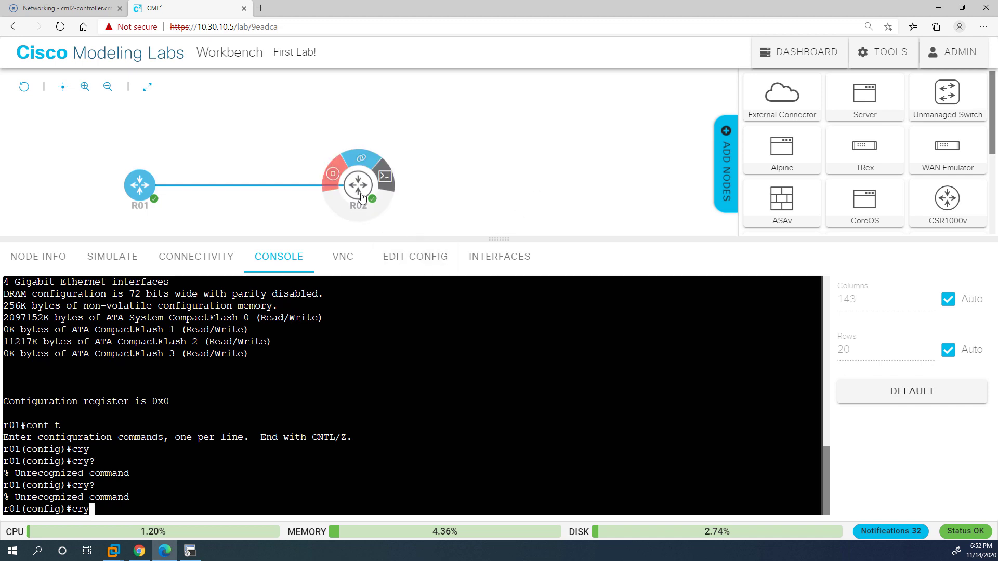
On R02's console, enter privileged mode and run 'sh ver | in 15' showing 15.8(3)M2.
click(383, 182)
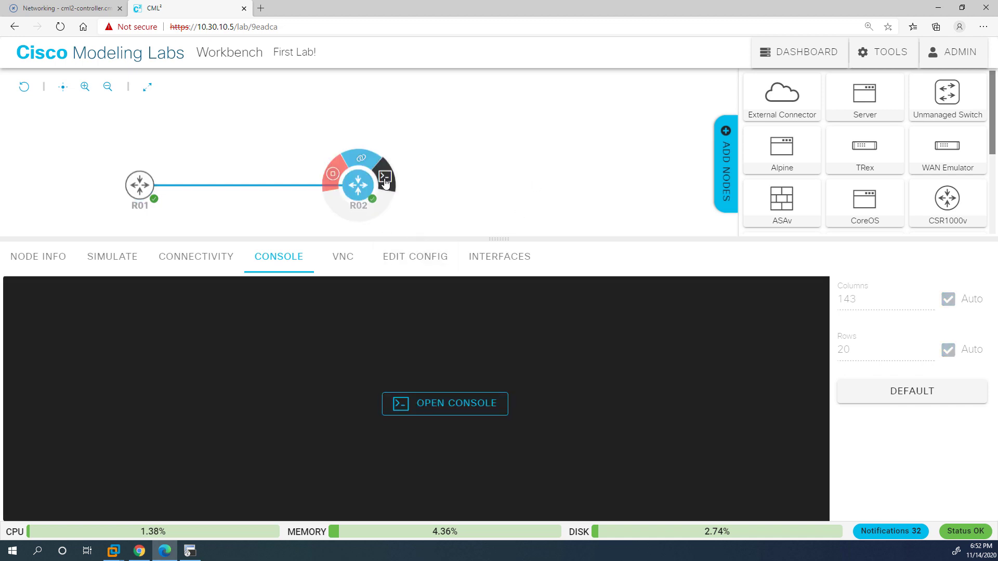
click(437, 409)
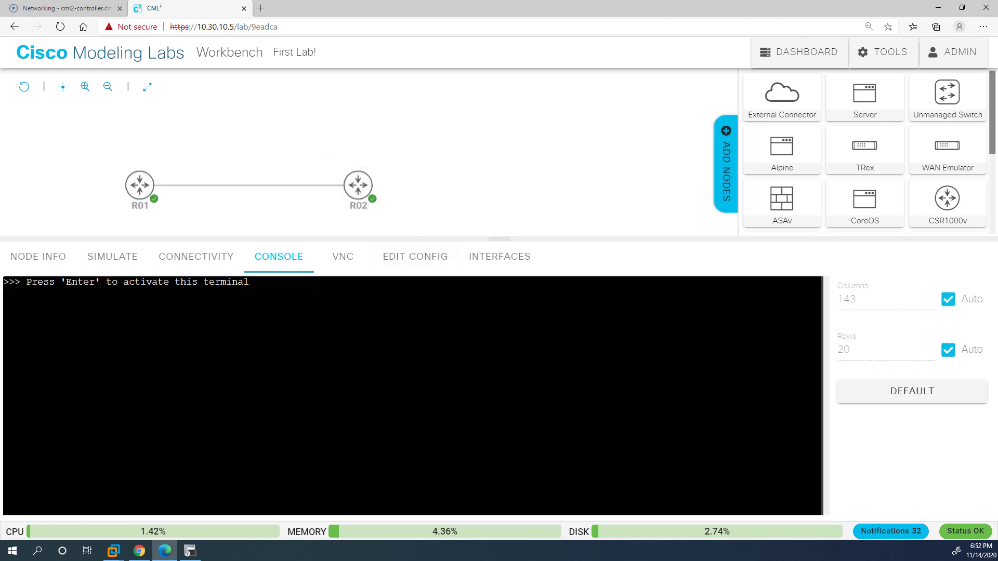
key(Return)
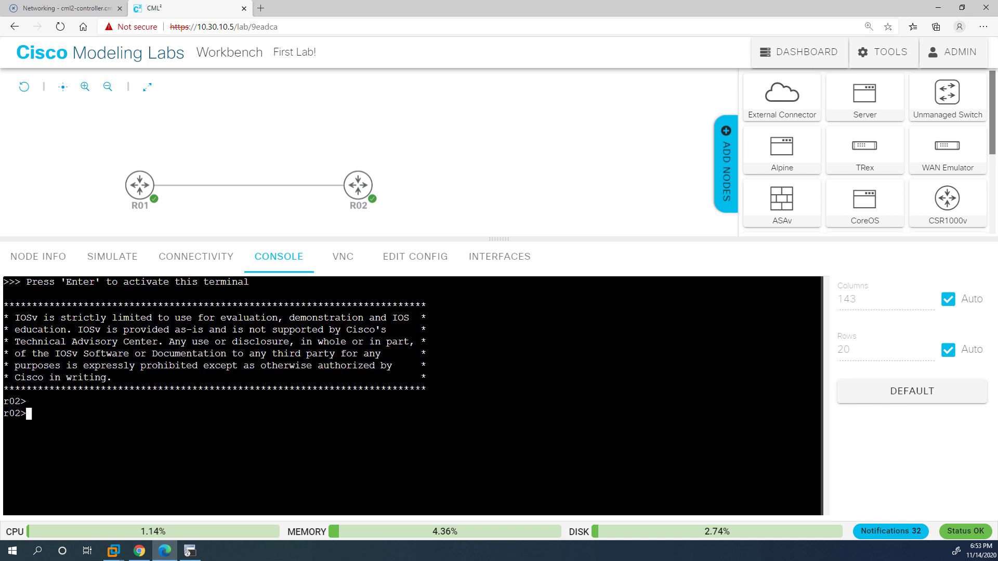
text(en)
key(Return)
key(Return)
text(s)
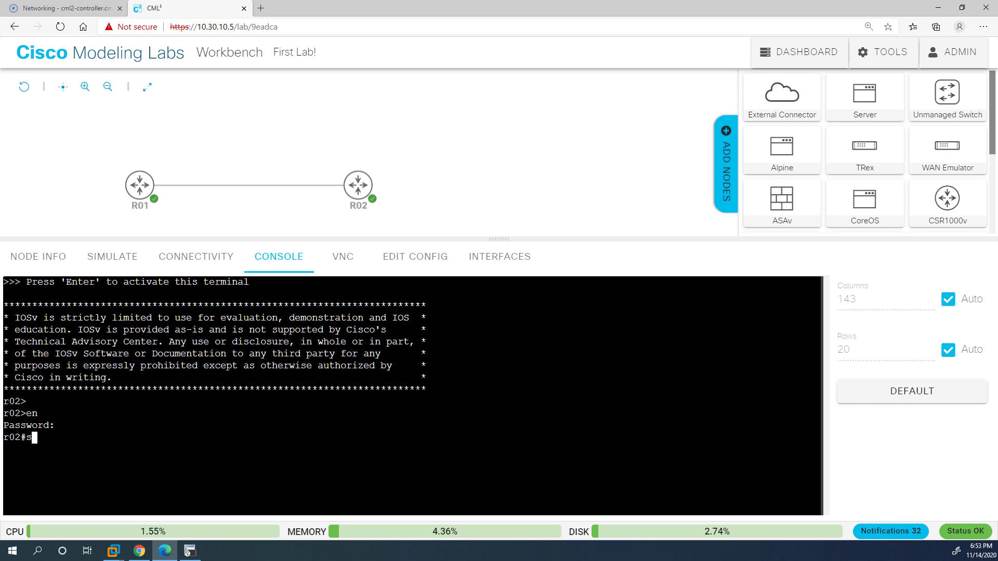
text(h ver | in 15)
Enter configuration mode on R02 and list the crypto subcommands with 'crypto ?'.
key(Return)
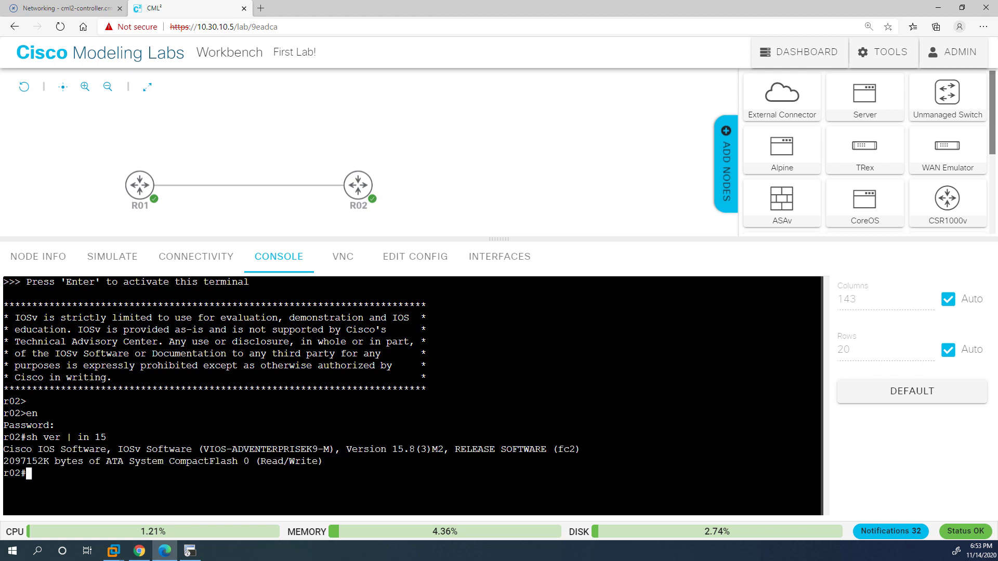
text(conf t)
key(Return)
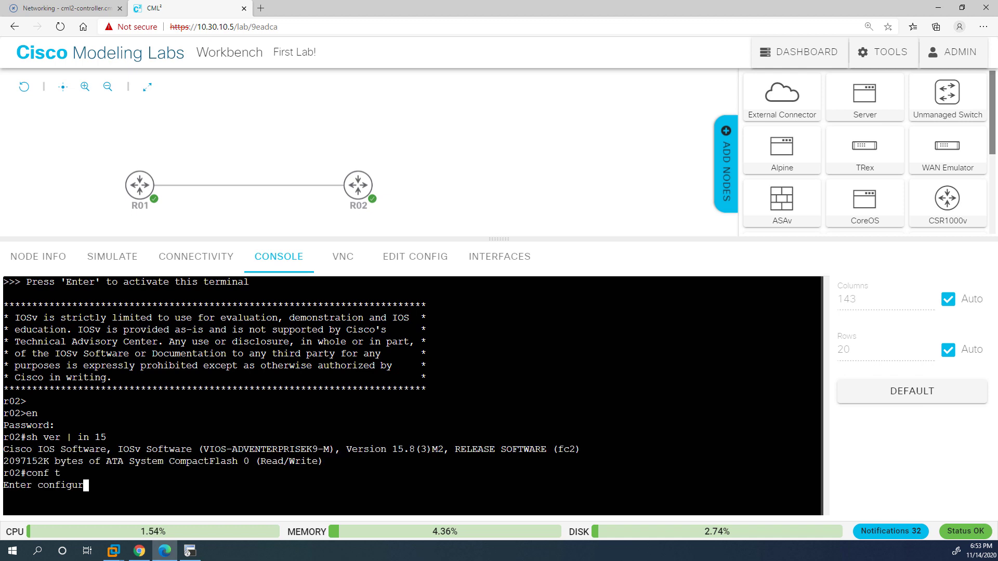
text(cry)
key(Tab)
text(?)
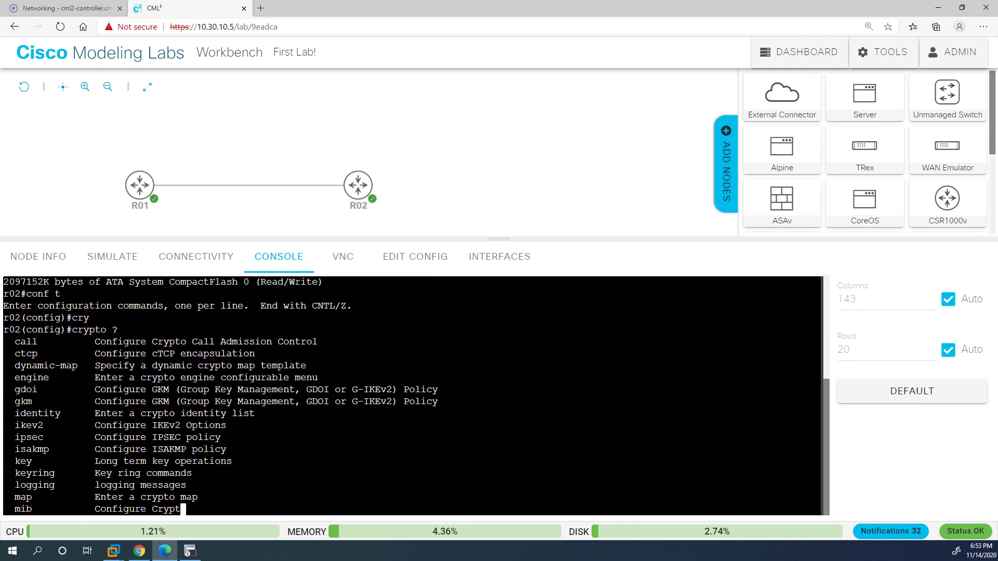
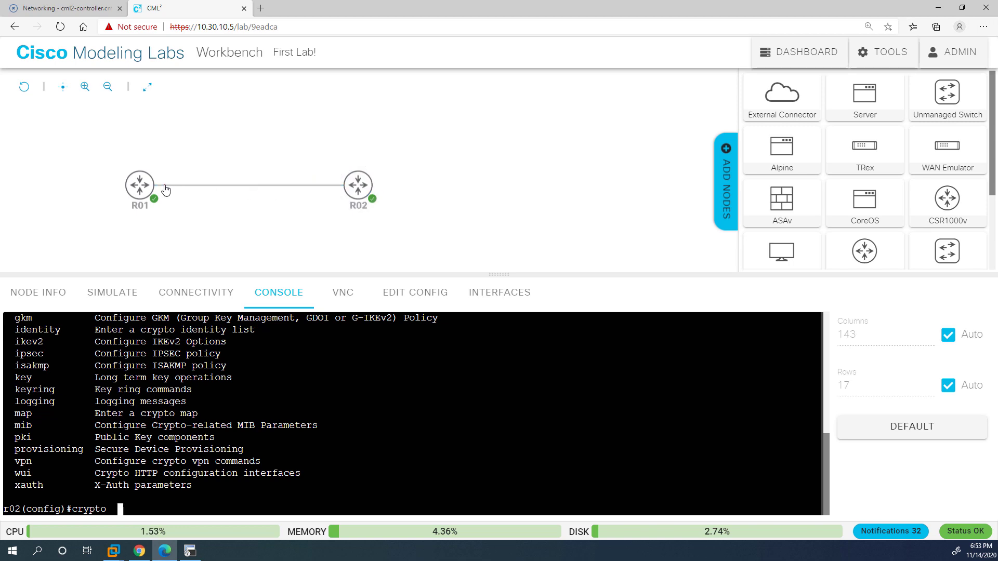
Create a second R01–R02 link using GigE0/1 on both routers.
mouse_move(155, 186)
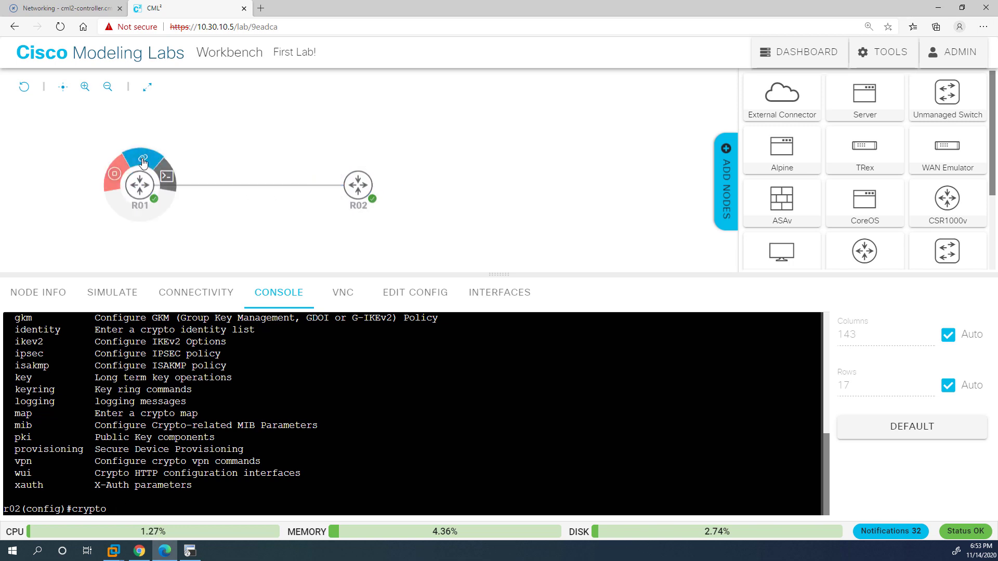
click(143, 163)
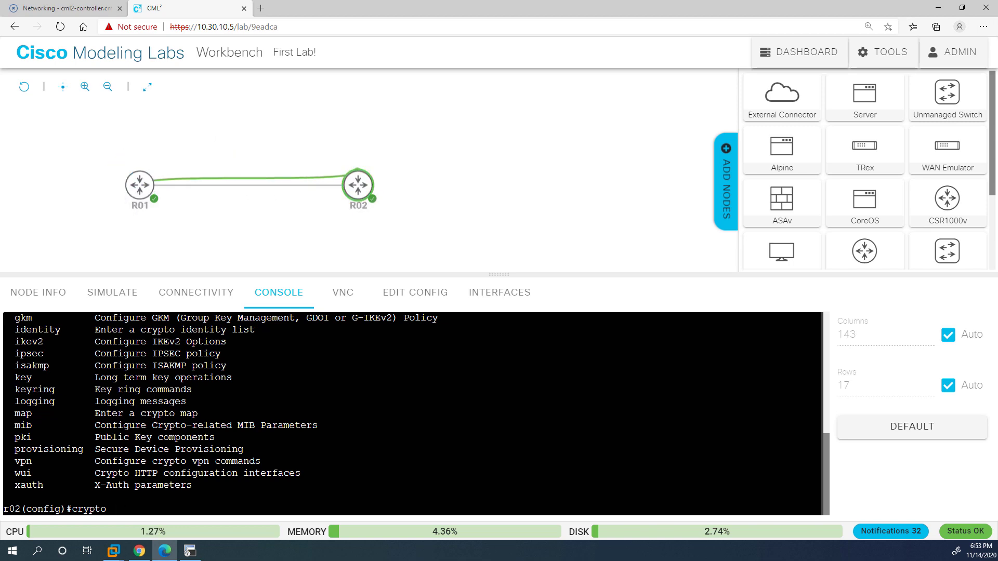
click(358, 185)
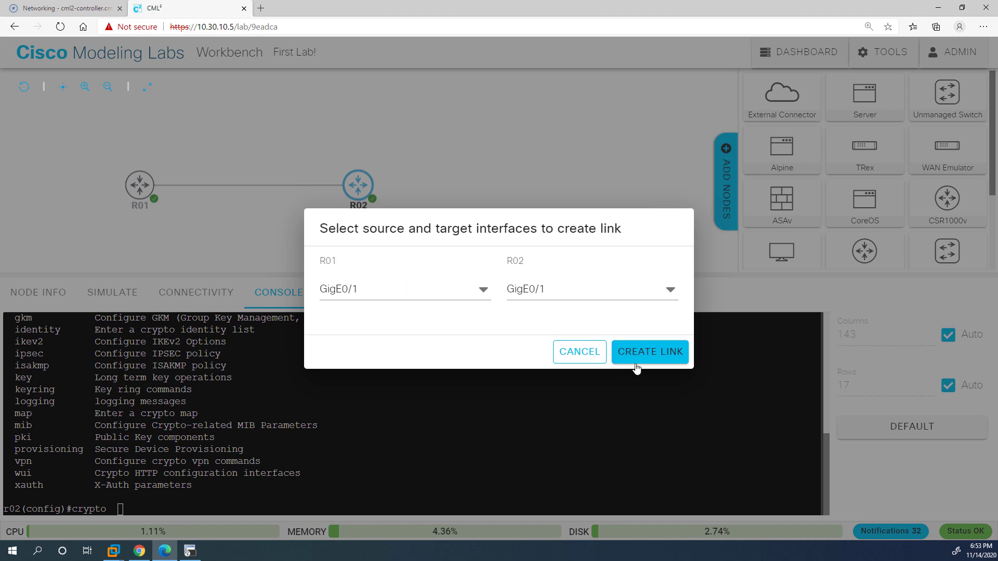
click(636, 366)
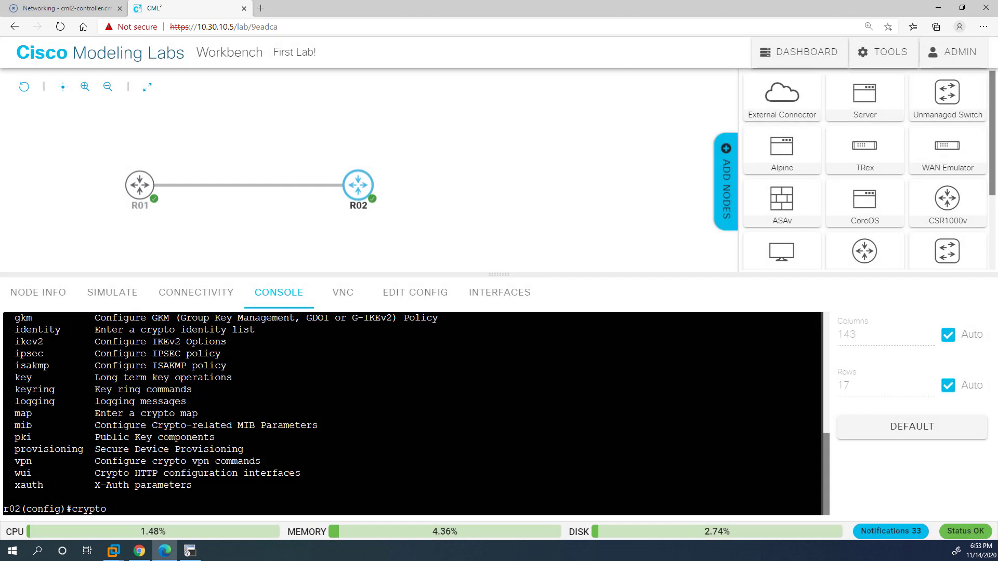
On R02's console, clear the leftover text and run 'do sh ip int br' for an interface summary.
key(BackSpace)
key(BackSpace)
key(BackSpace)
key(BackSpace)
key(BackSpace)
key(BackSpace)
key(BackSpace)
text(do sh ip tin br)
key(Return)
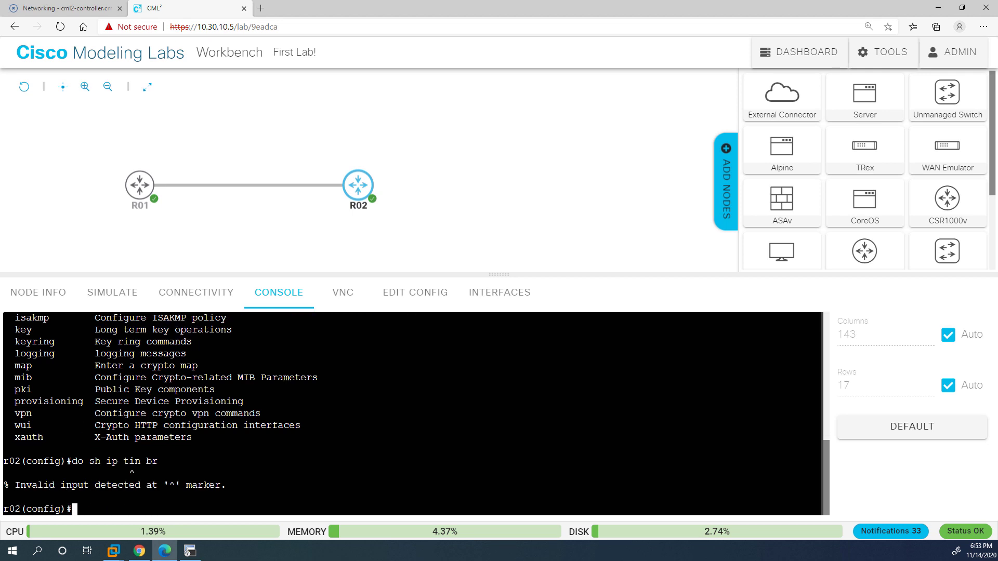
text(do sh ip tin br)
key(Return)
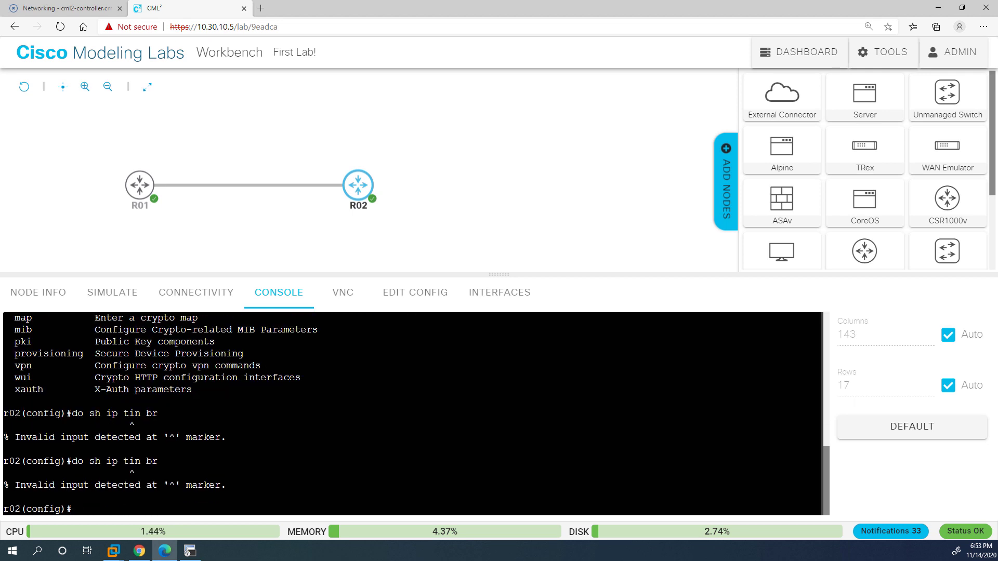
text(do sh ip itn br)
key(BackSpace)
key(BackSpace)
key(BackSpace)
key(BackSpace)
key(BackSpace)
text(nt br)
key(Return)
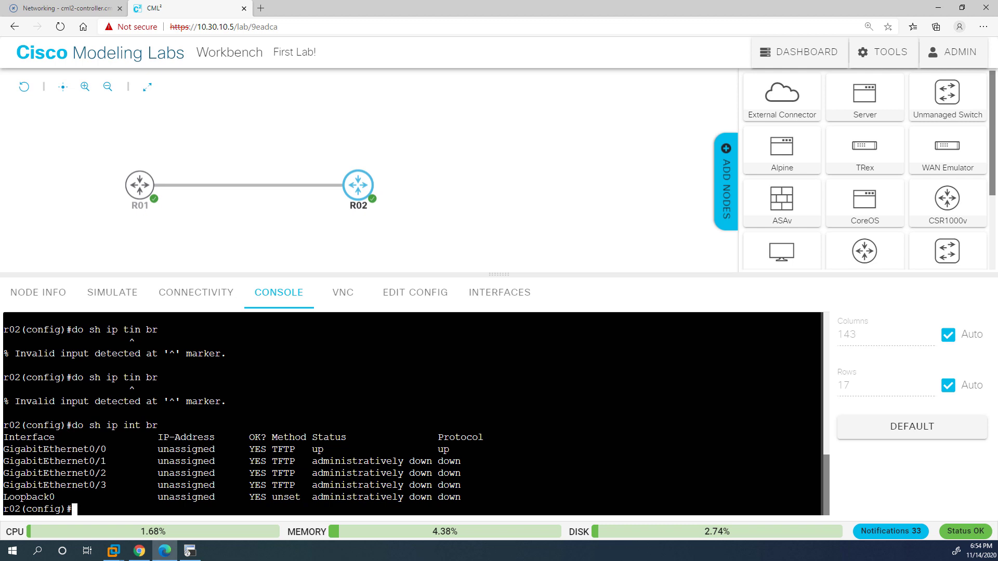
Enable R02's GigabitEthernet0/1 with 'int g0/1' and 'no shut'.
text(int g0/1)
key(Return)
text(no shtu)
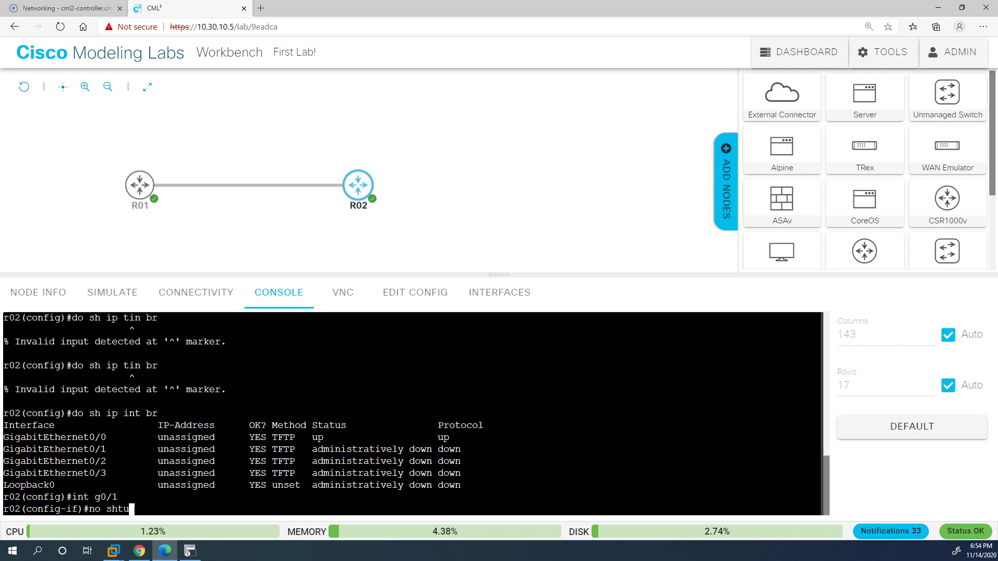
key(BackSpace)
key(BackSpace)
text(ut)
key(Return)
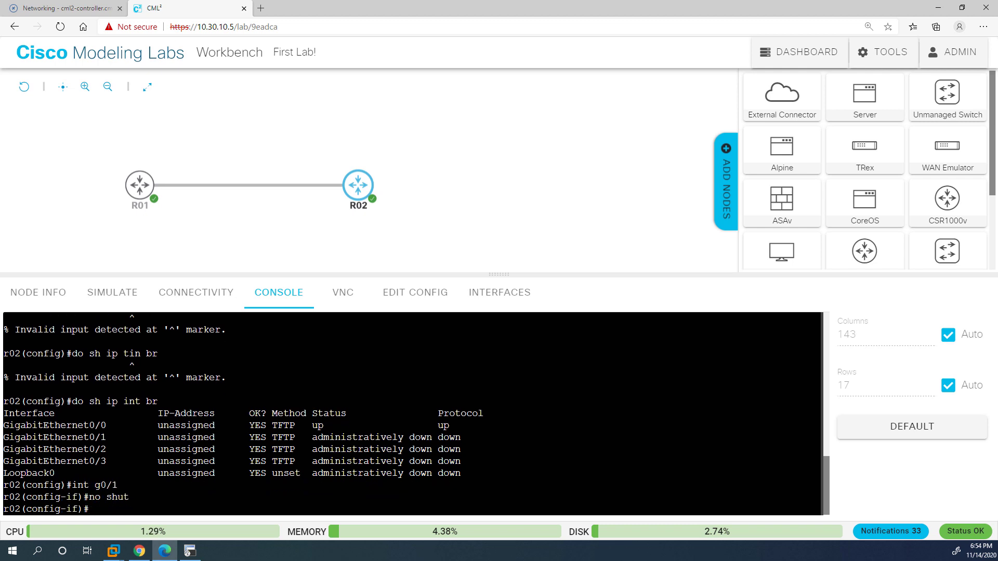
click(140, 185)
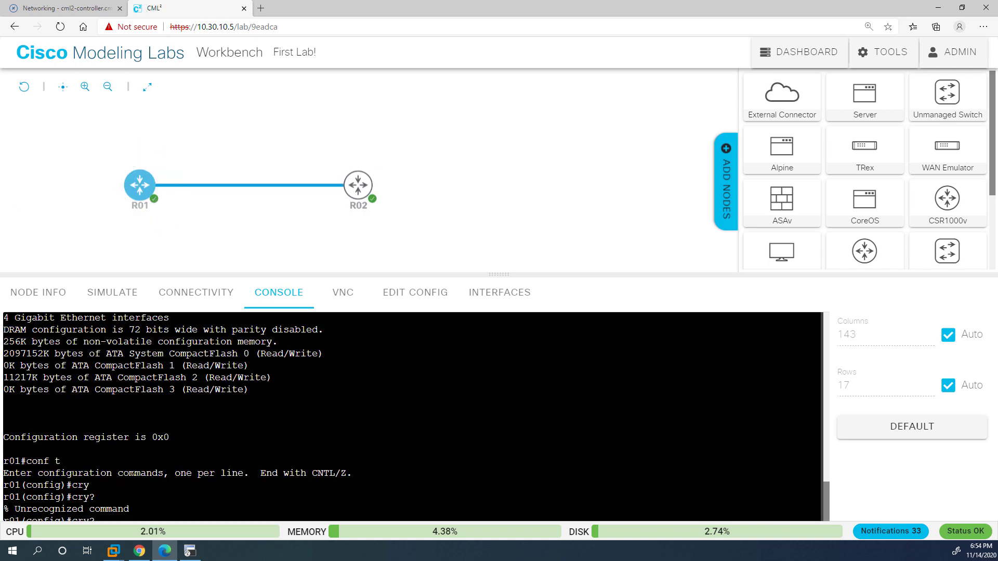
On R01, enable g0/1, check CDP neighbours, and assign 10.1.2.1 255.255.255.0.
text(int g0/1)
key(Return)
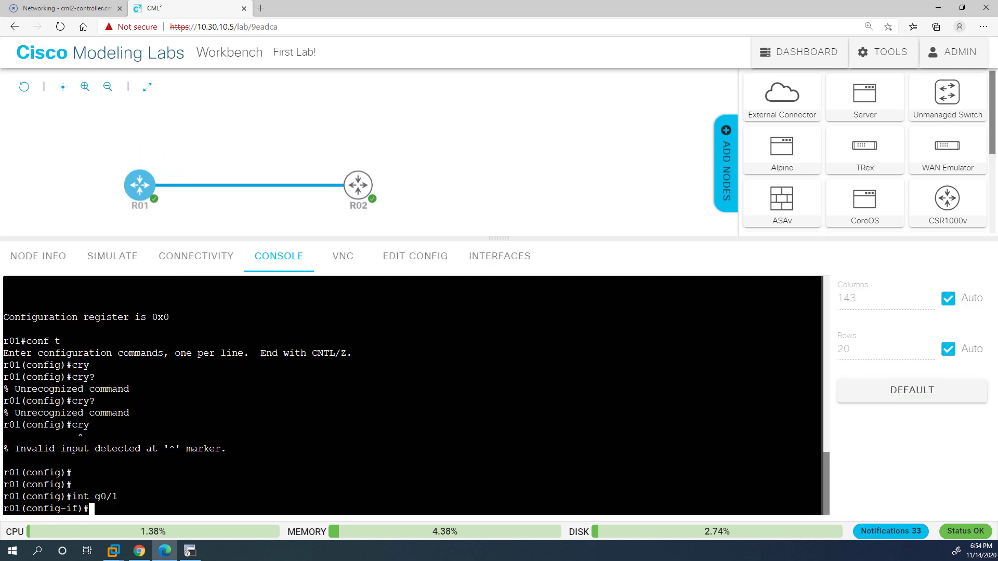
text(no shut)
key(Return)
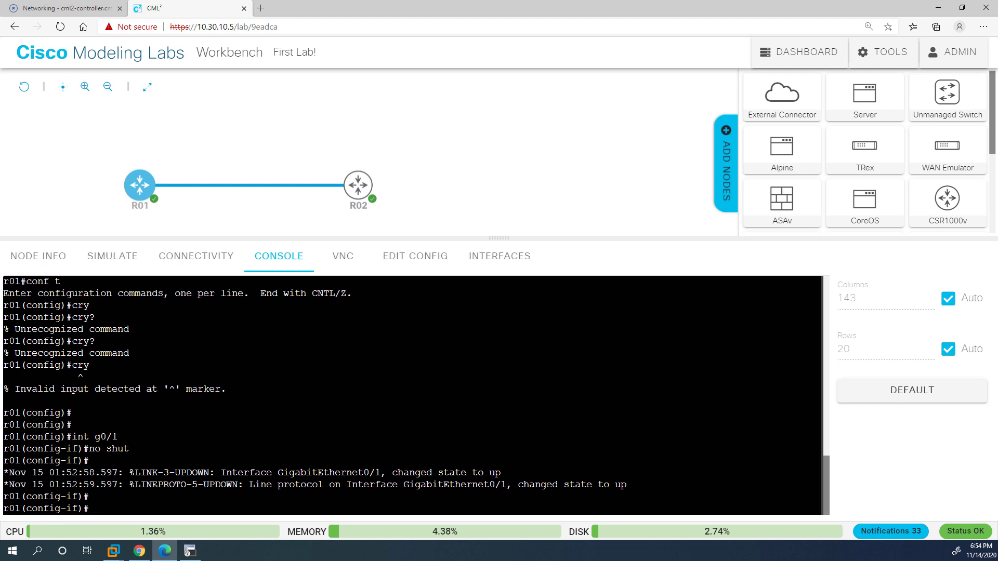
text(do sh cdp ne)
key(Return)
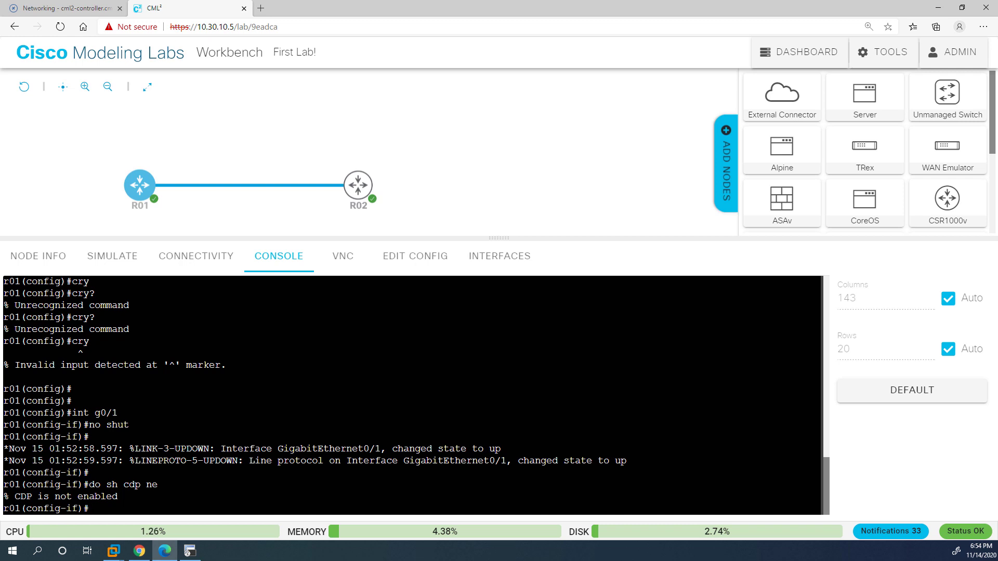
text(ip add 10.1.2.1 255.255.255.0)
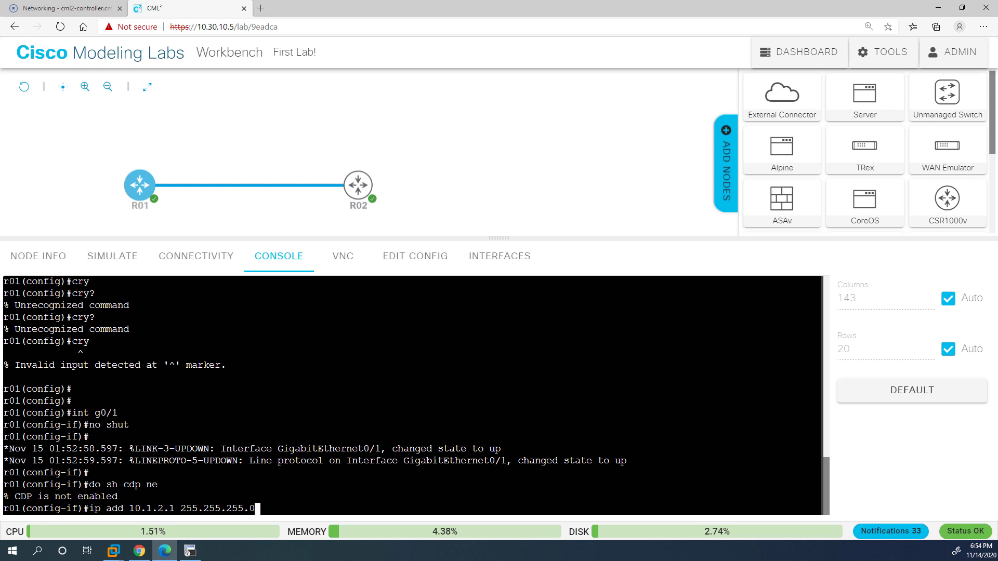
key(Return)
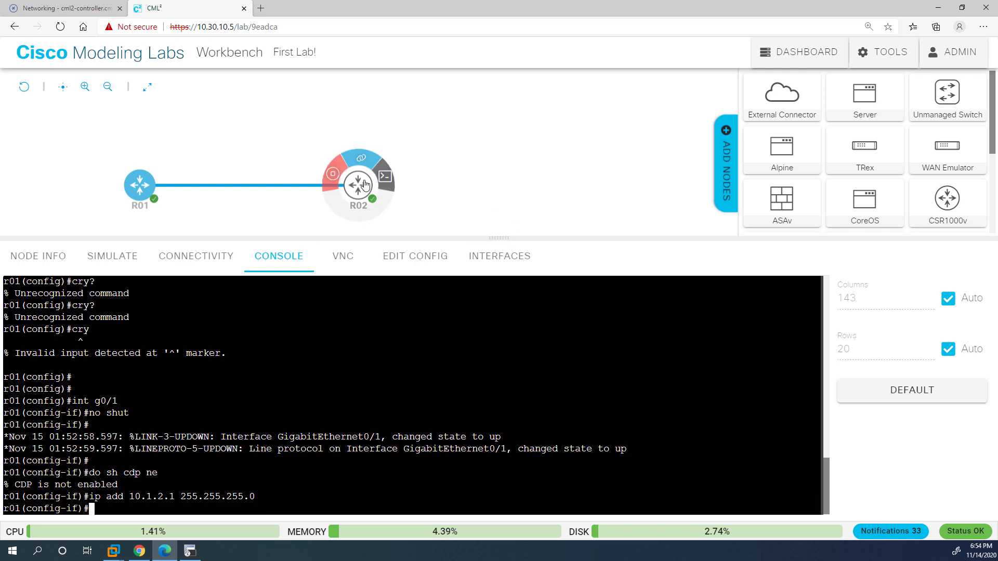
Give R02's g0/1 address 10.1.2.2/24 and put it in OSPF 1 area 0.
click(358, 185)
key(Return)
key(Return)
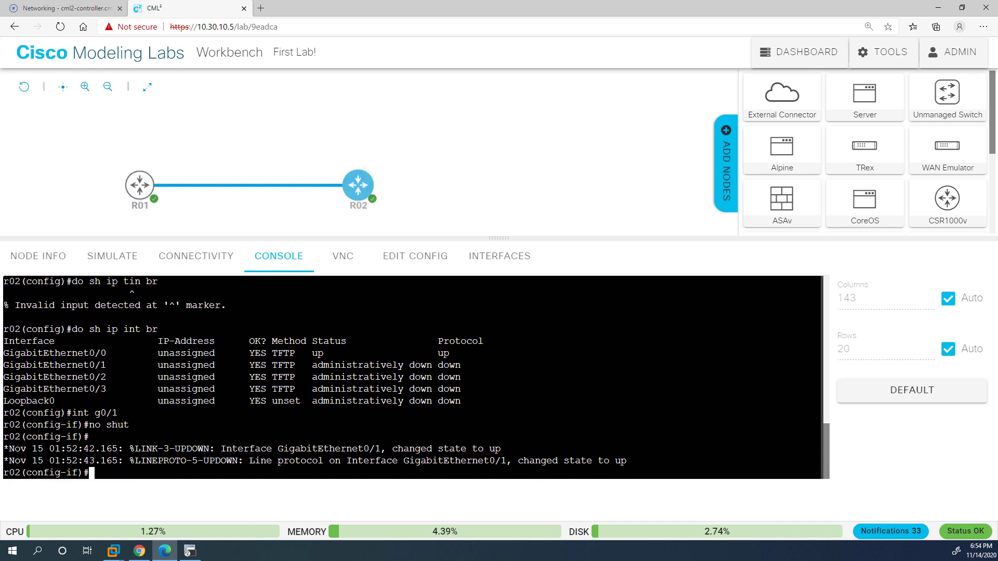
text(ip ad)
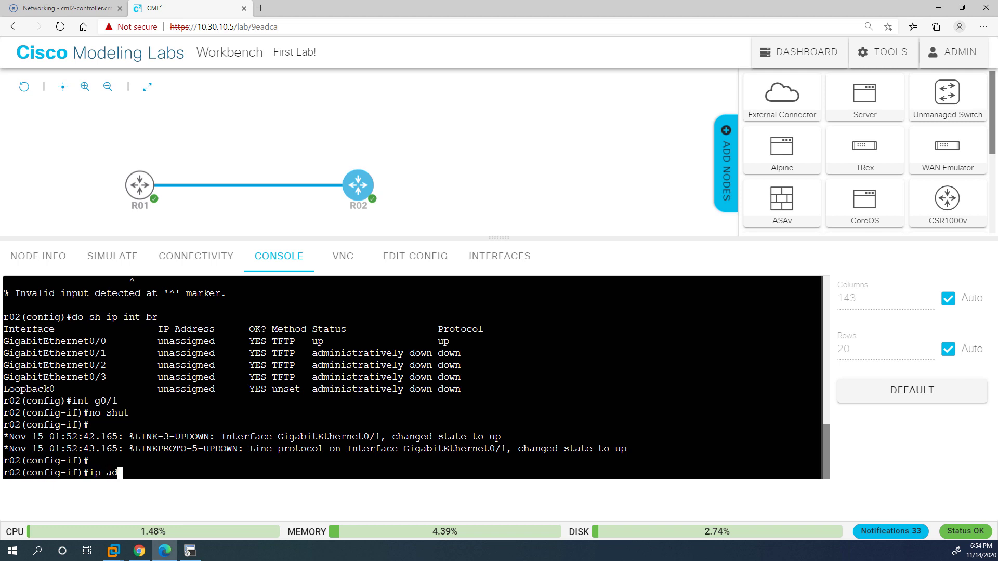
text(d 10.1.2.2 255.255.255.0)
key(Return)
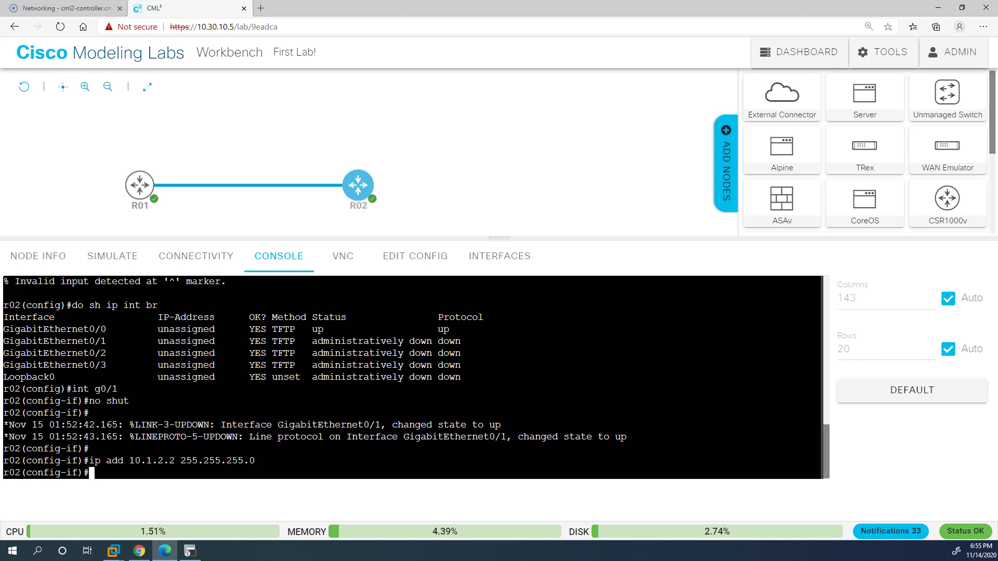
text(ip ospf)
key(BackSpace)
key(BackSpace)
key(BackSpace)
key(BackSpace)
key(BackSpace)
text(ospf 1 area 0)
key(Return)
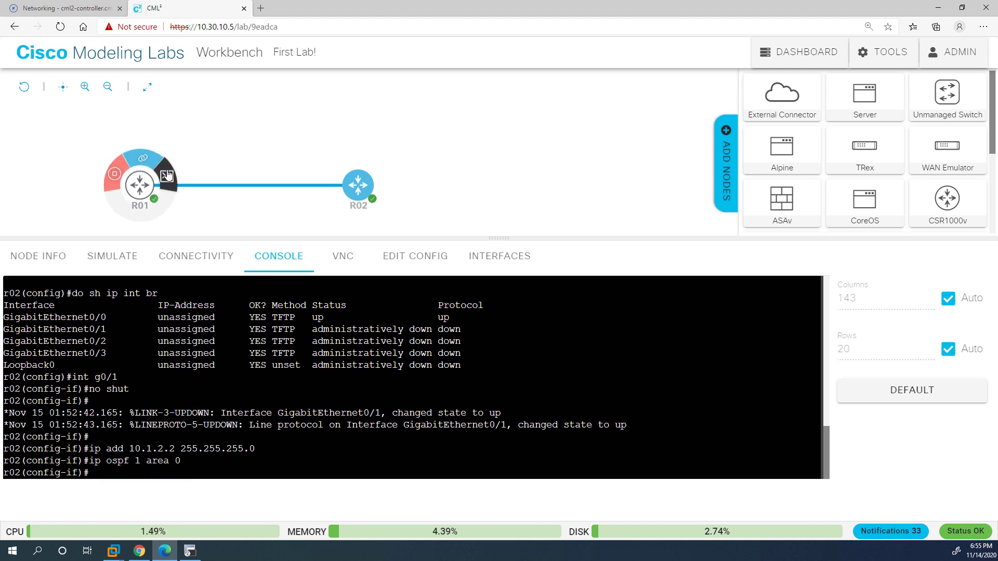
Add R01's g0/1 to OSPF area 0 with 'ip ospf 1 area 0'.
click(151, 185)
text(ip ospf 1 area 0)
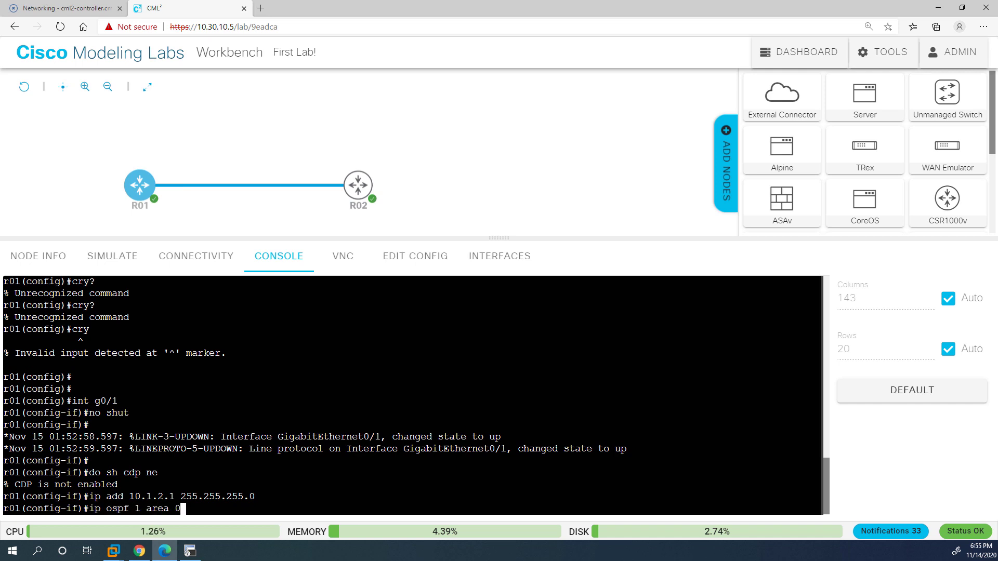
key(Return)
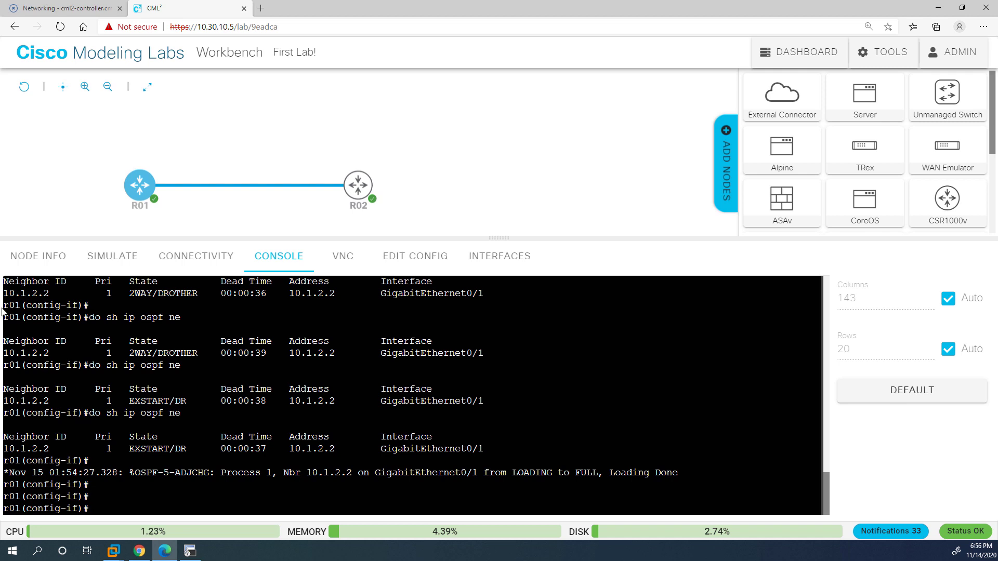
Capture packets on the R01–R02 GigabitEthernet0/1 link and download the pcap file.
click(250, 151)
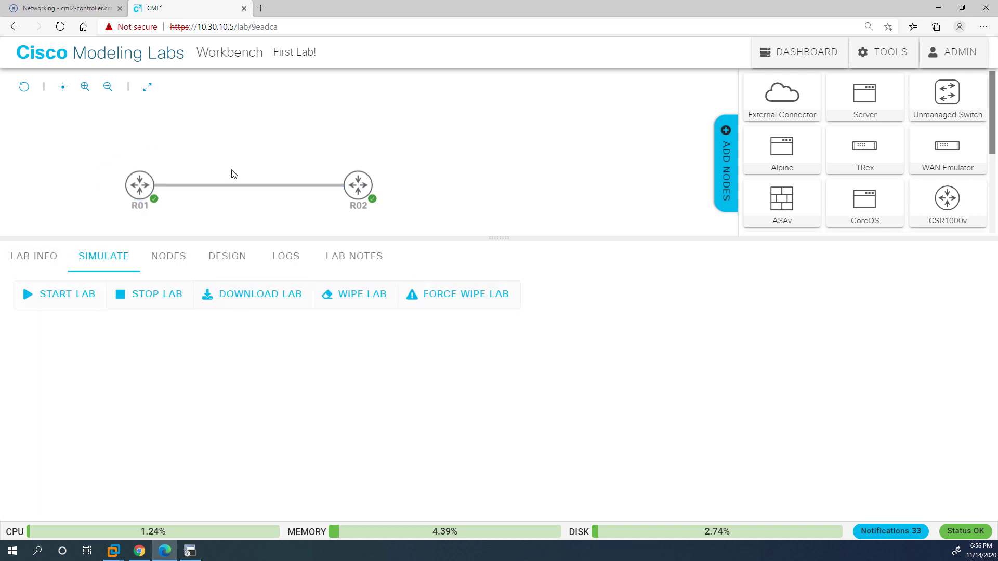
click(229, 186)
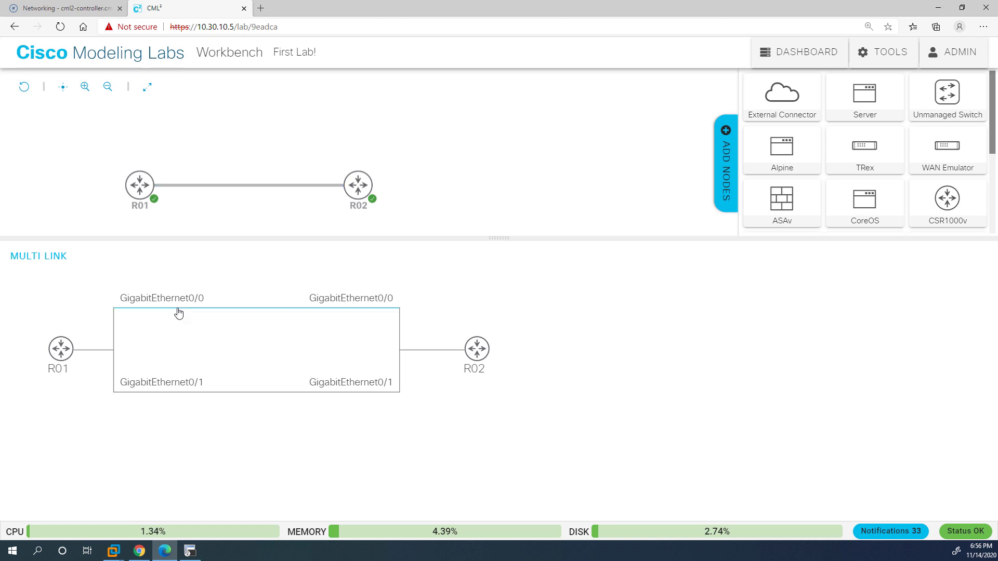
click(193, 392)
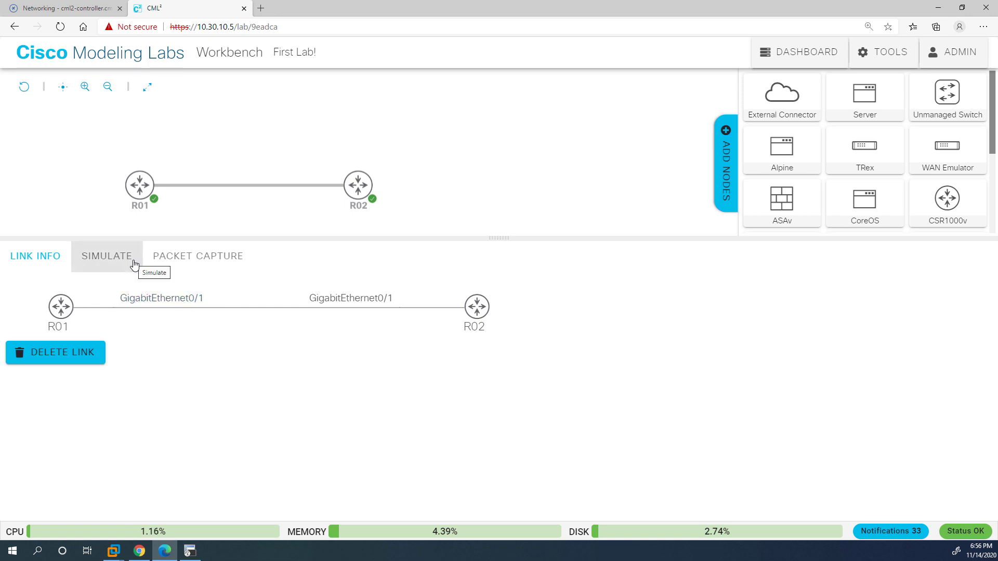
click(203, 269)
click(44, 302)
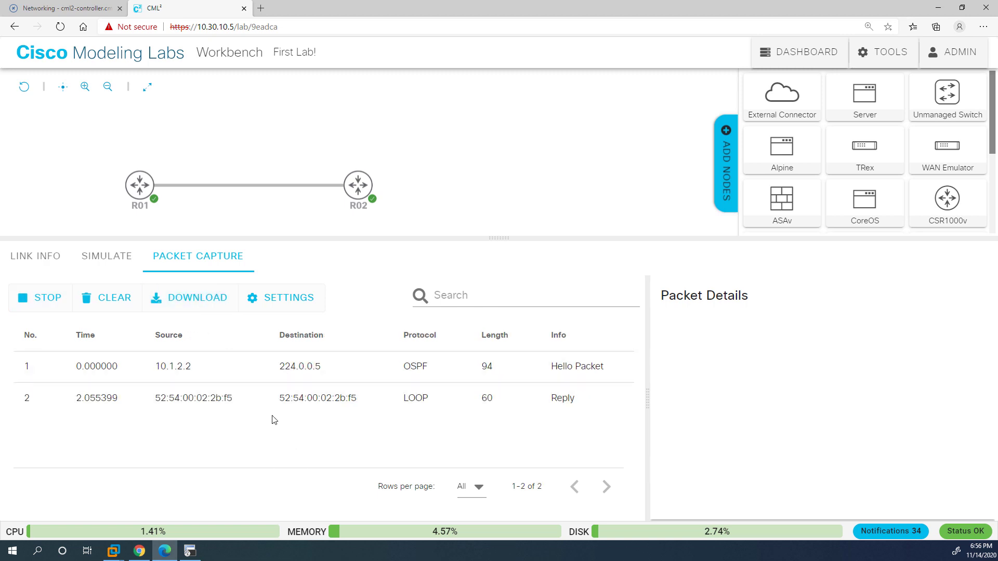
click(214, 306)
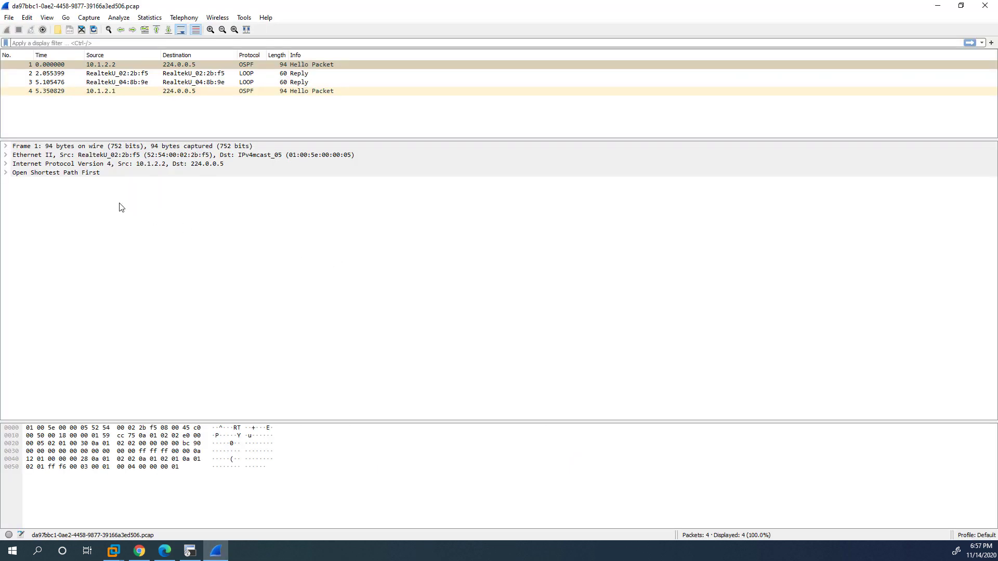
In Wireshark, inspect packet 4's OSPF Hello, expanding its Header, Hello Packet and LLS Data Block.
click(155, 92)
click(5, 173)
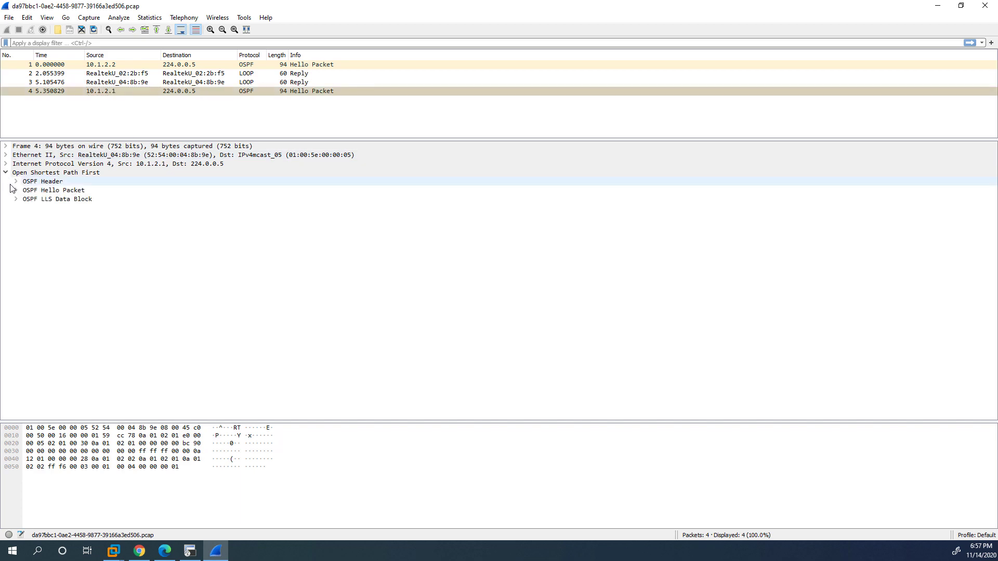
click(16, 199)
click(16, 190)
click(16, 181)
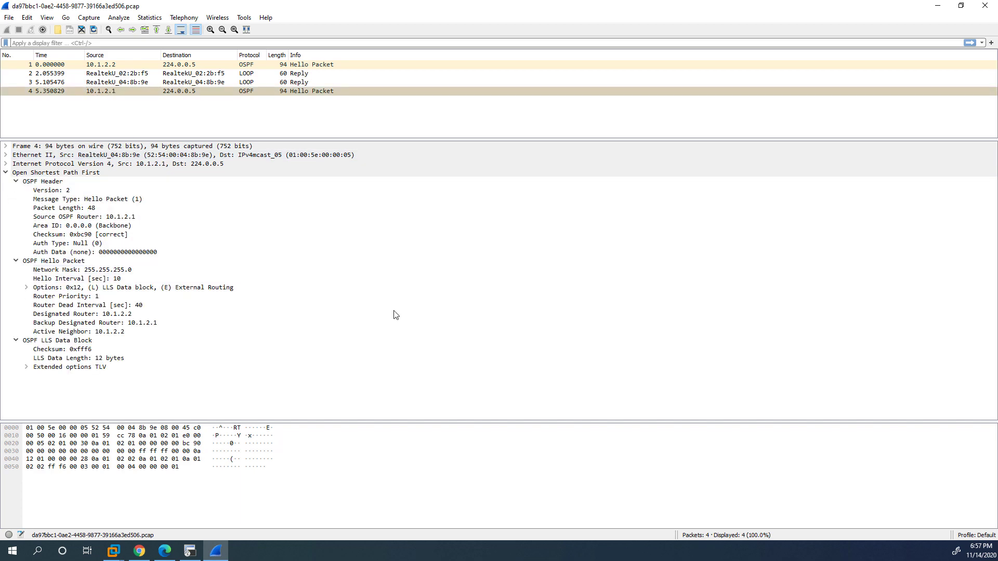
key(alt+Tab)
click(101, 269)
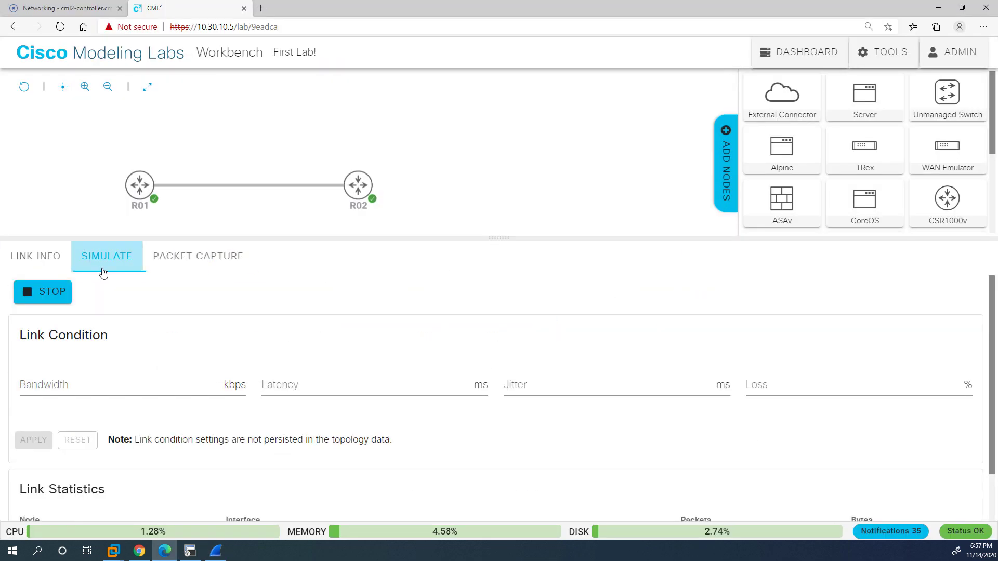
Limit the GigabitEthernet0/1 link's bandwidth to 5 kbps.
click(107, 390)
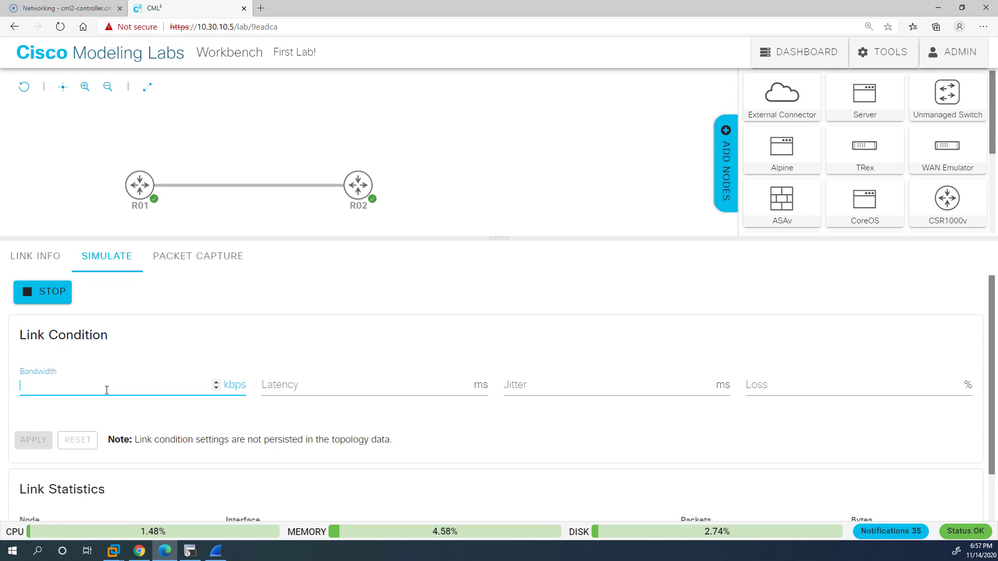
text(5)
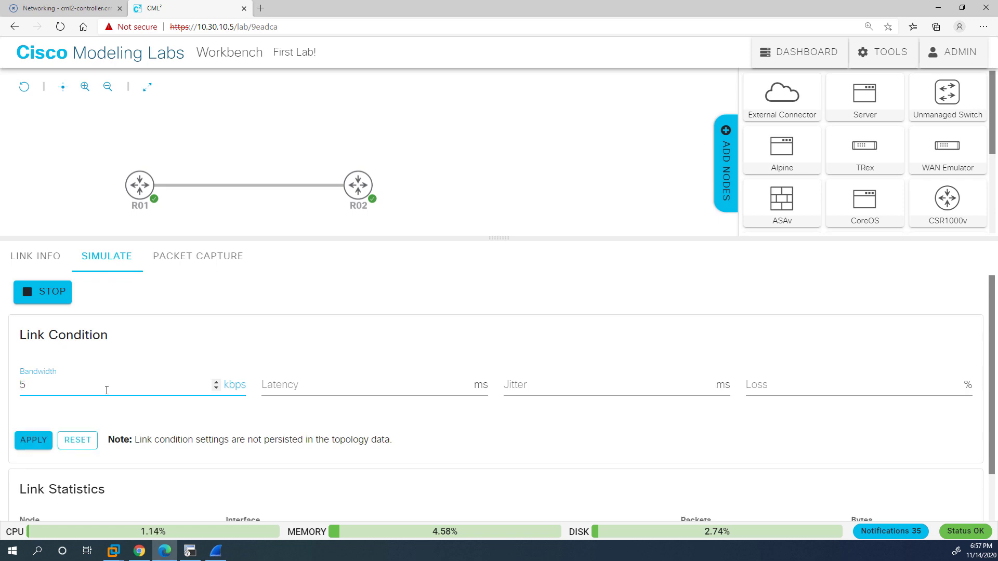
click(34, 440)
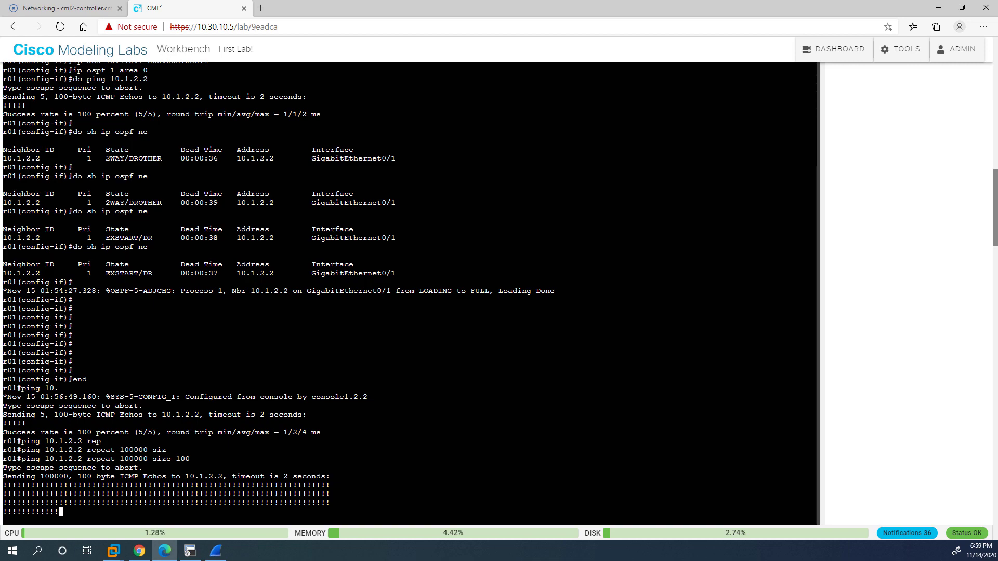
Reset the GigabitEthernet0/1 link's bandwidth limit back to none.
scroll(880, 253, up, 20)
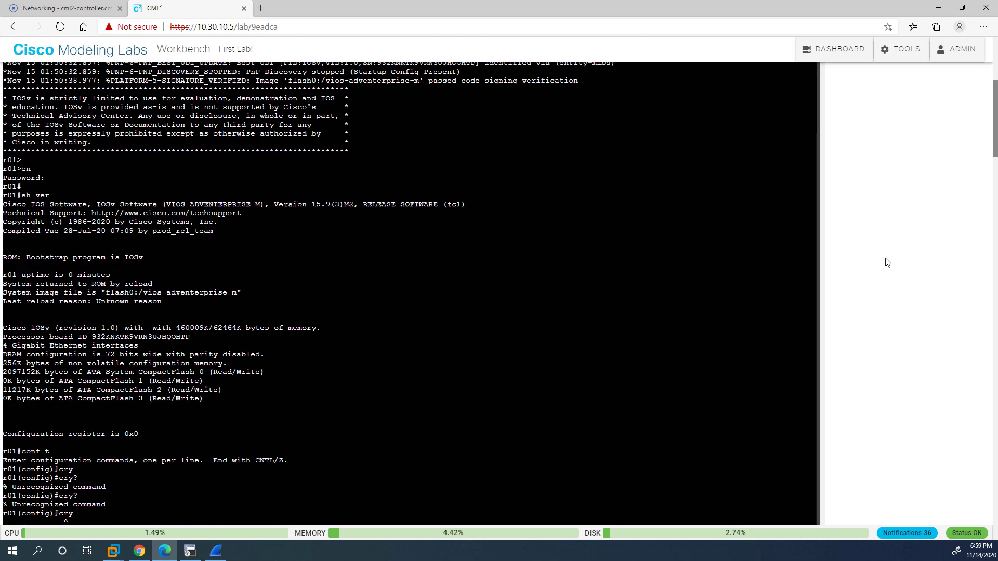
drag(500, 162, 501, 301)
click(217, 161)
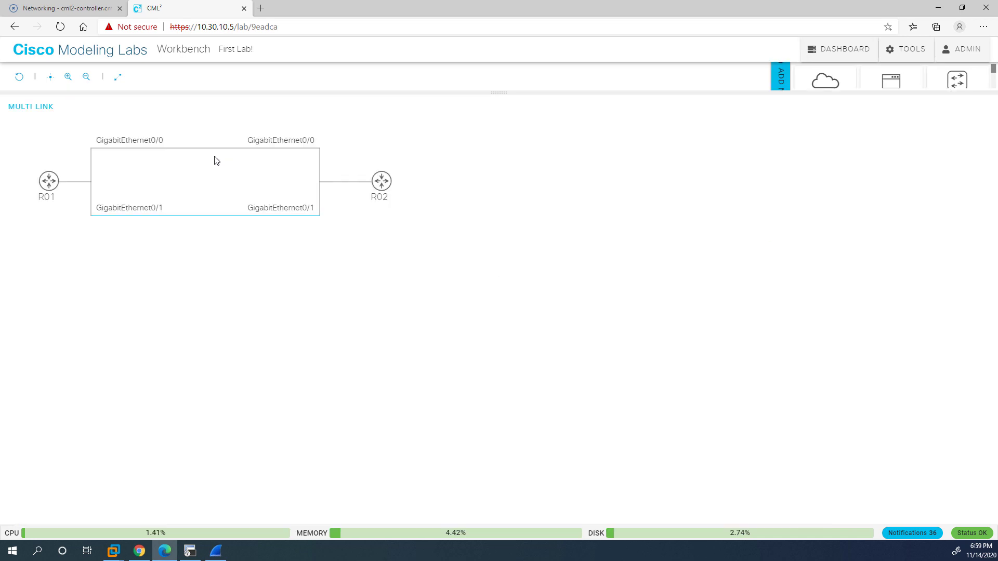
click(196, 217)
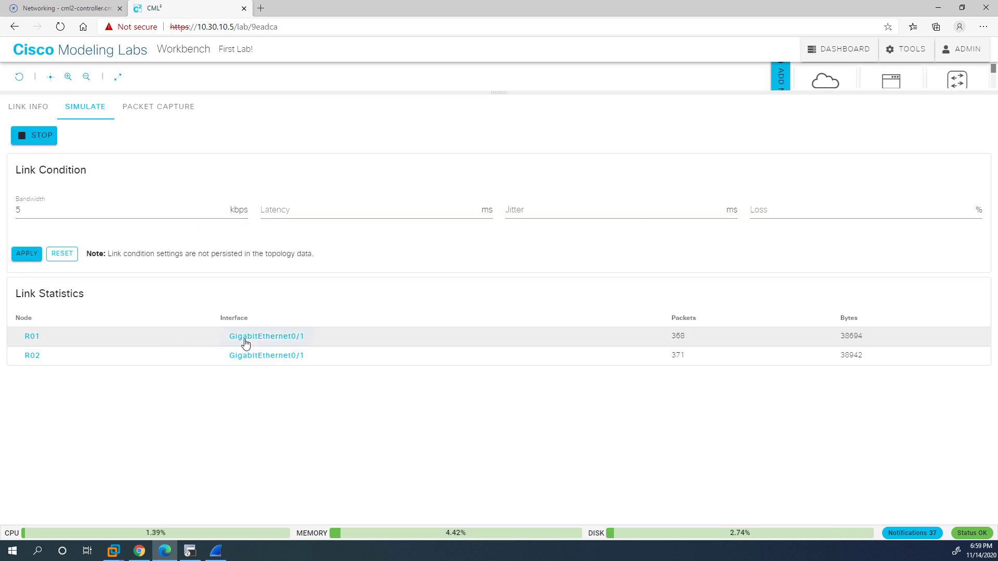
click(99, 214)
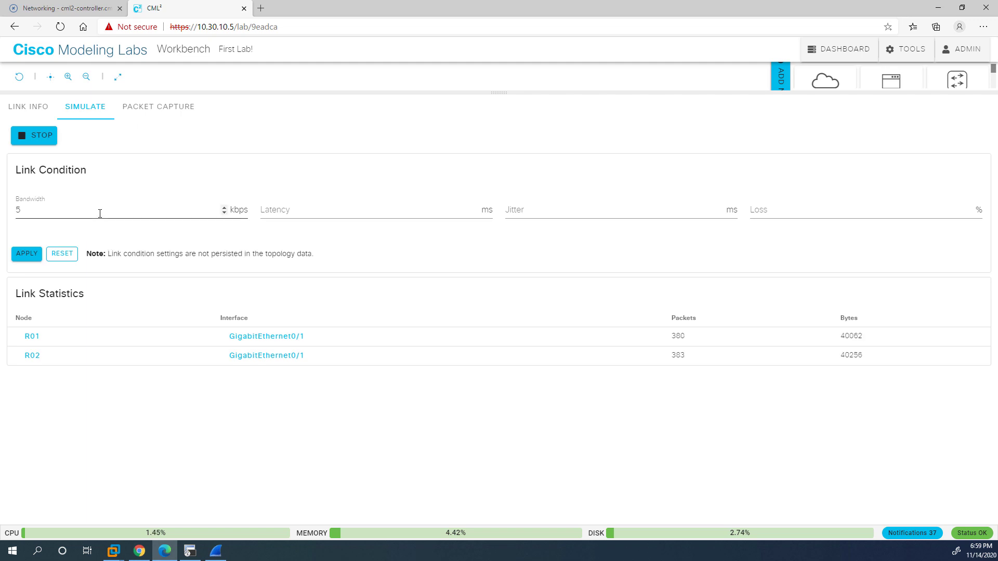
click(70, 254)
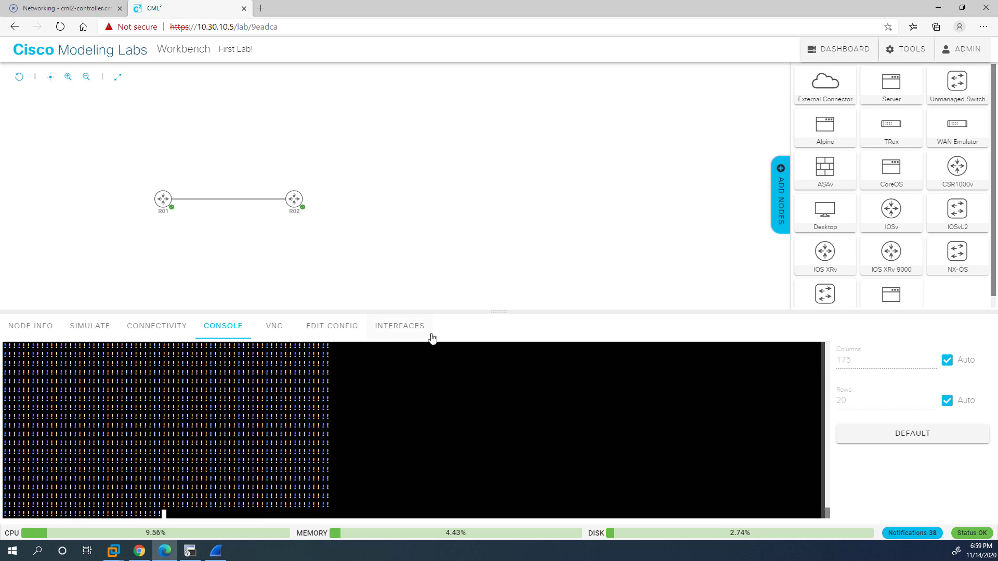
Delete the GigabitEthernet0/1 link between R01 and R02.
click(314, 212)
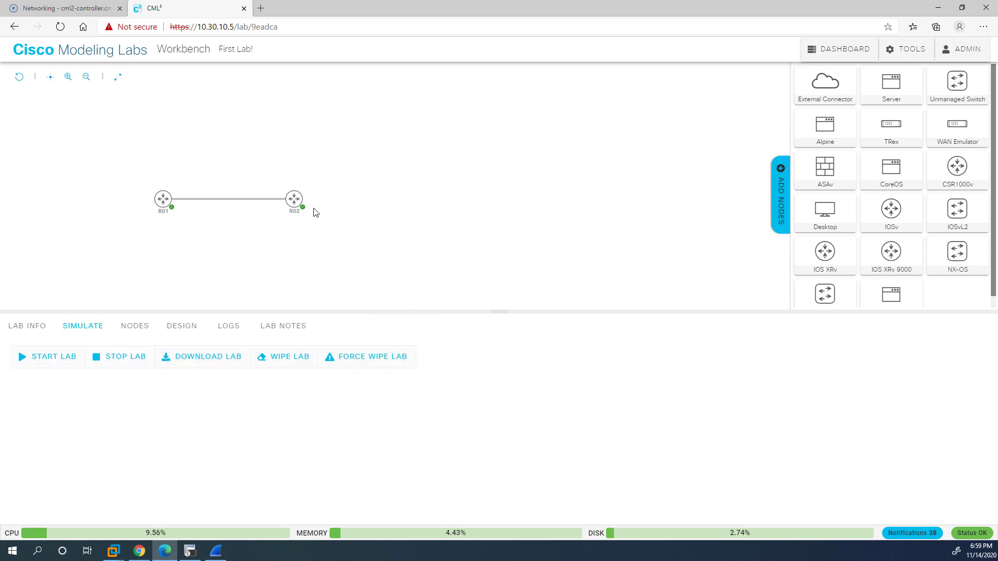
click(213, 201)
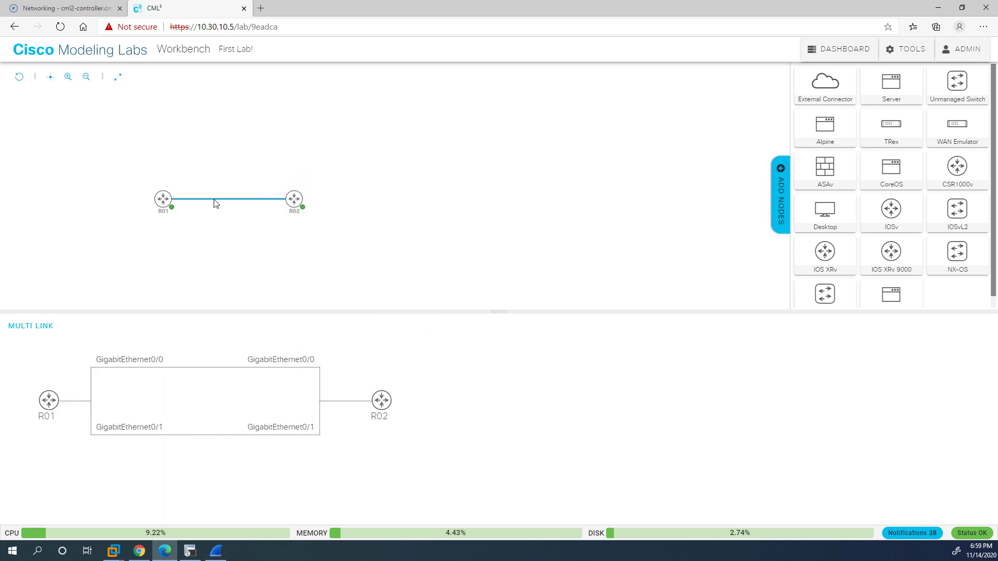
click(207, 437)
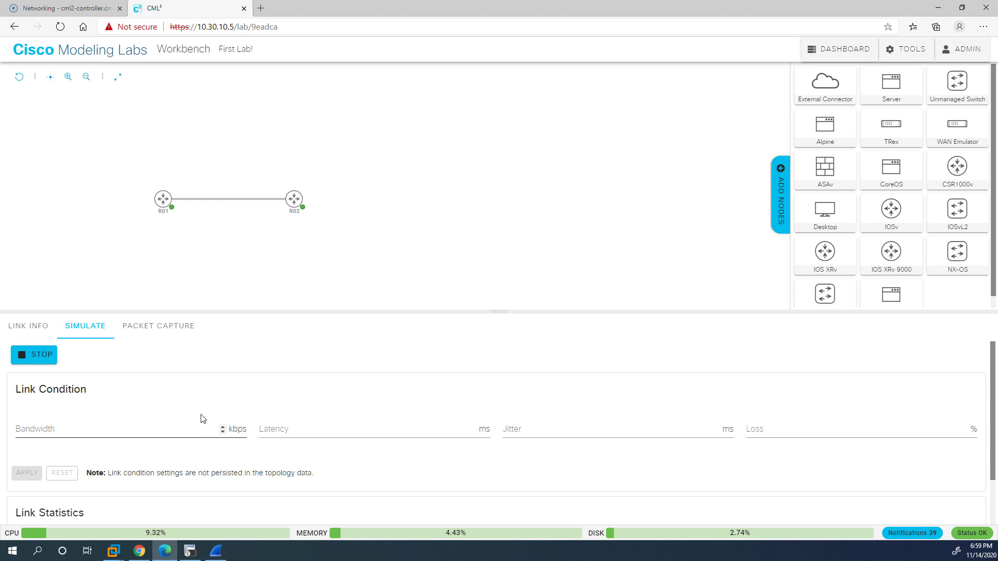
click(45, 328)
click(61, 408)
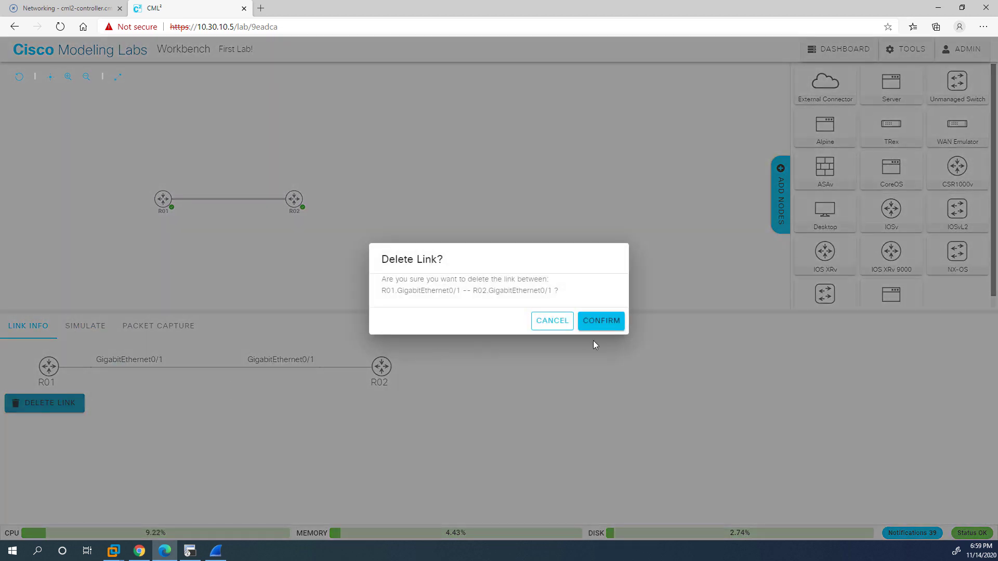
click(601, 321)
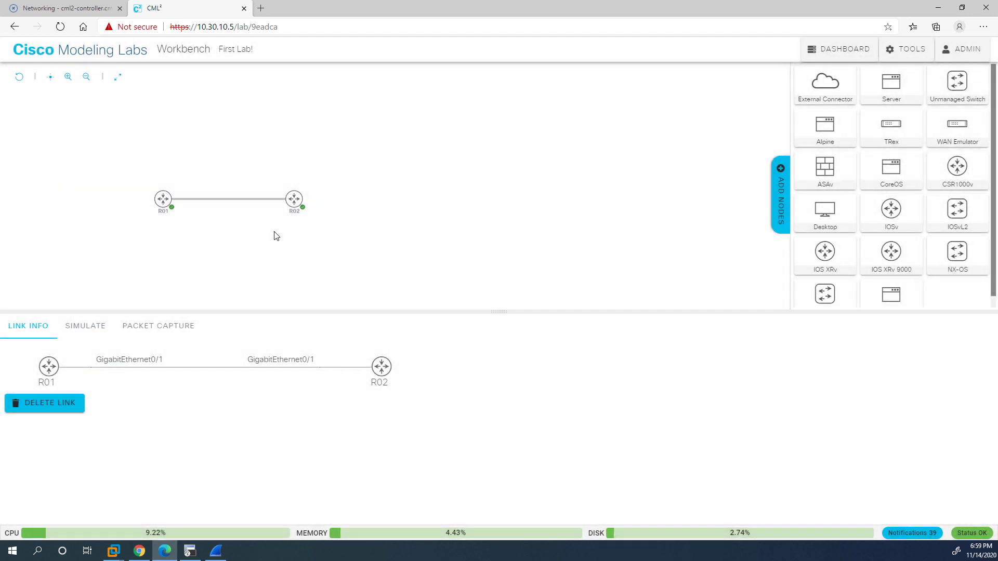
Delete the remaining GigabitEthernet0/0 link and bring up R02's console.
click(250, 203)
click(33, 406)
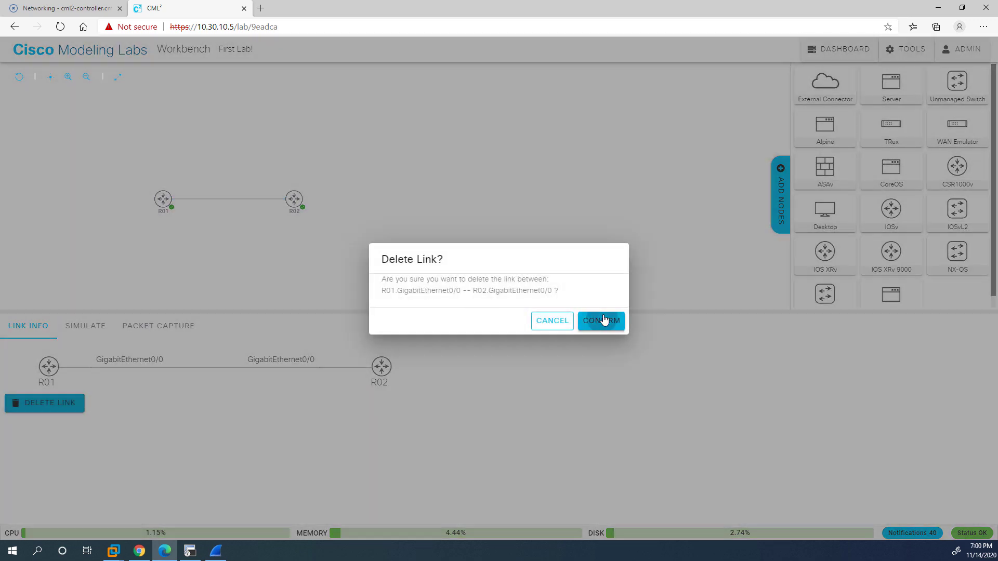
click(602, 320)
click(290, 207)
click(285, 363)
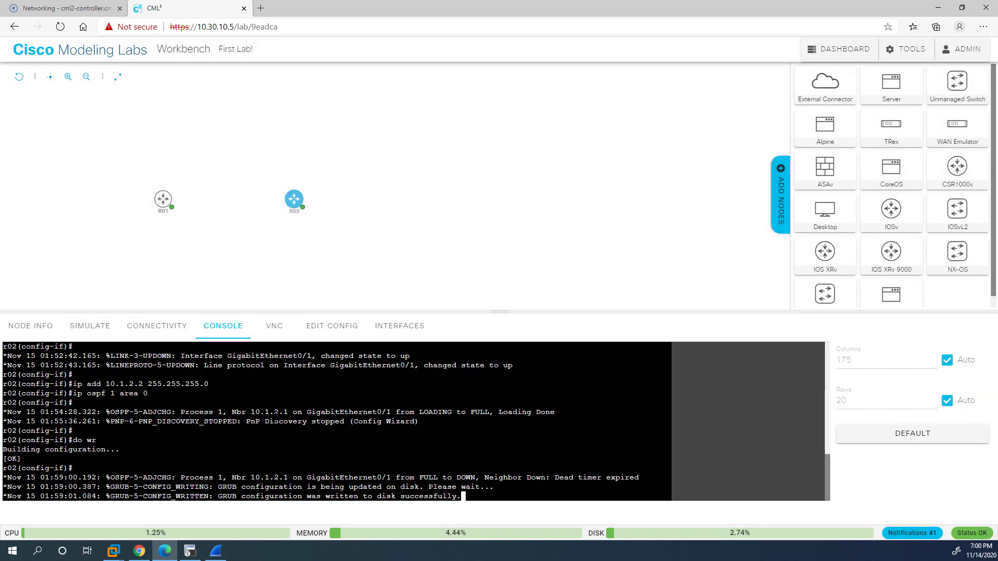
Start the R02 router again from its action ring.
click(281, 195)
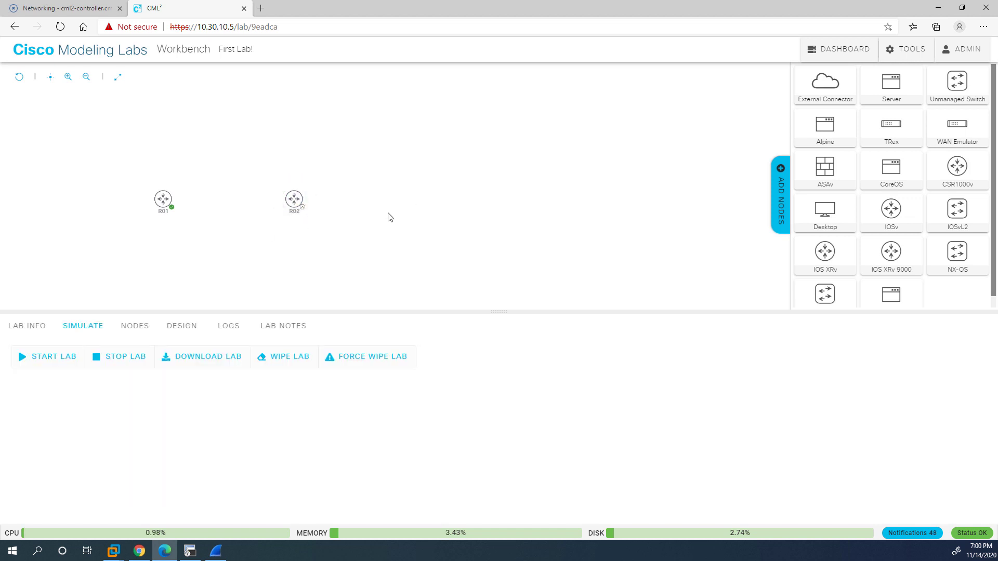
click(294, 199)
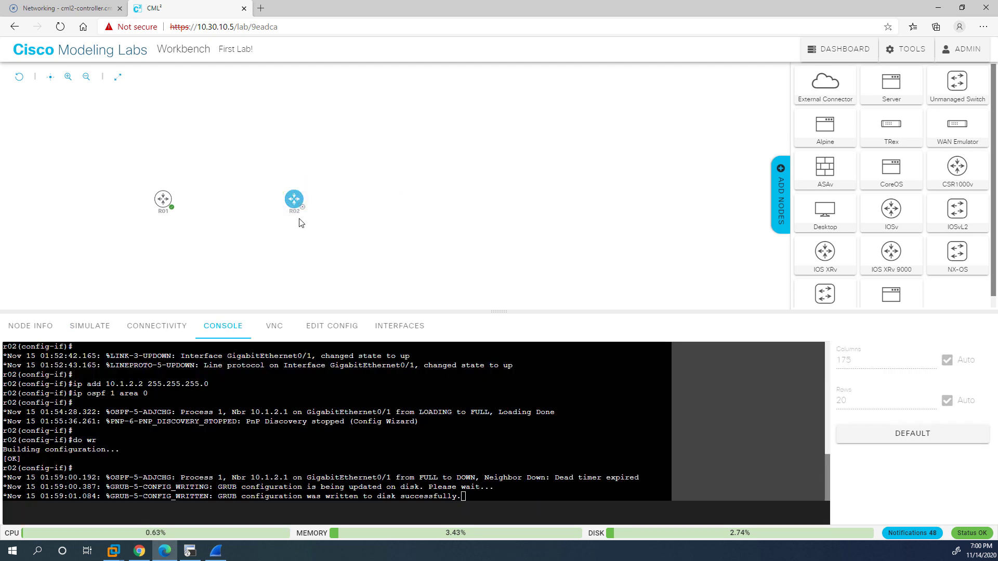
mouse_move(284, 200)
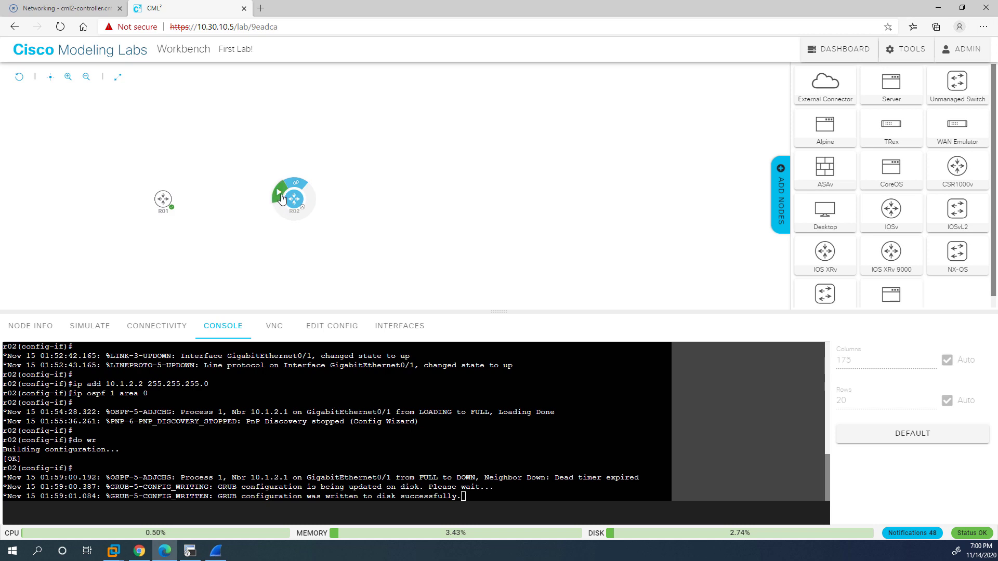
click(281, 200)
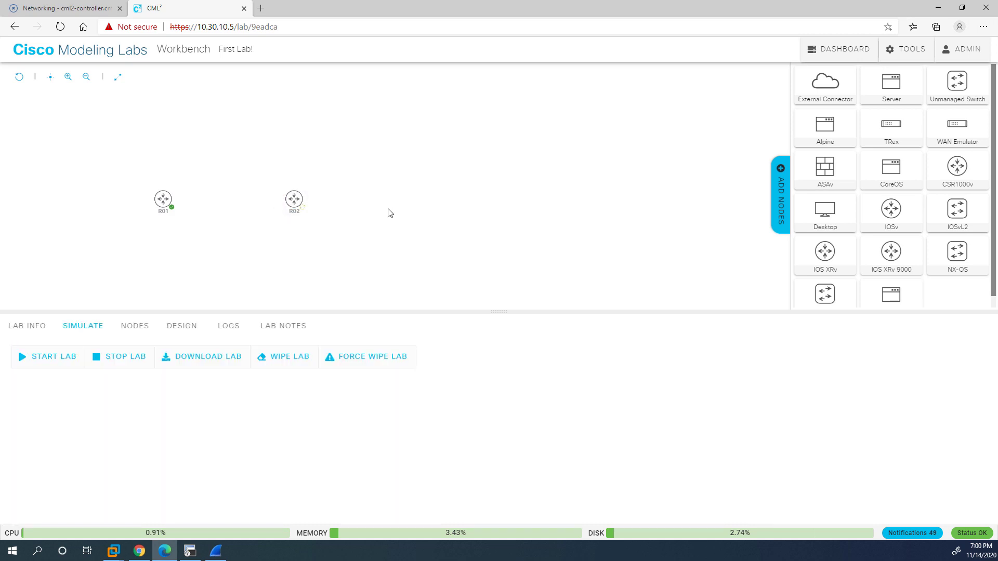
click(296, 198)
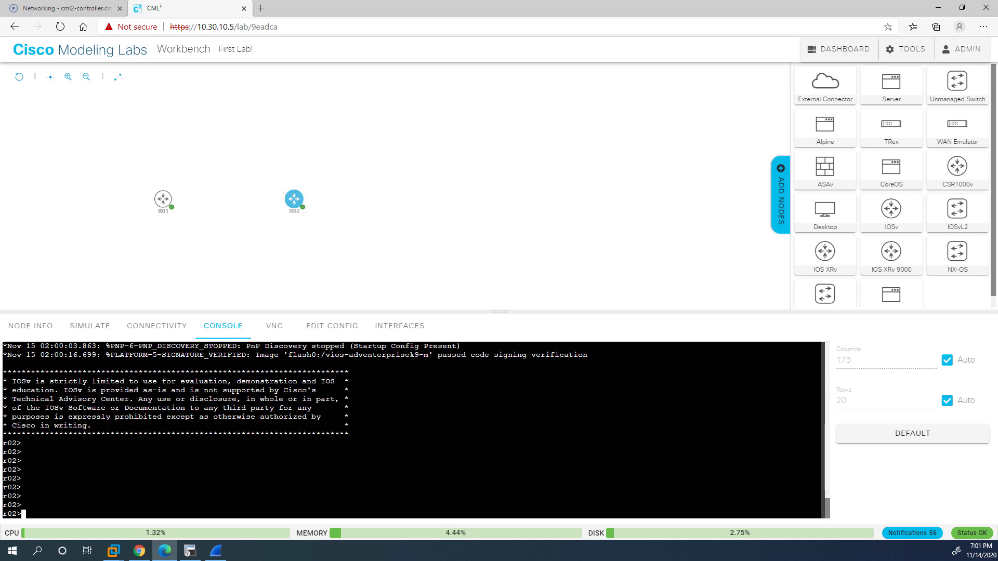
On R02, enter privileged mode and run 'sh ip int br' to review interfaces.
text(en)
key(Return)
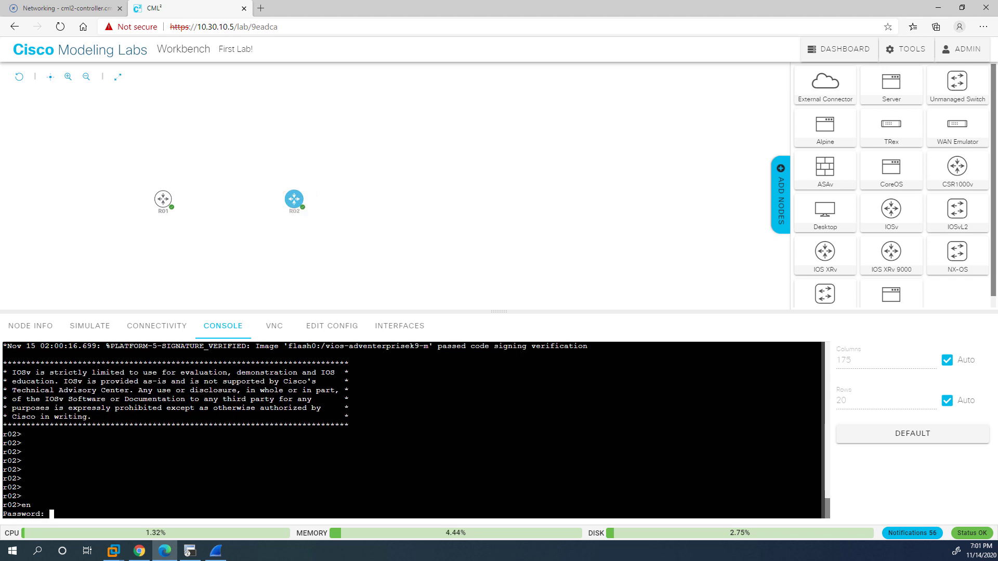
key(Return)
text(sh ip int br)
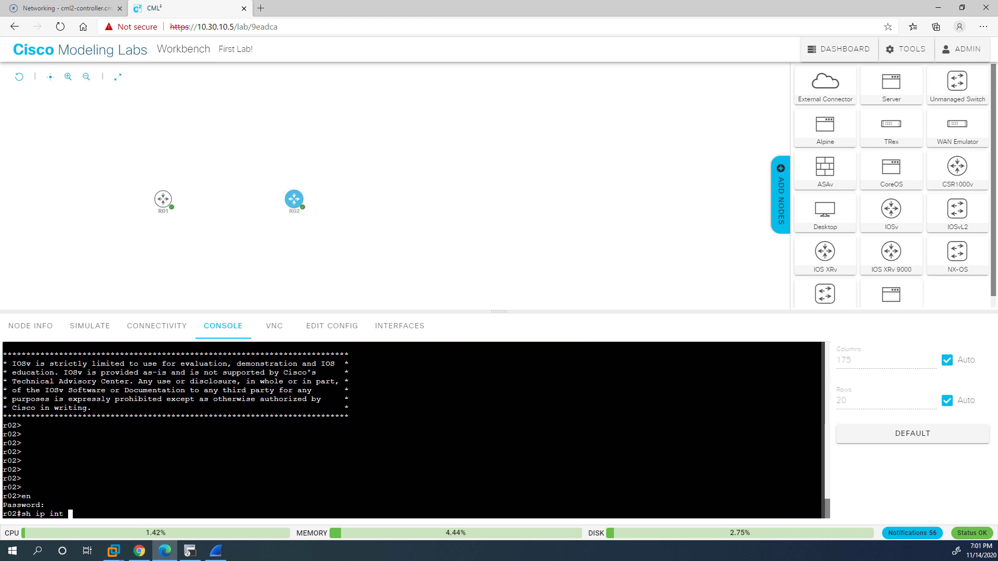
key(Return)
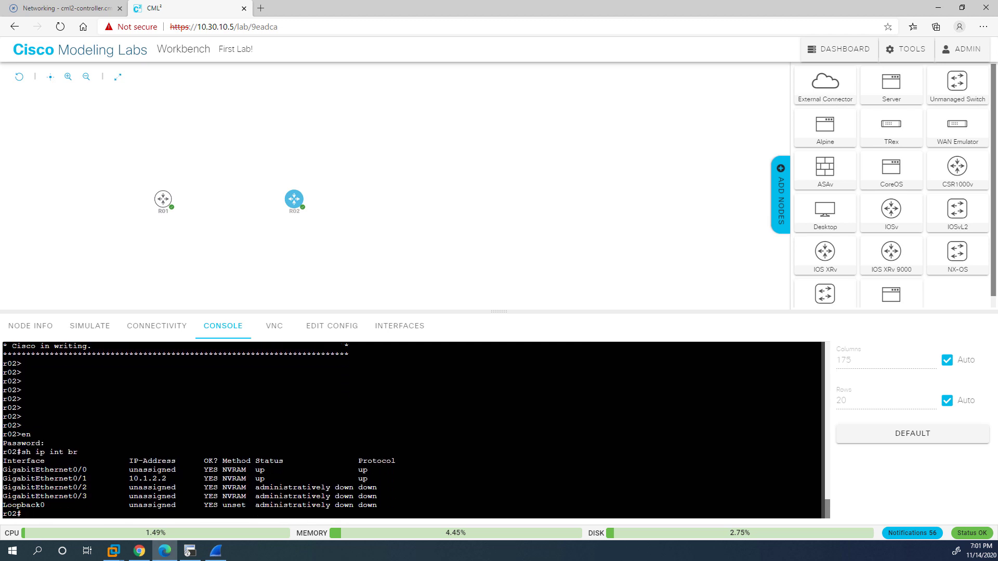
drag(3, 468, 237, 487)
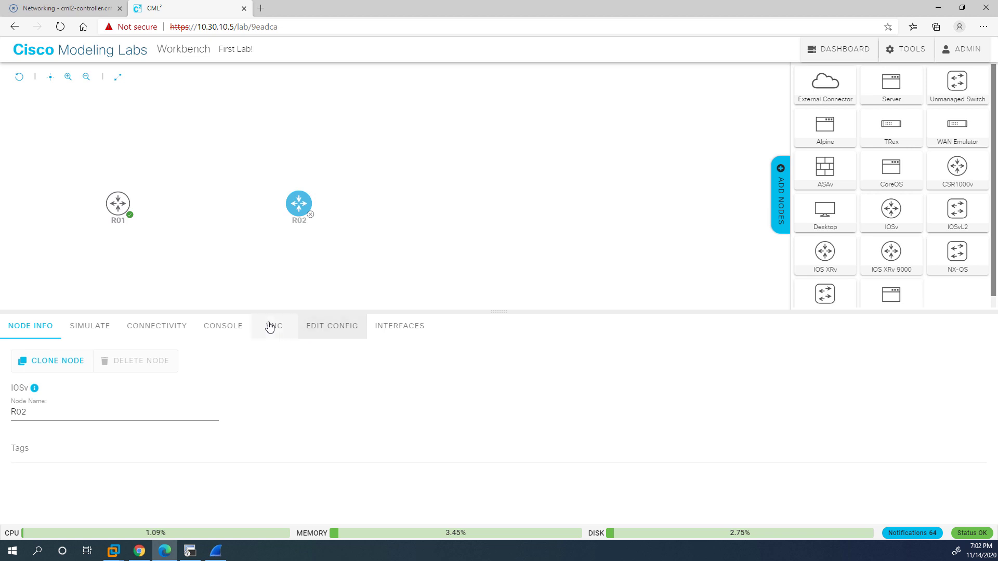
Wipe R02 from its simulation controls, then view its GigabitEthernet0/0–0/3 interface list.
click(229, 325)
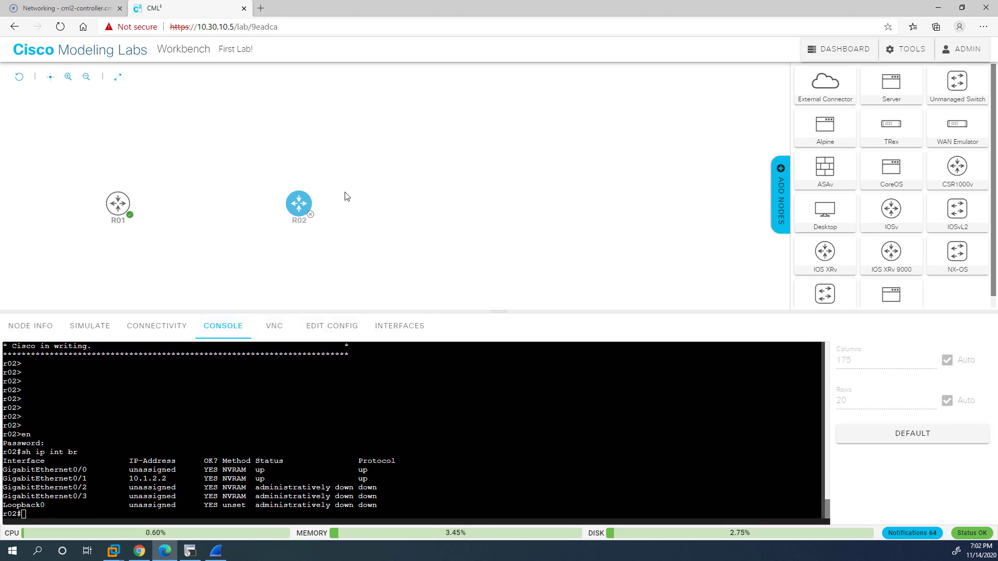
click(298, 217)
click(31, 326)
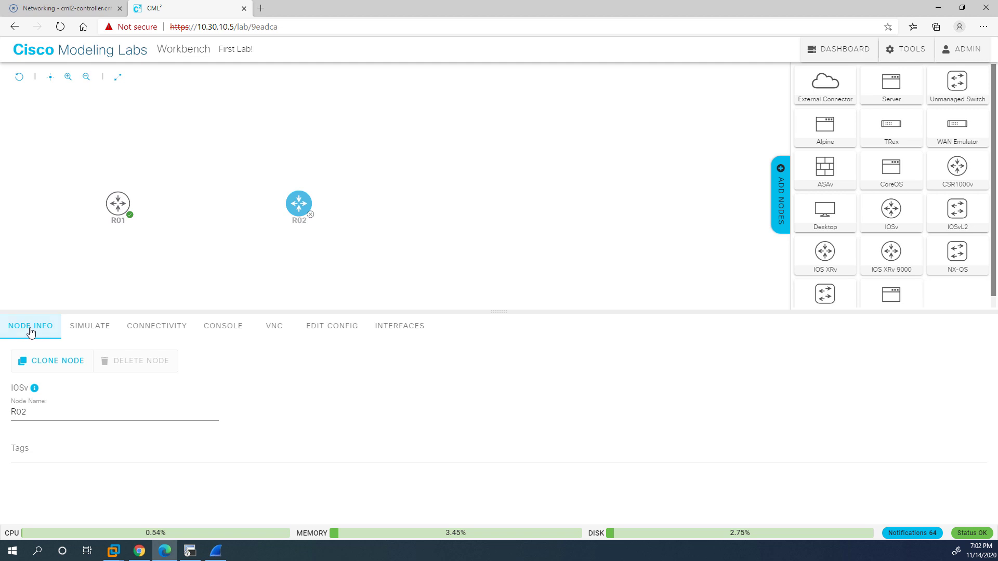
click(87, 328)
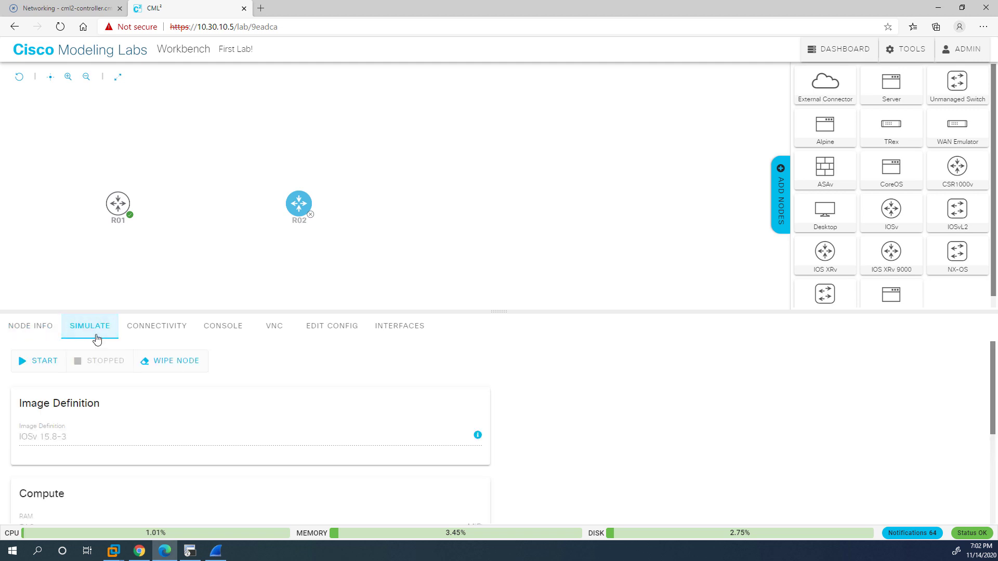
click(174, 365)
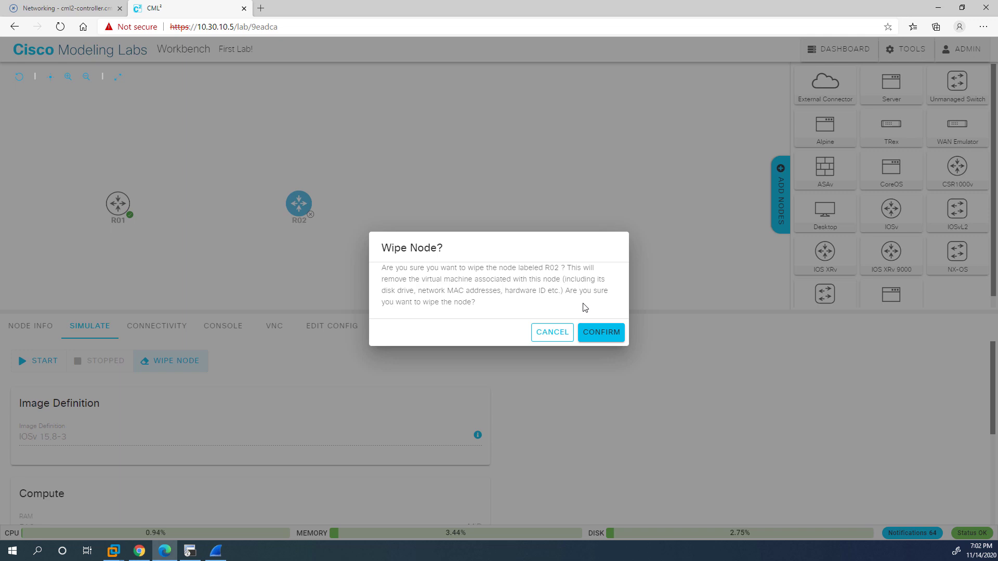
click(593, 335)
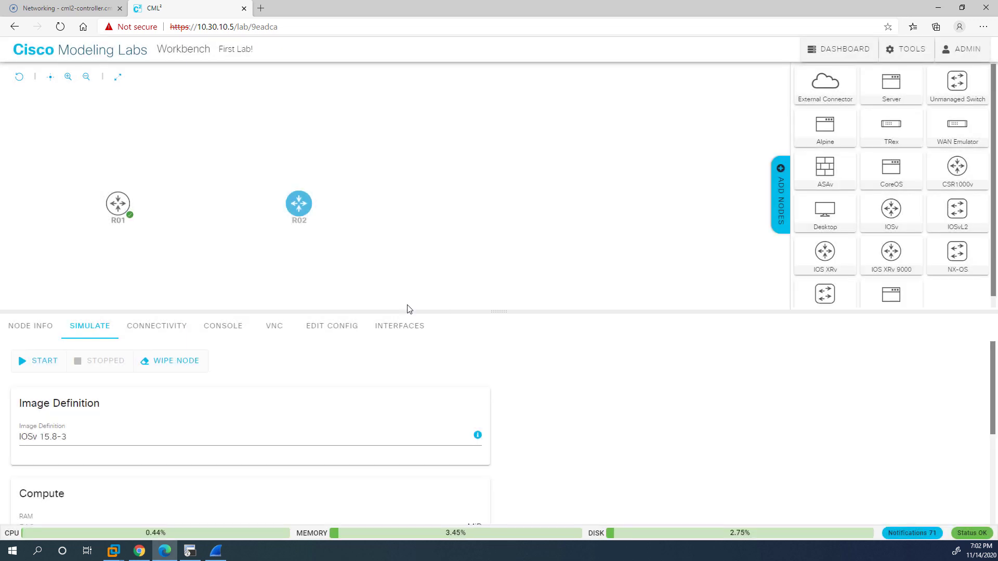
click(391, 325)
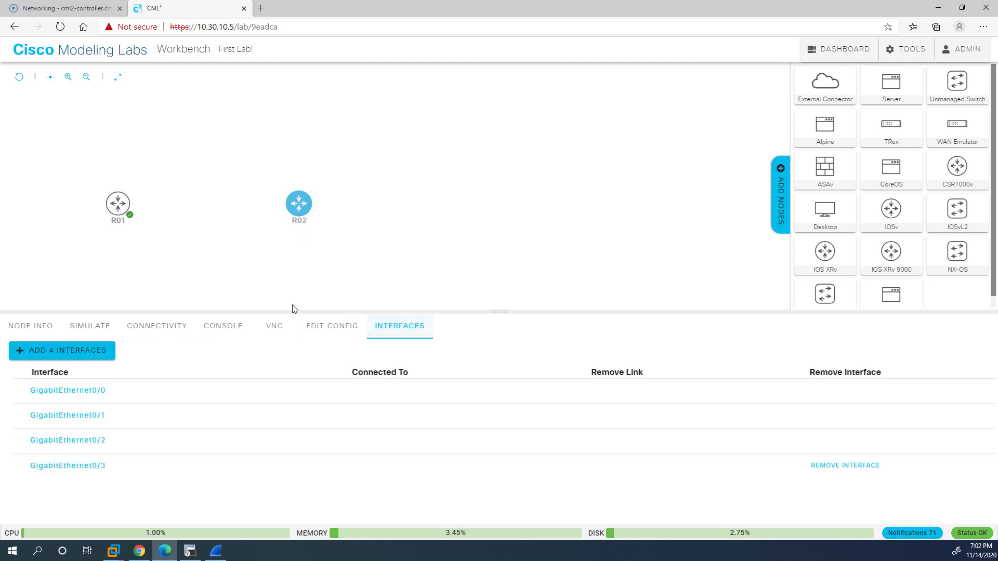
Add four interfaces to R02, then choose Delete Node from its node details.
click(48, 355)
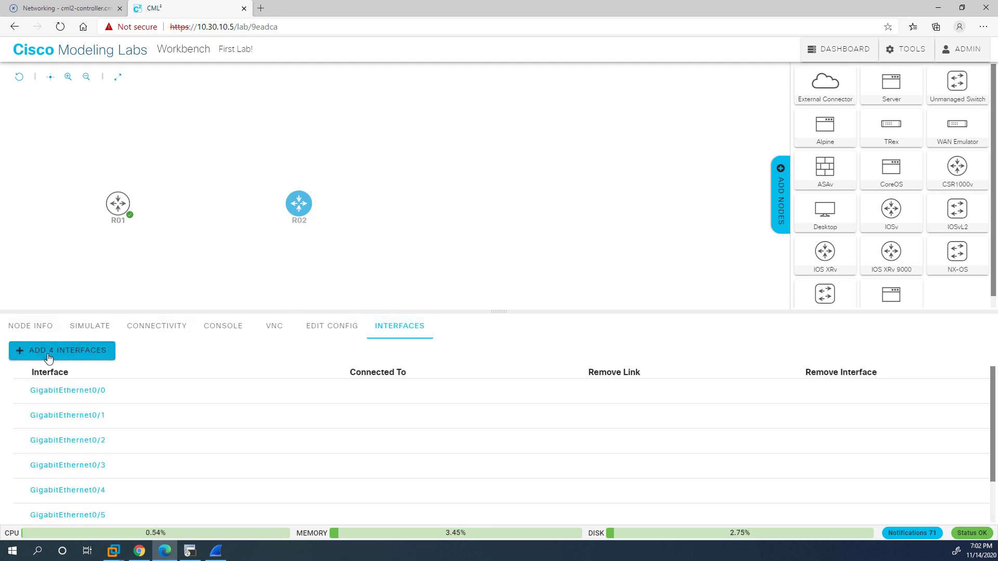
click(50, 326)
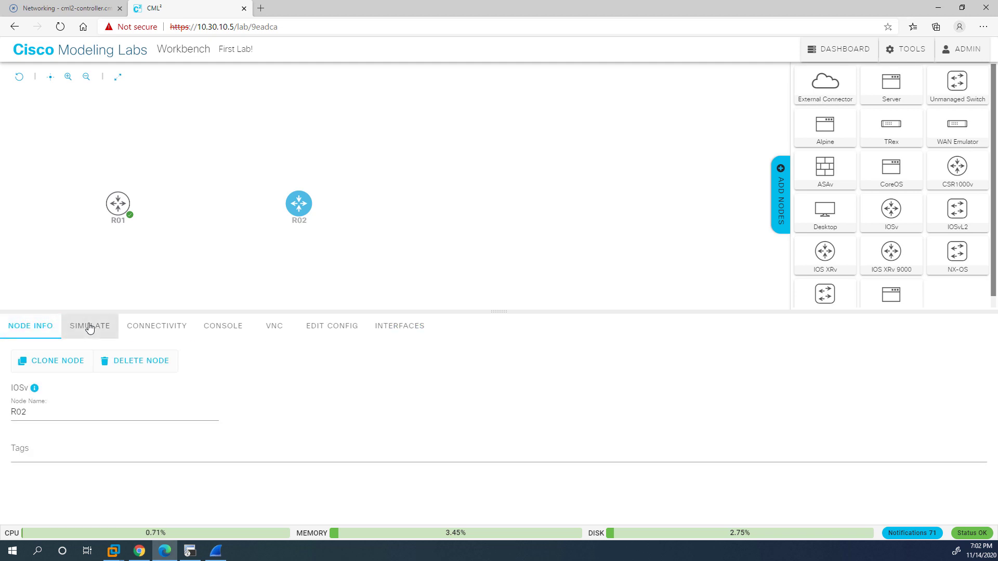
click(89, 328)
click(42, 326)
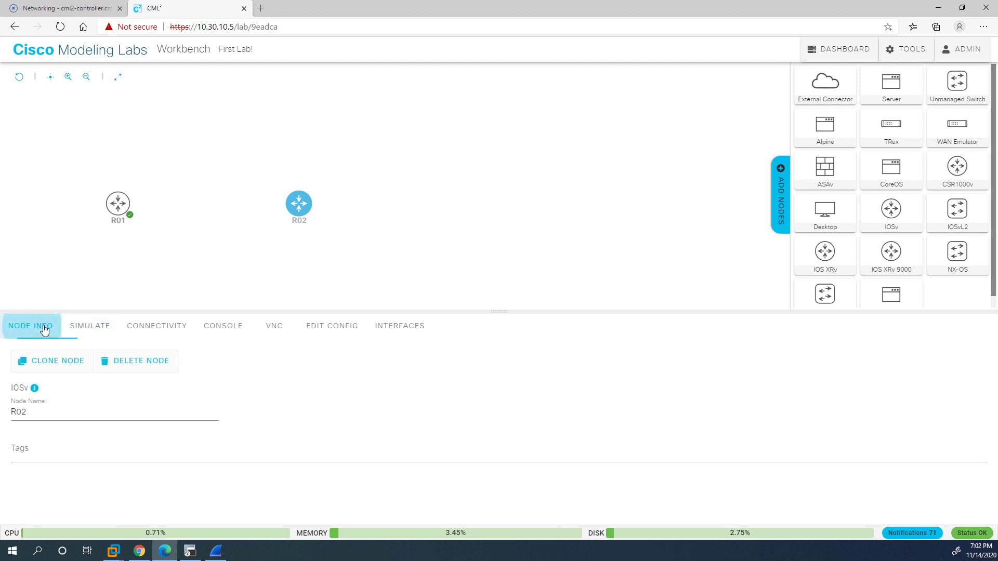
click(141, 360)
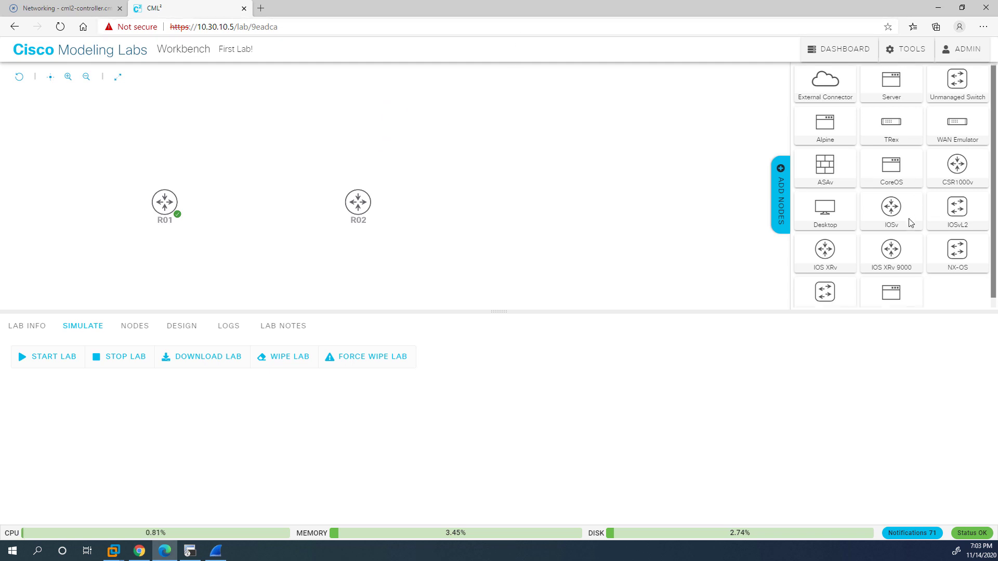
scroll(909, 222, down, 1)
scroll(910, 222, up, 1)
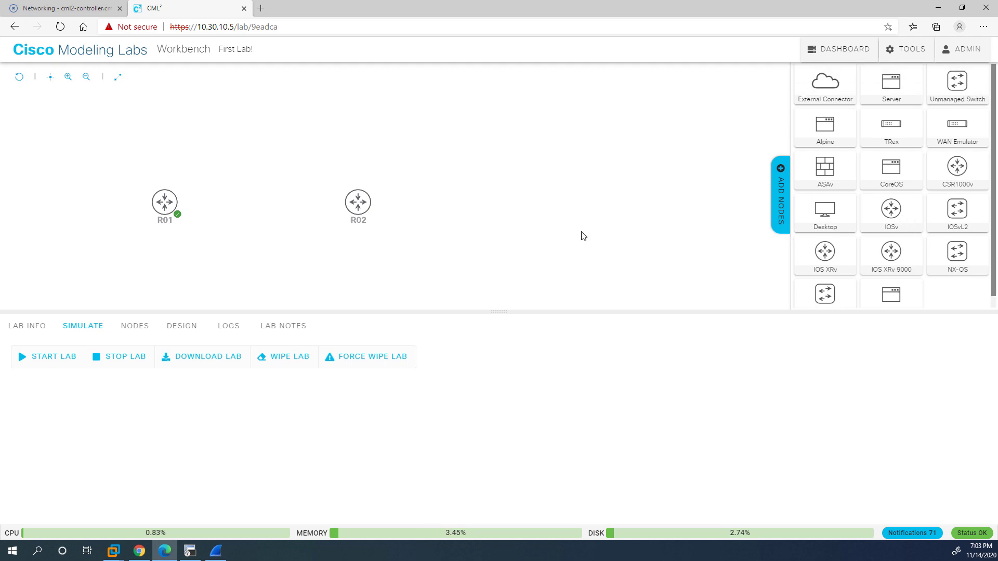